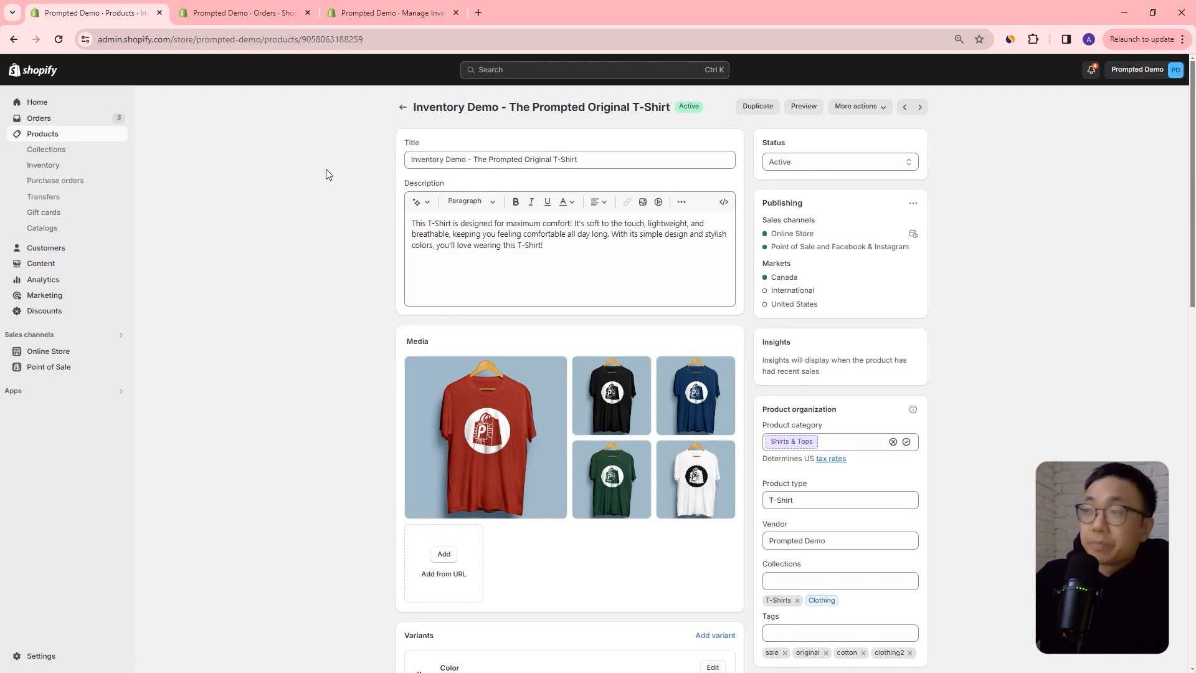
Open the Black / XS variant from the product's variant list to review its inventory settings, and return to the product page.
scroll(299, 177, down, 1)
scroll(373, 159, up, 1)
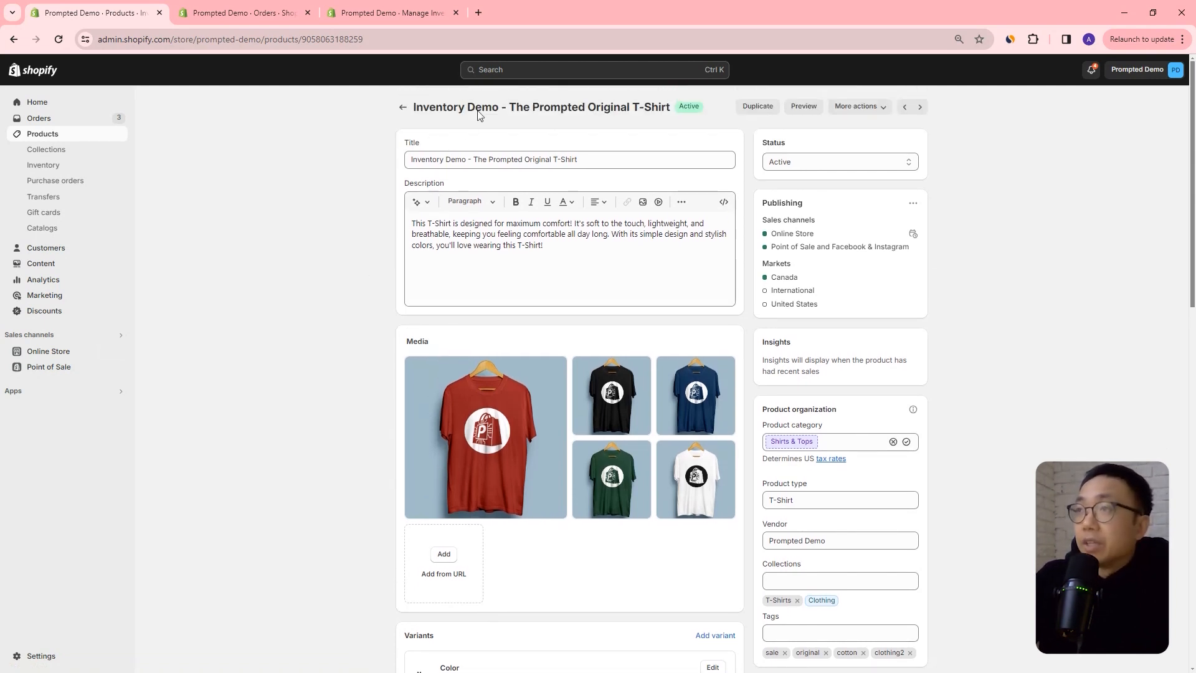
scroll(513, 302, down, 6)
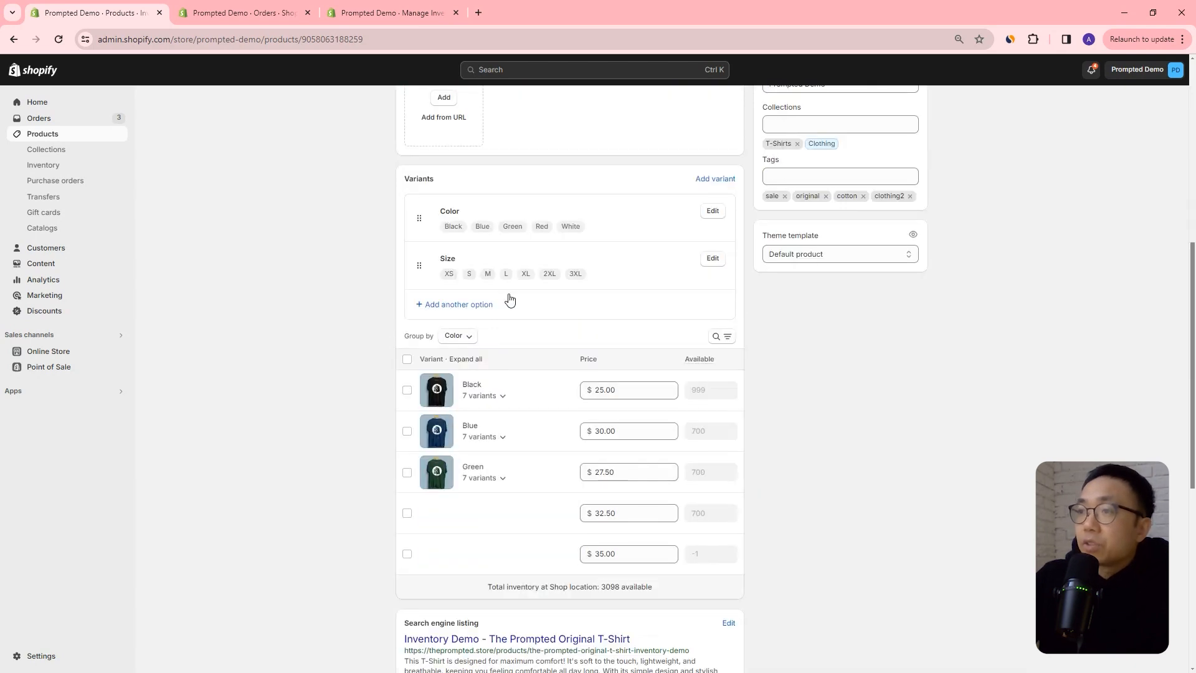
scroll(517, 292, down, 1)
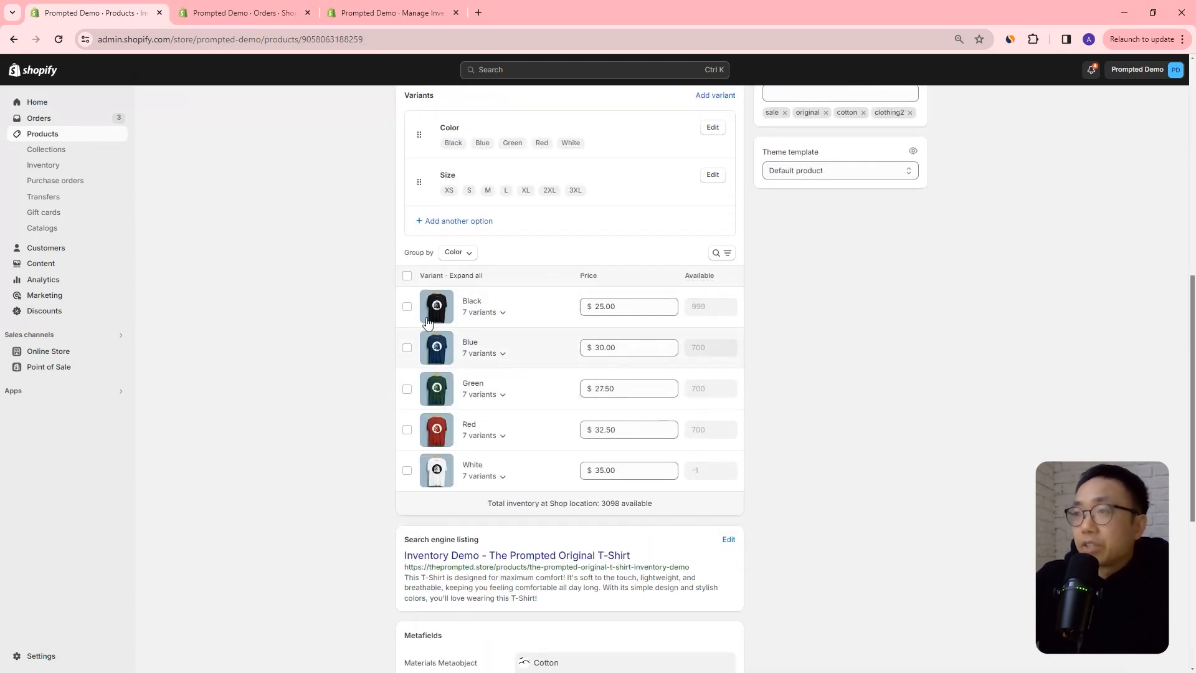
click(502, 312)
click(477, 346)
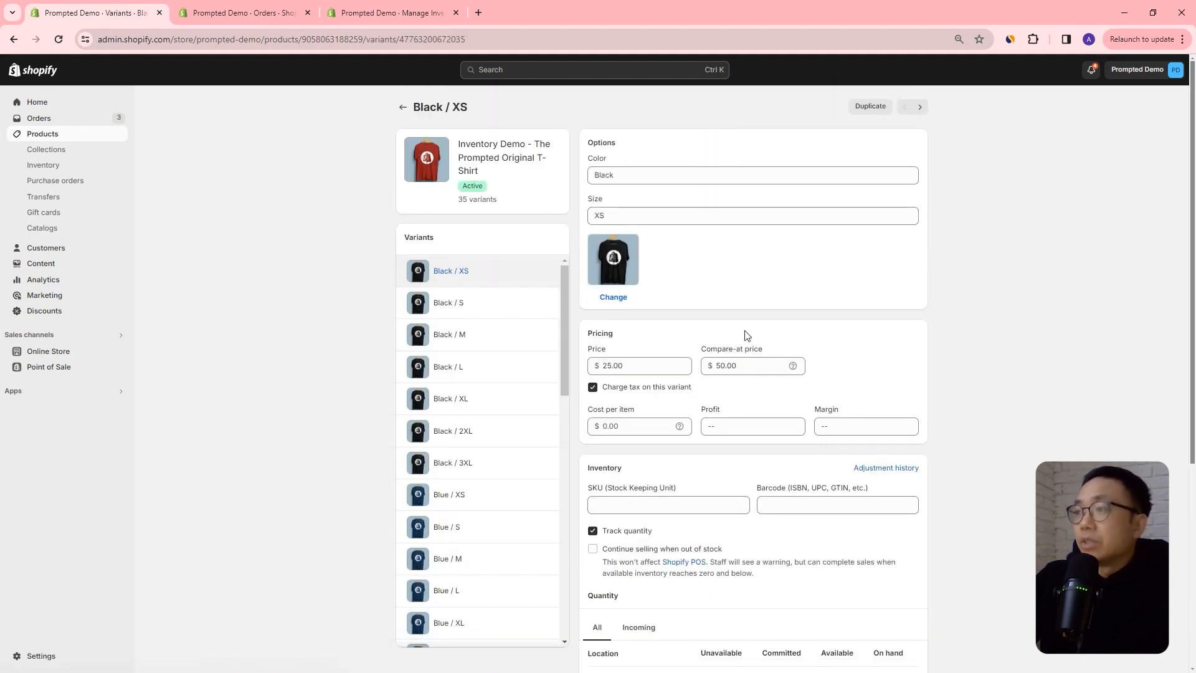
scroll(746, 335, down, 3)
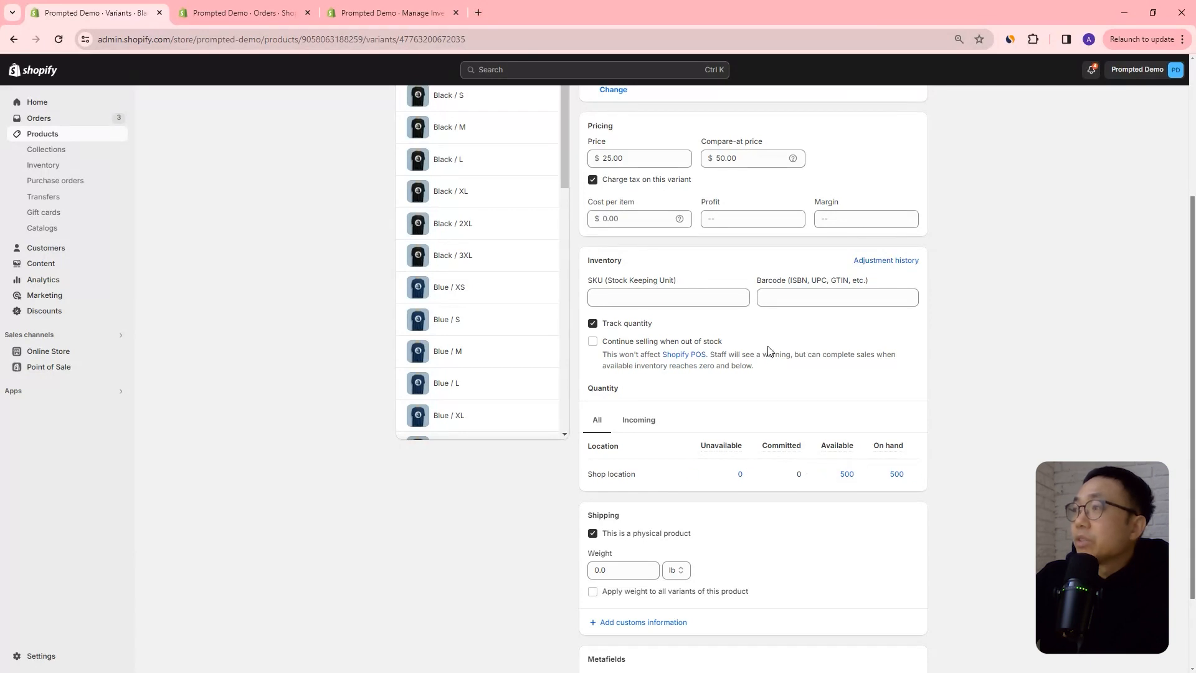
scroll(769, 352, up, 4)
click(406, 109)
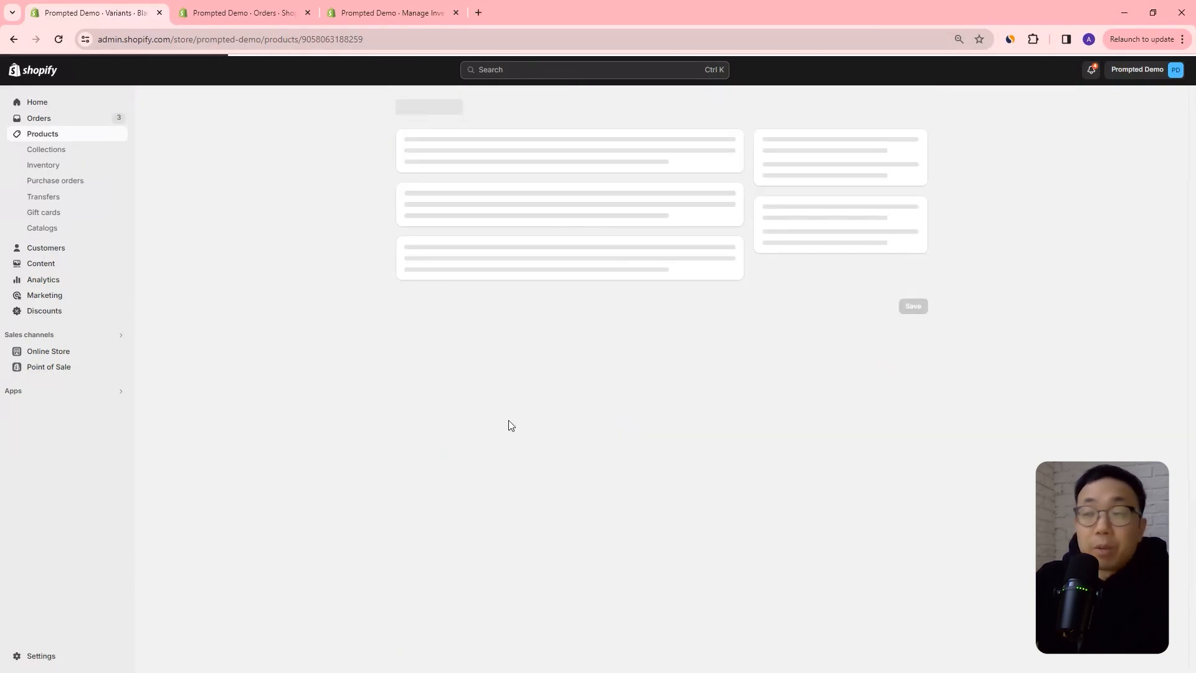
Select all variants of the Inventory Demo T-shirt and open them in the bulk editor.
scroll(415, 389, down, 5)
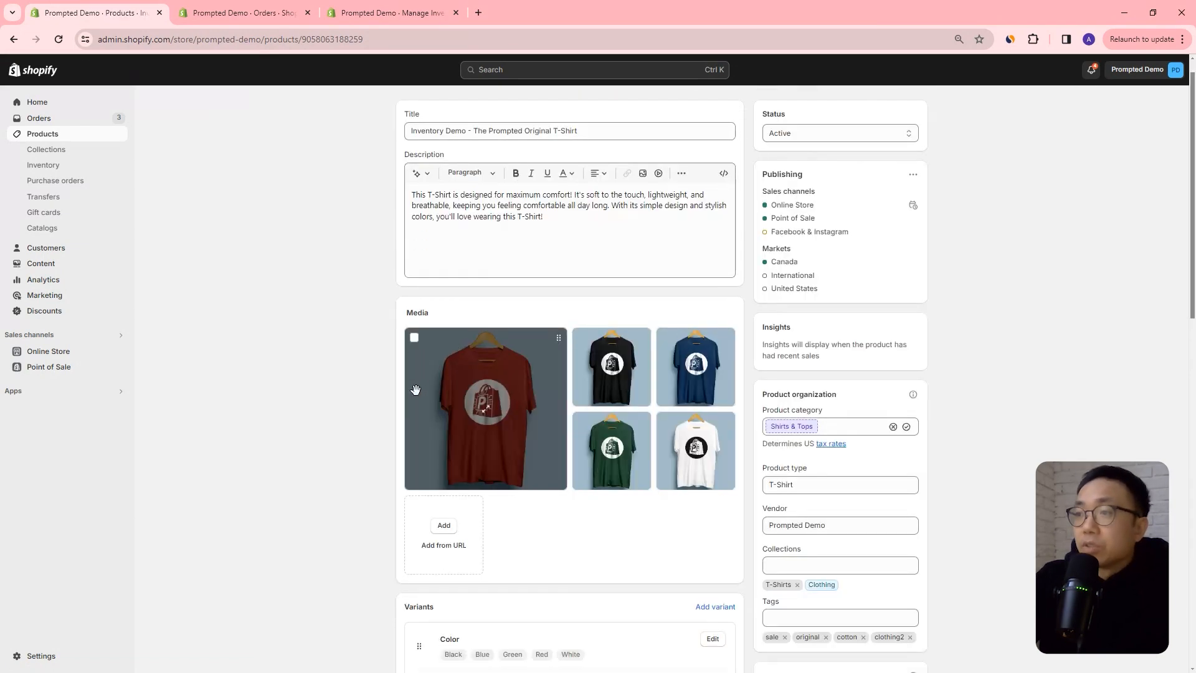
scroll(415, 389, down, 3)
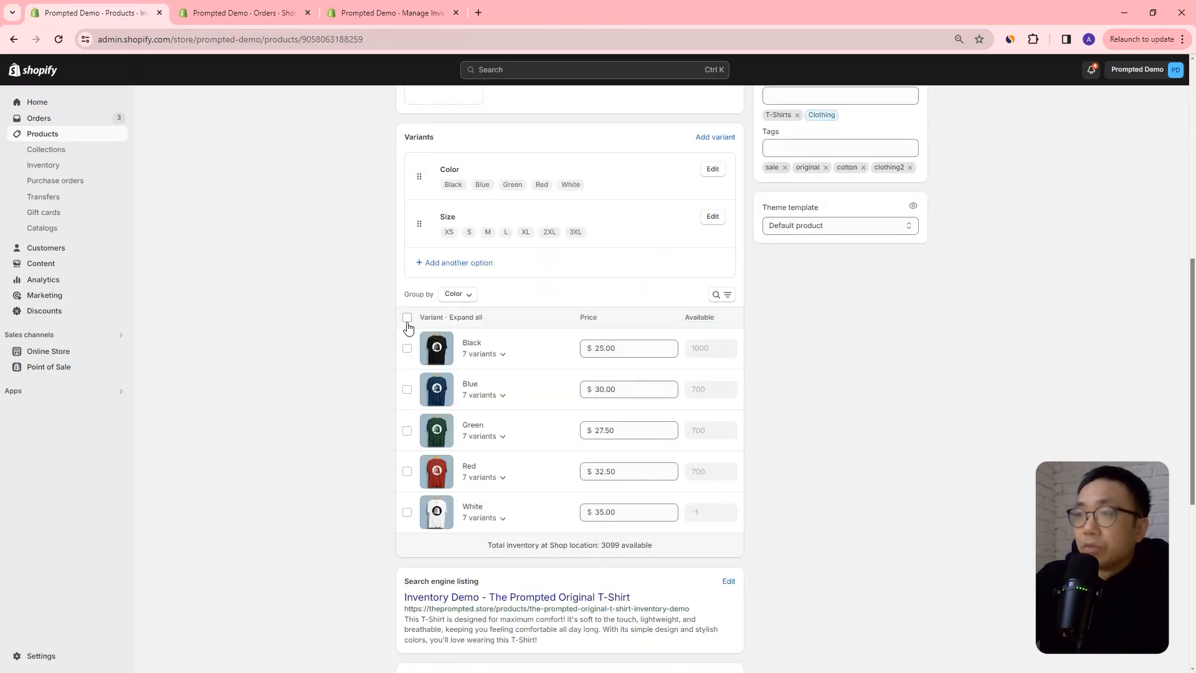
click(407, 317)
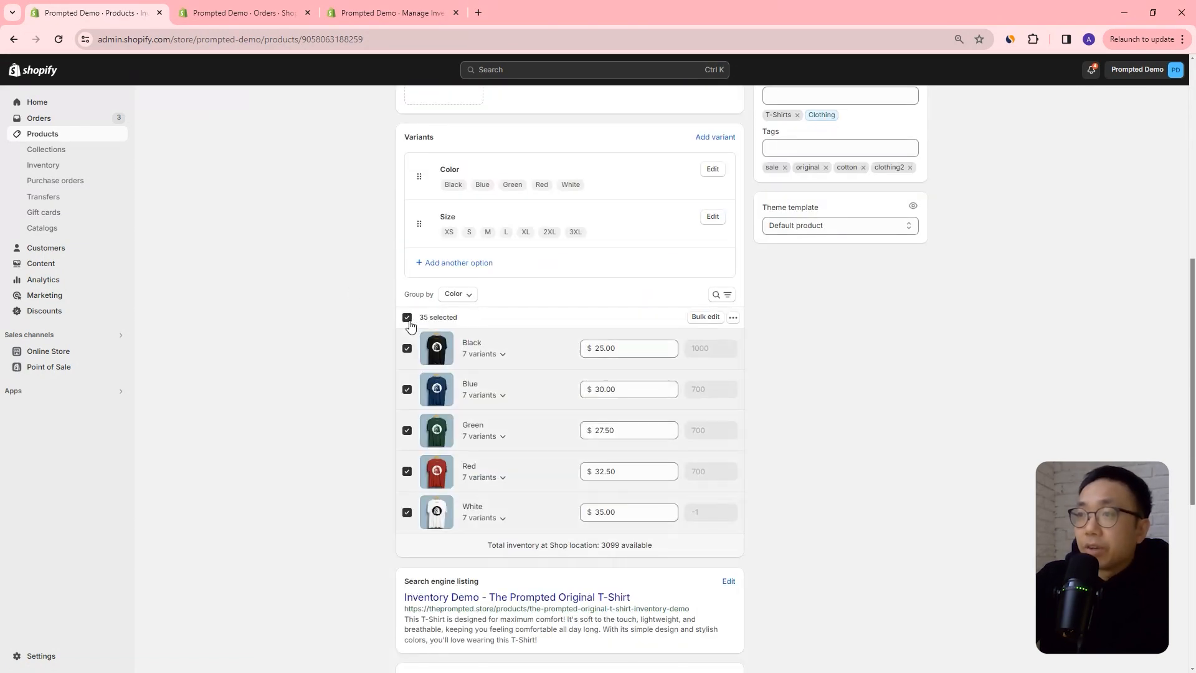
click(704, 318)
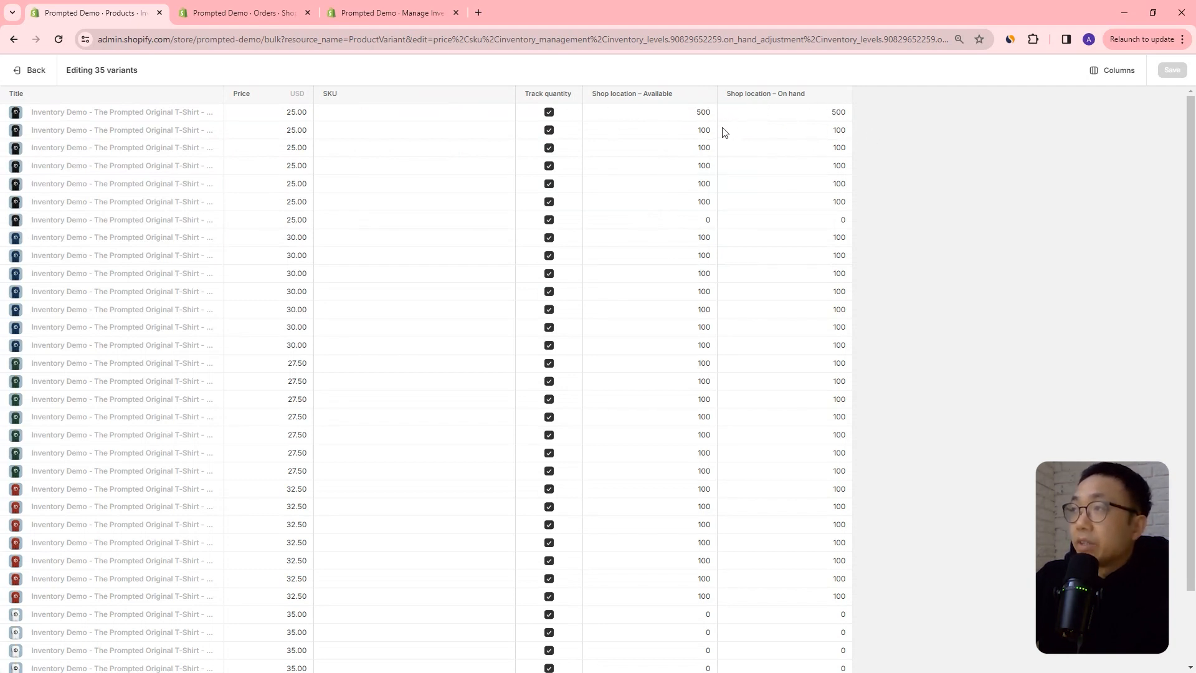
Turn off quantity tracking for the Black XS, S, M and L variants.
click(549, 113)
click(548, 131)
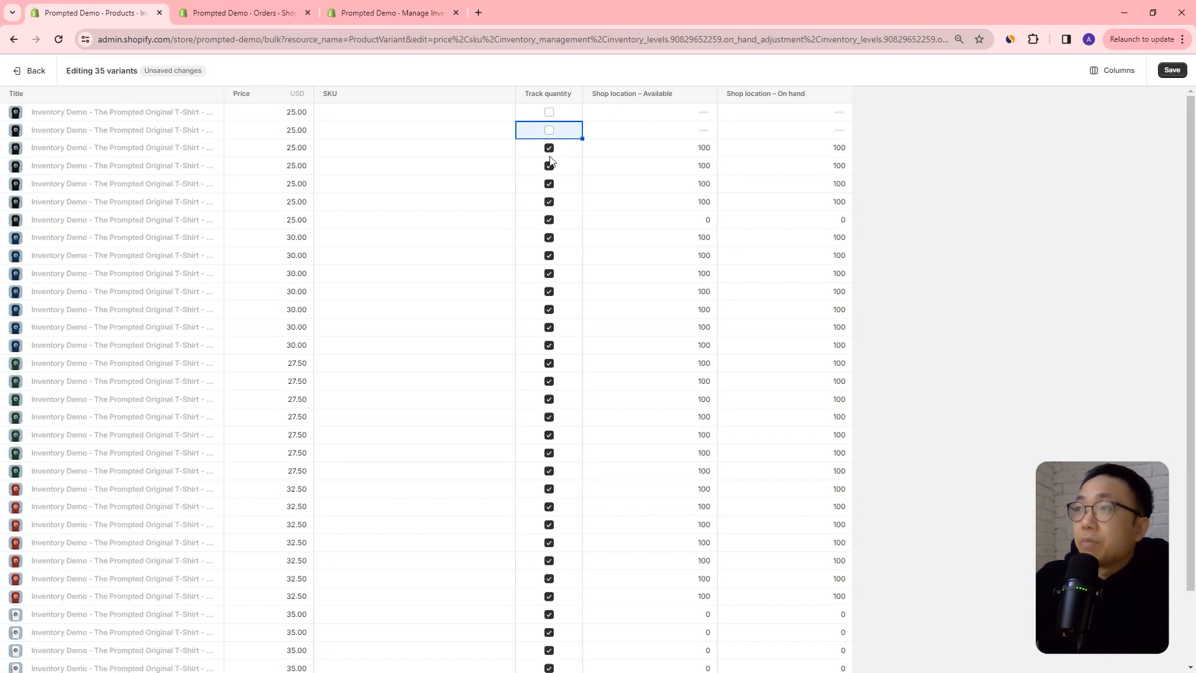
click(549, 149)
click(549, 166)
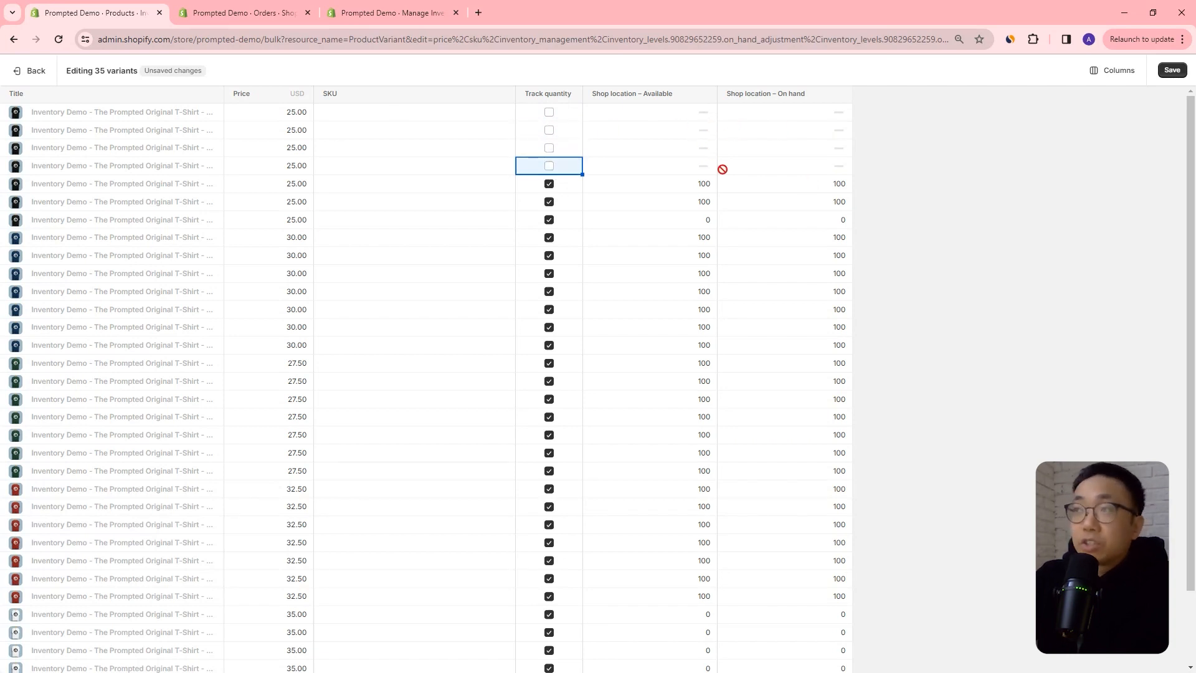
click(693, 117)
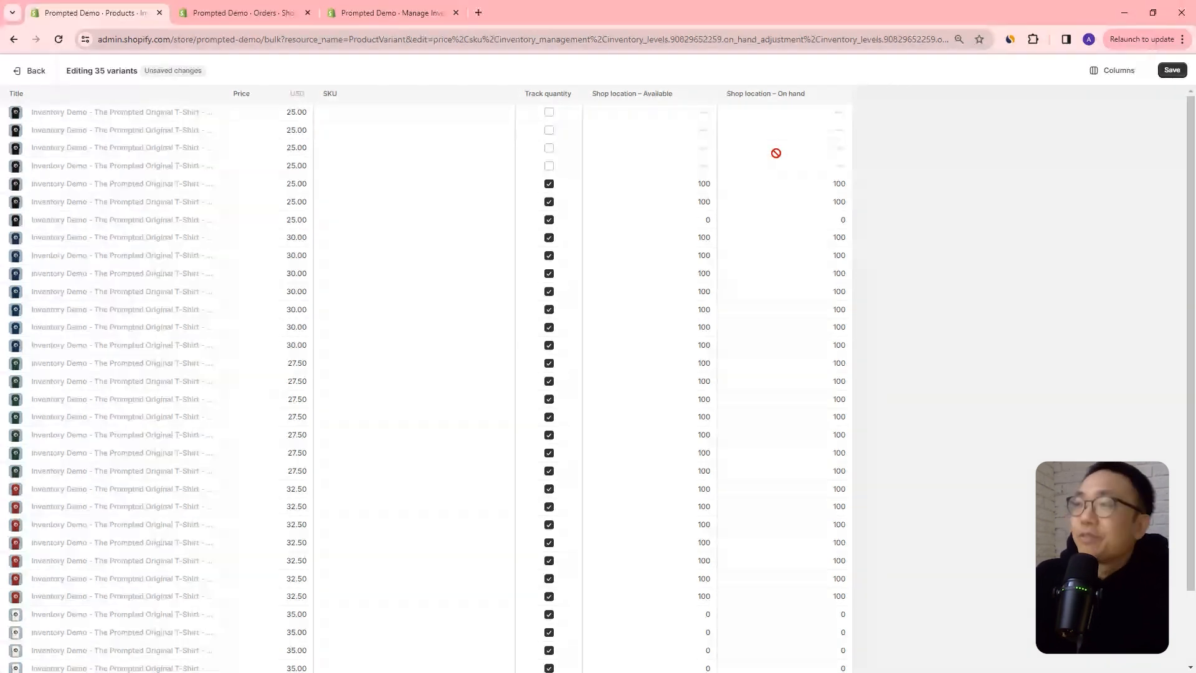
Turn quantity tracking back on for the Black XS, S, M and L variants.
click(548, 113)
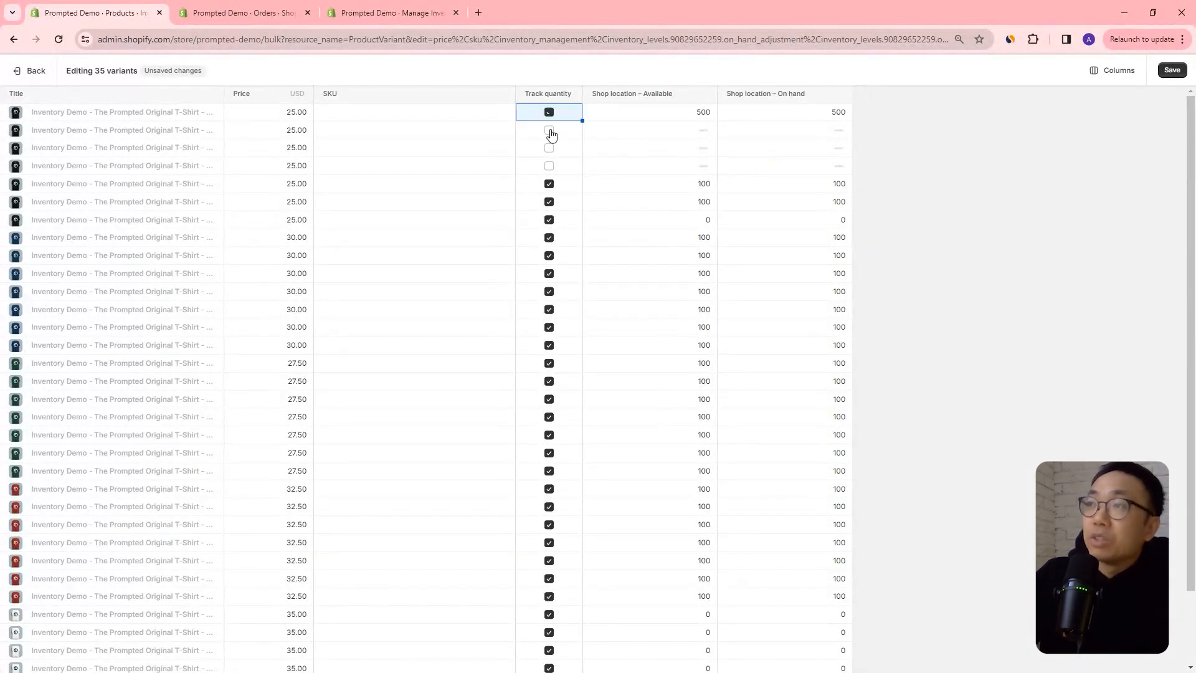
click(549, 130)
click(550, 147)
click(549, 166)
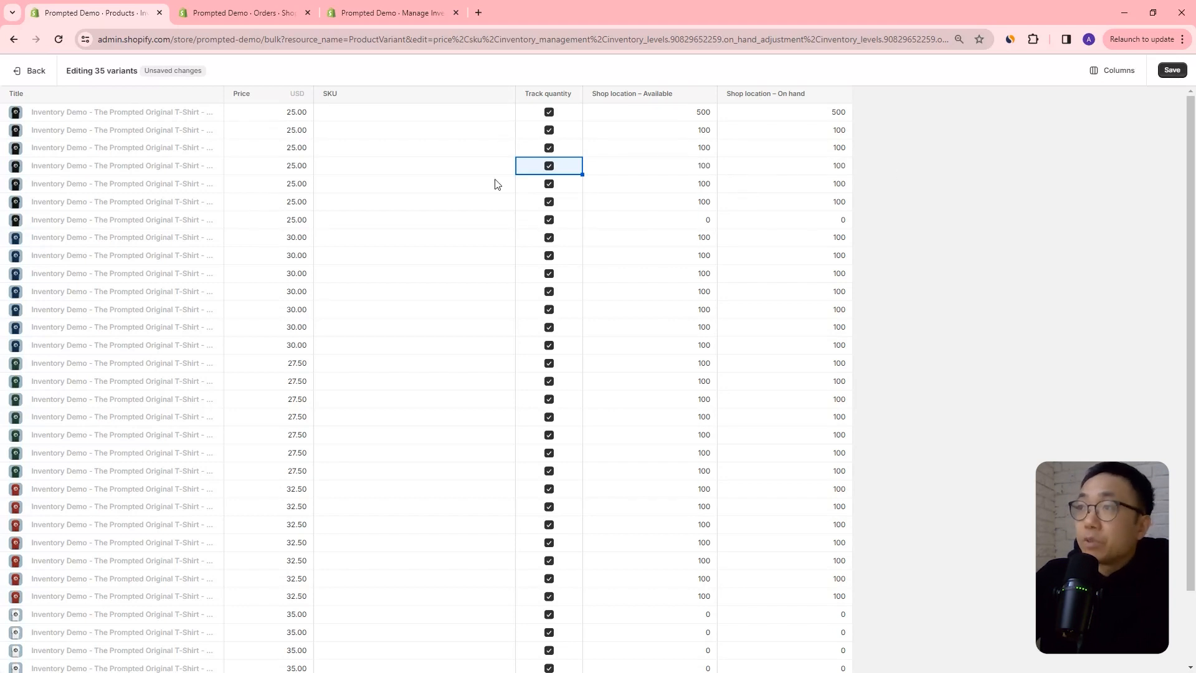
Add the "Continue selling when out of stock" column to the bulk editor.
click(1090, 71)
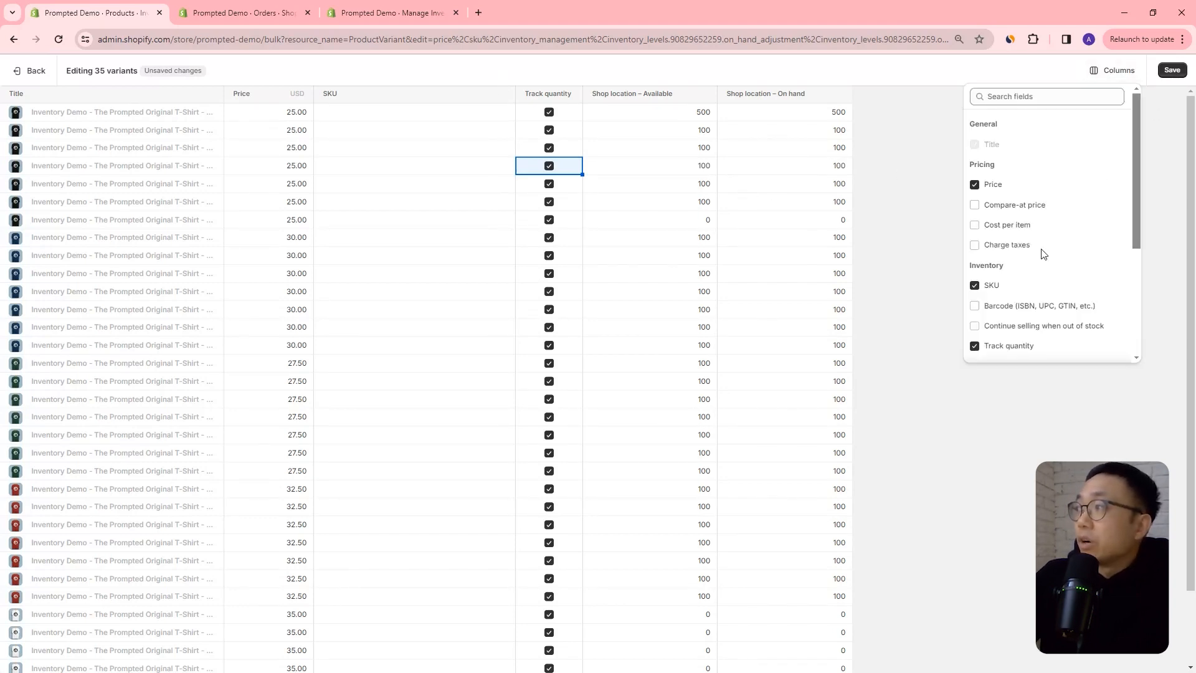
scroll(1063, 217, down, 3)
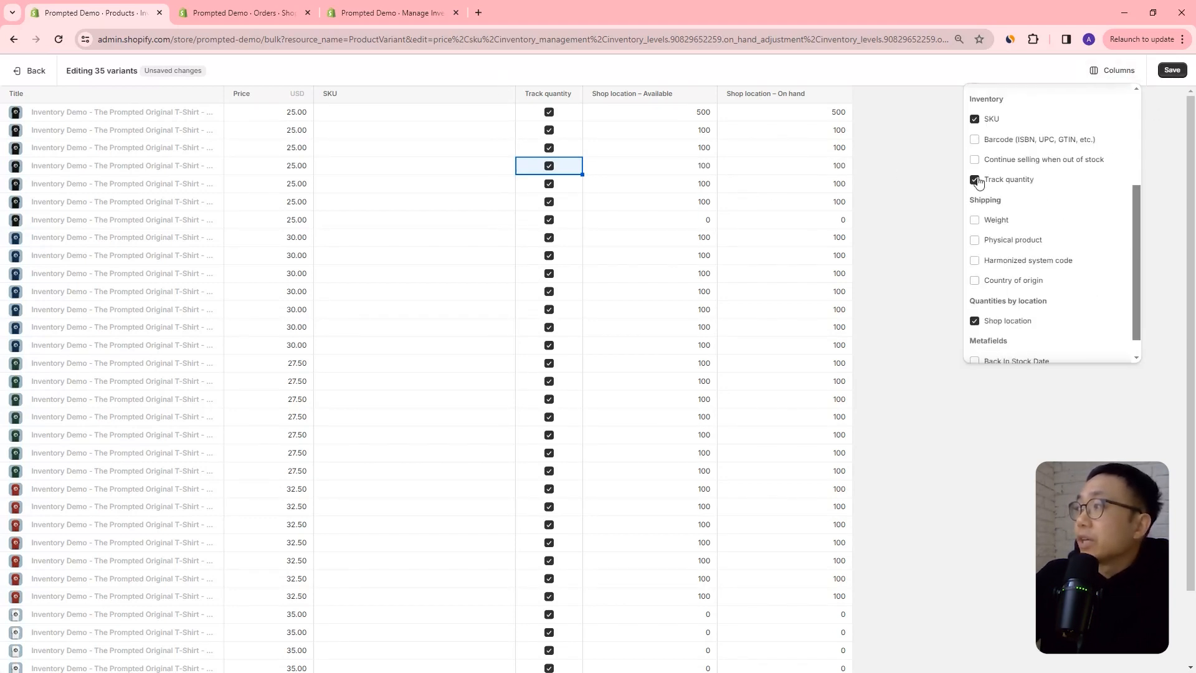
scroll(1039, 272, up, 2)
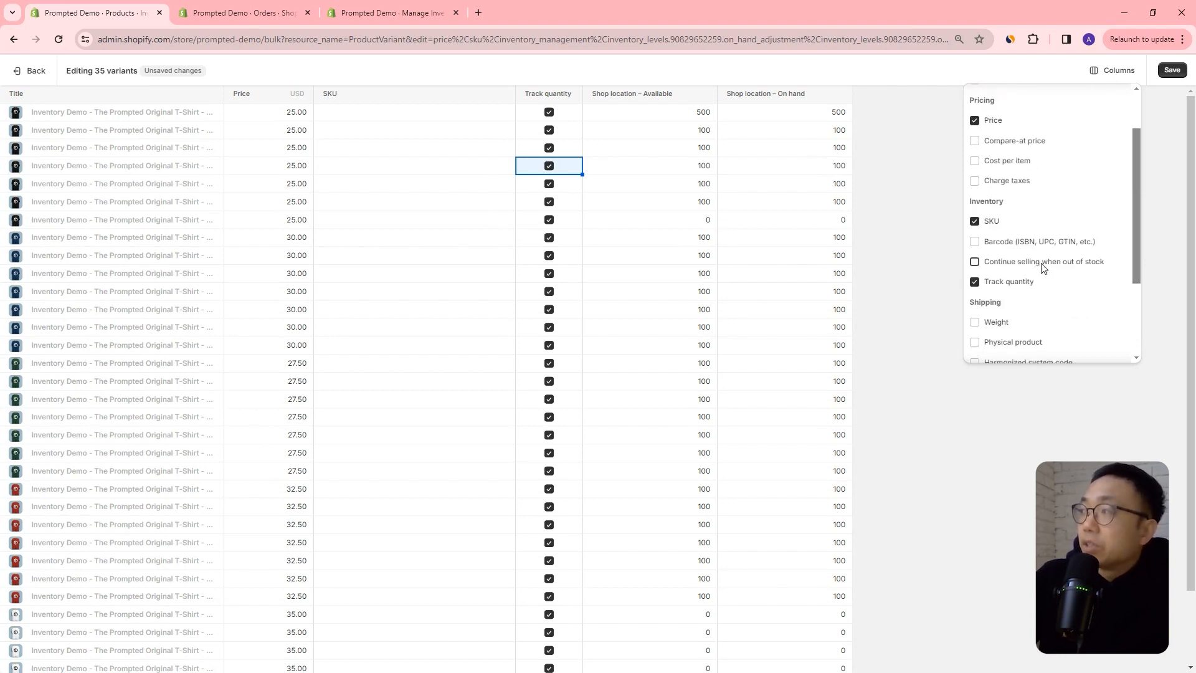
click(1043, 264)
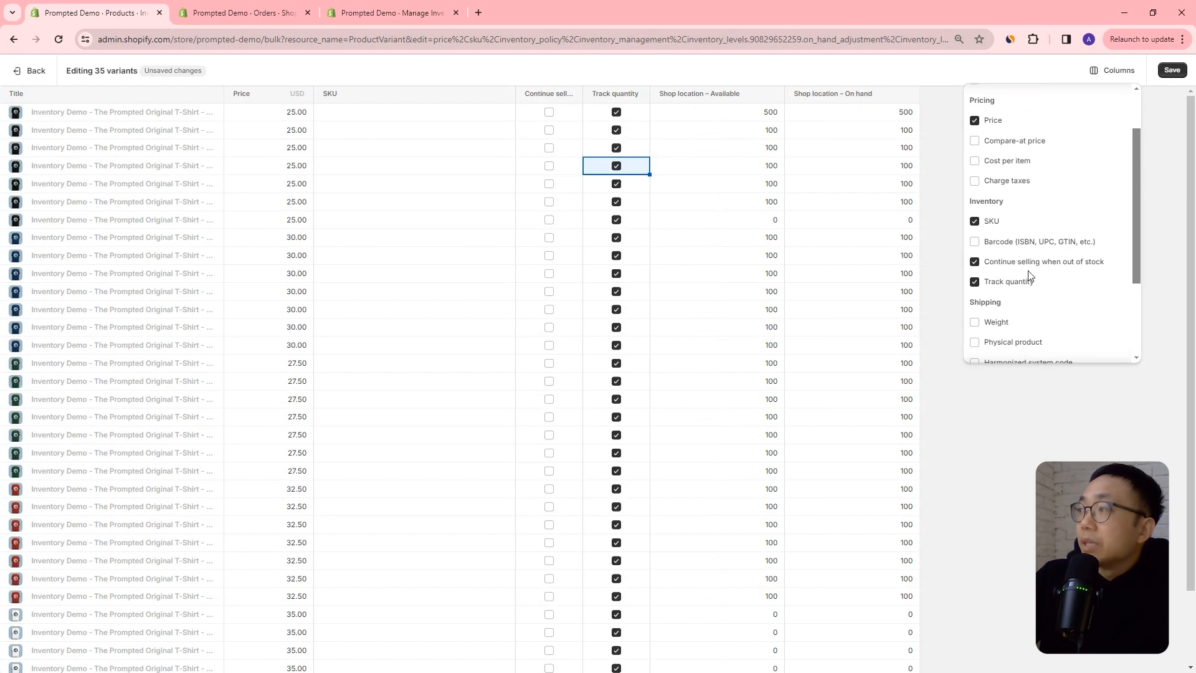
click(1054, 390)
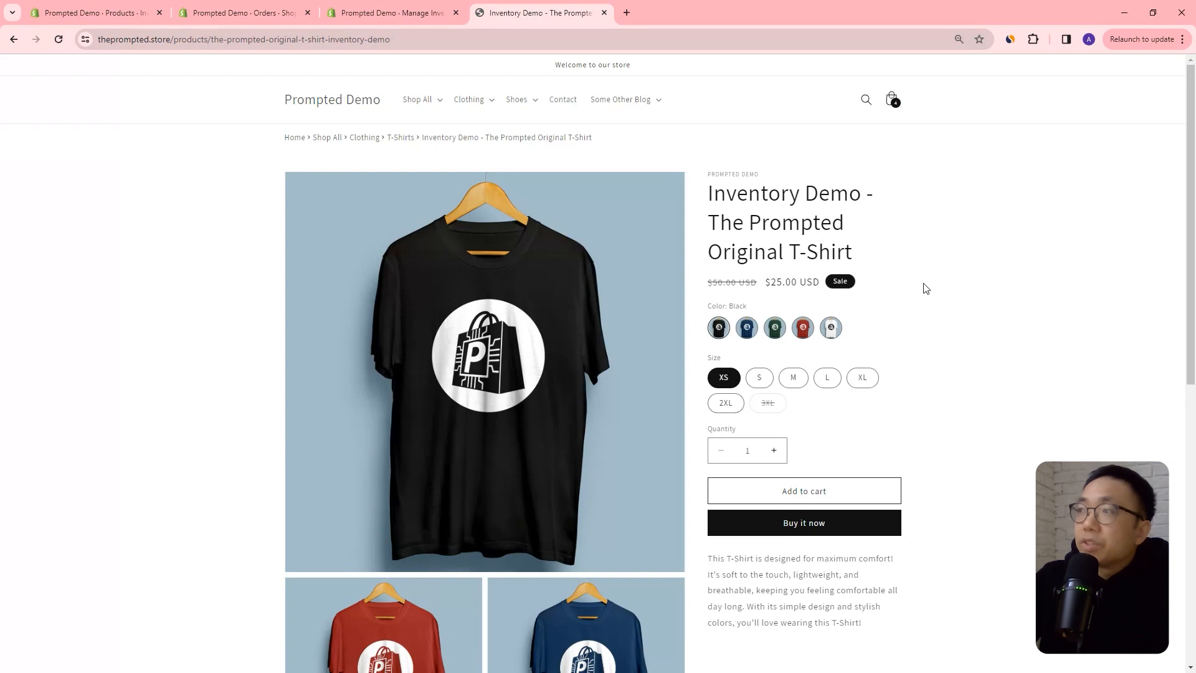
Check the availability of the Black 3XL variant on the storefront product page.
scroll(924, 283, down, 1)
scroll(925, 288, down, 1)
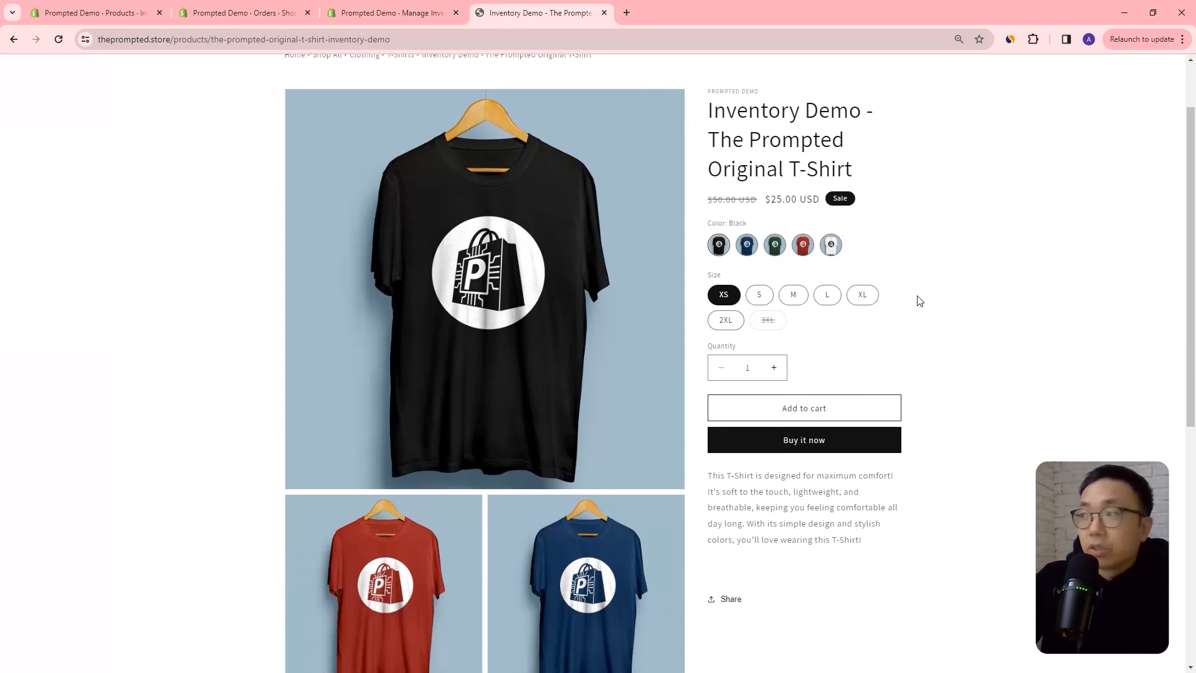
click(772, 324)
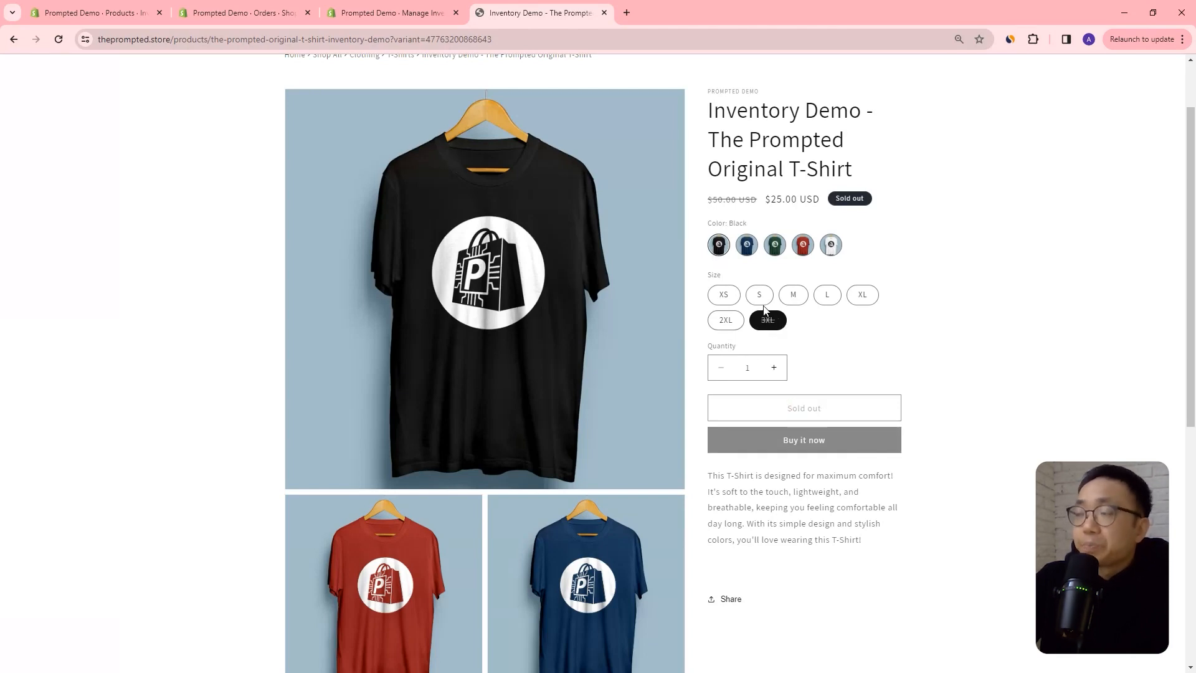
In the bulk editor, allow the Black / 3XL variant to continue selling when out of stock, and save the changes.
click(106, 17)
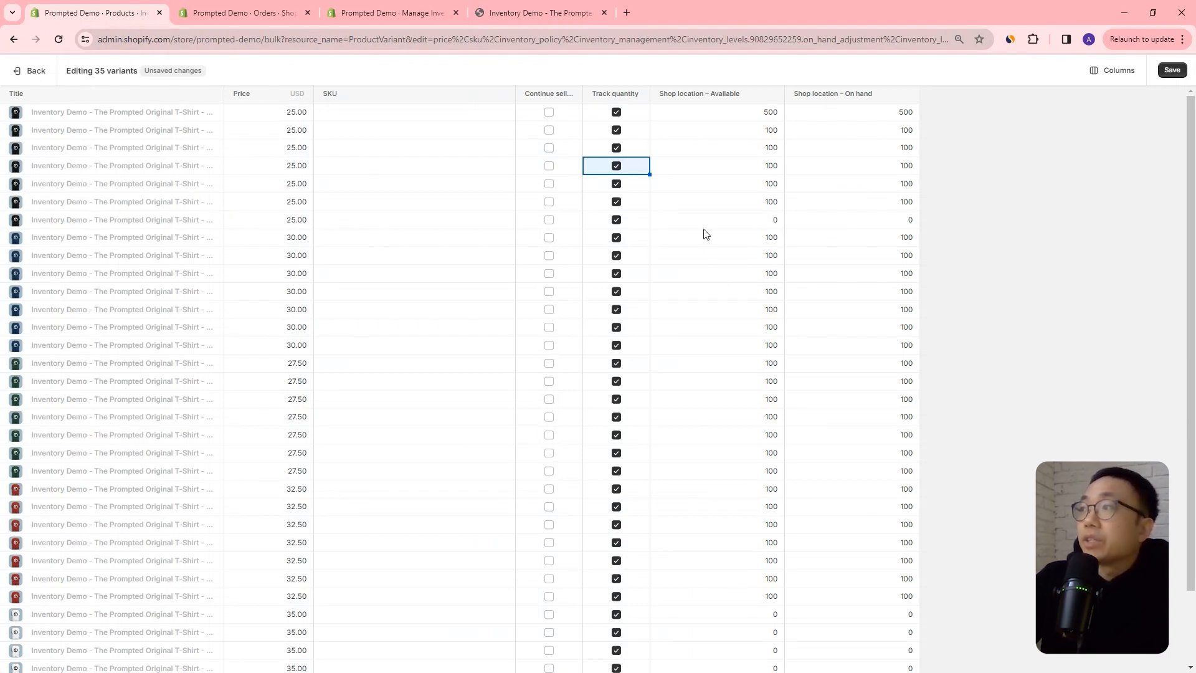
click(549, 221)
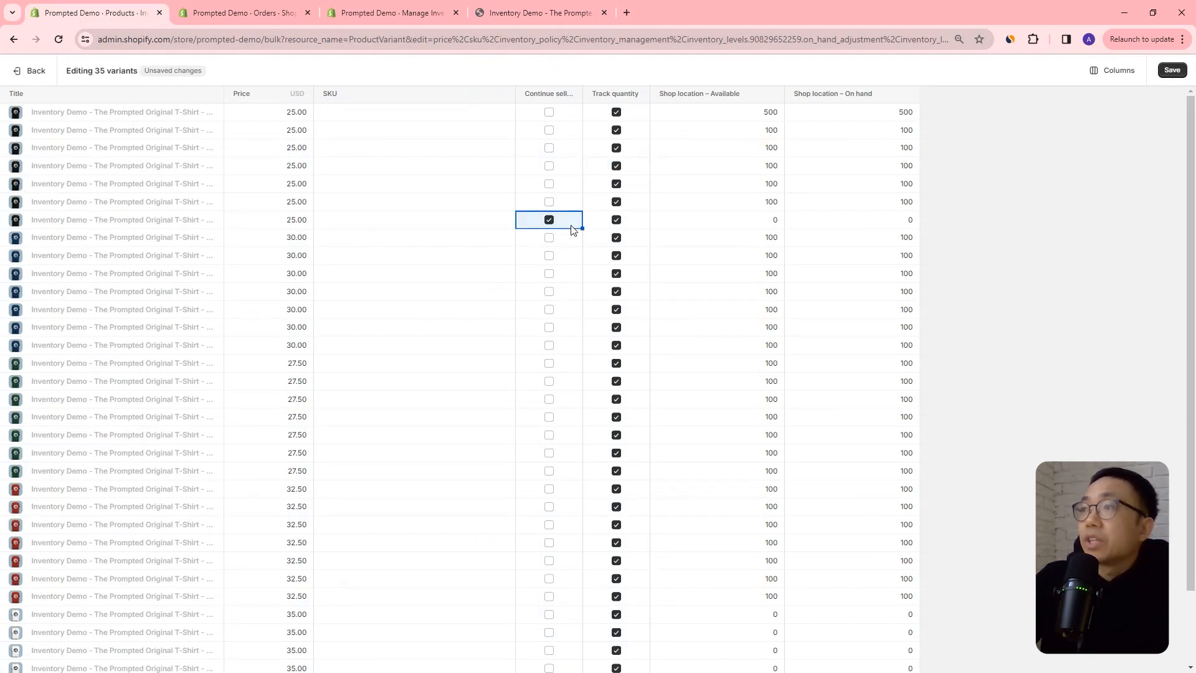
click(1171, 70)
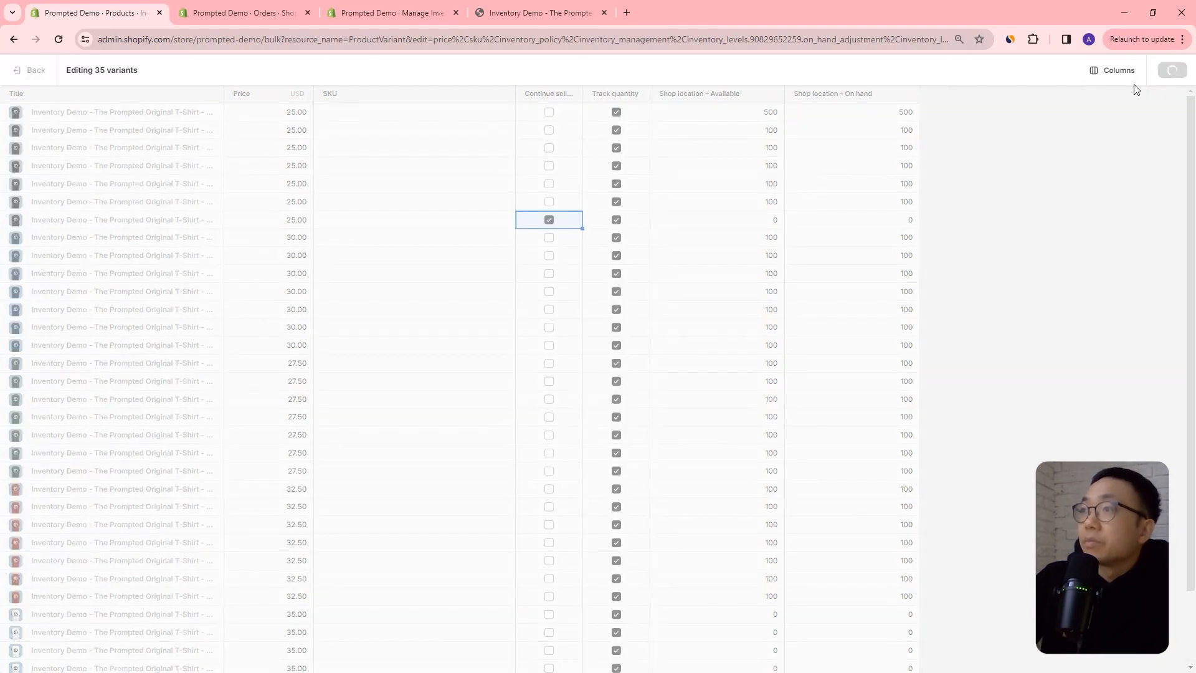
Reload the storefront product page to check whether the Black 3XL variant can be purchased.
click(536, 12)
click(58, 40)
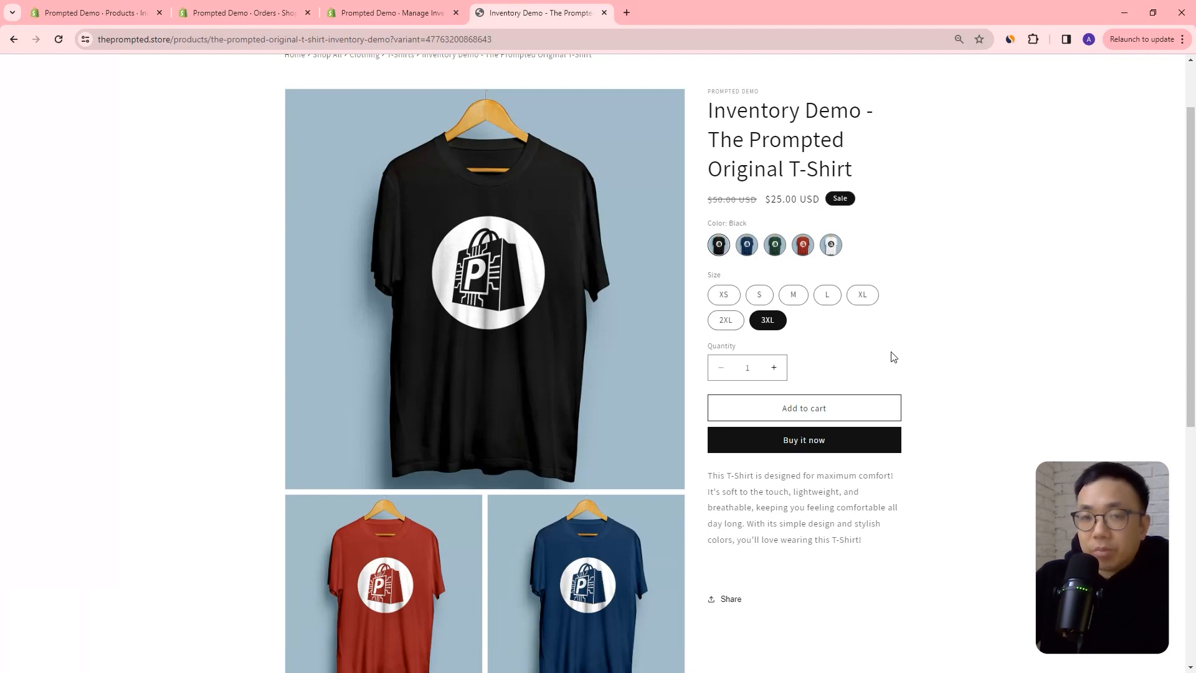
Back in the bulk editor, set the Black / XS variant's on-hand quantity at Shop location to 100.
key(ctrl+1)
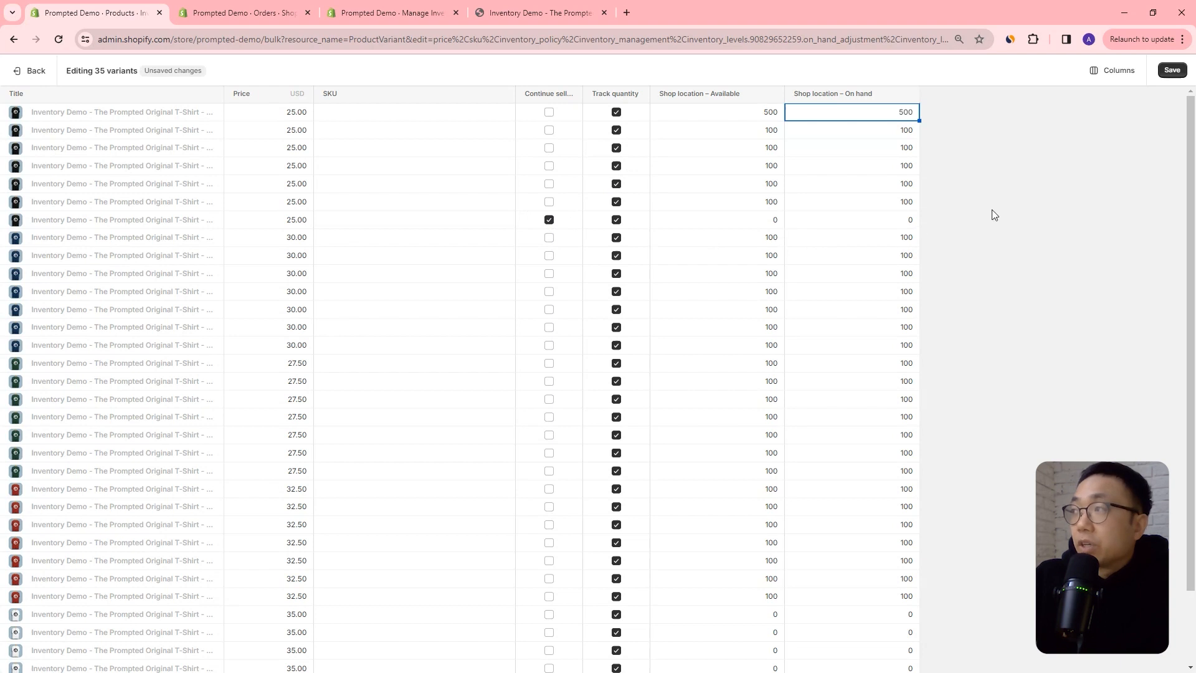
click(903, 113)
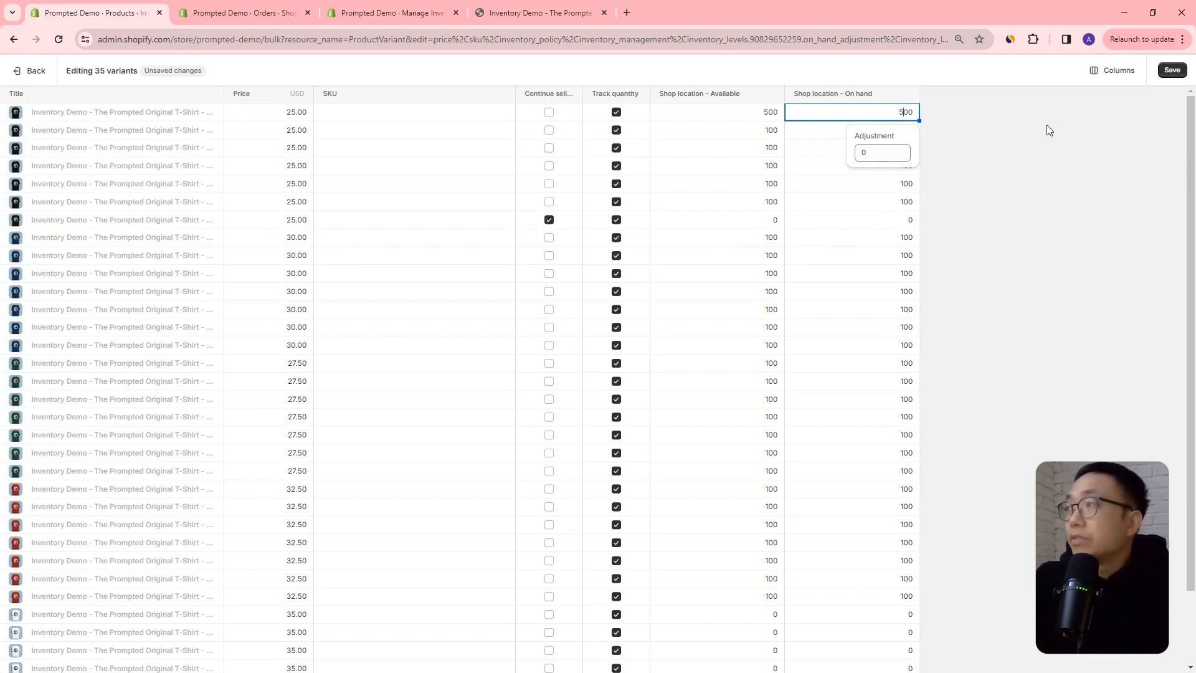
text(010)
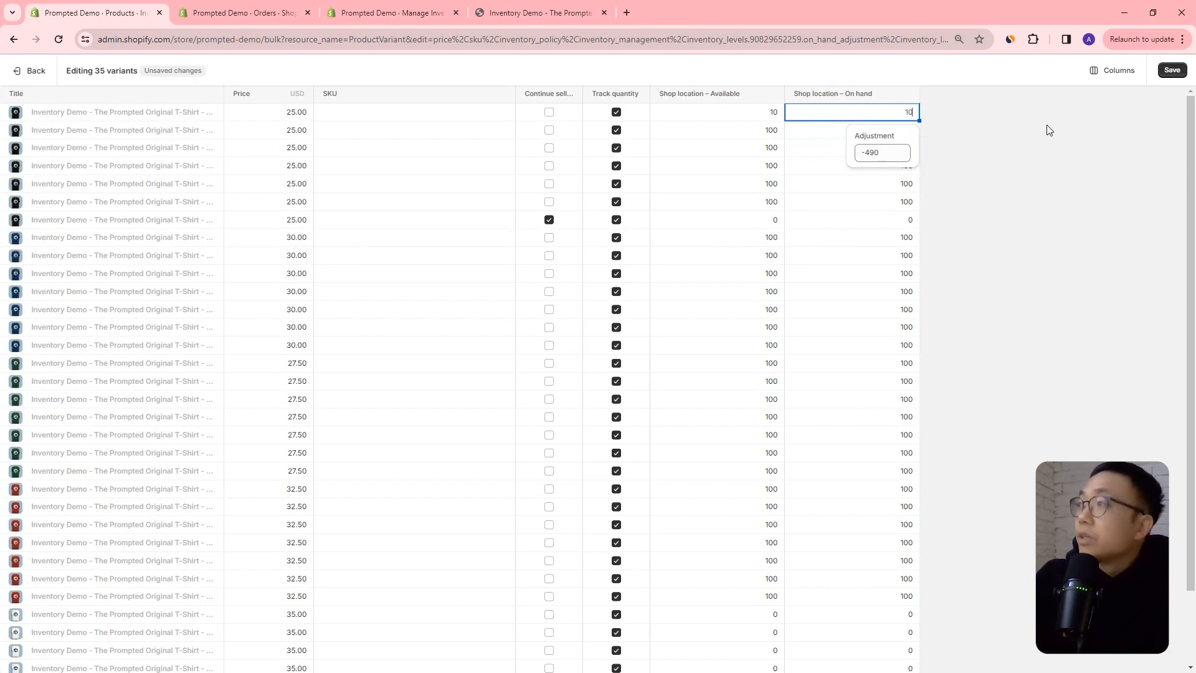
key(Return)
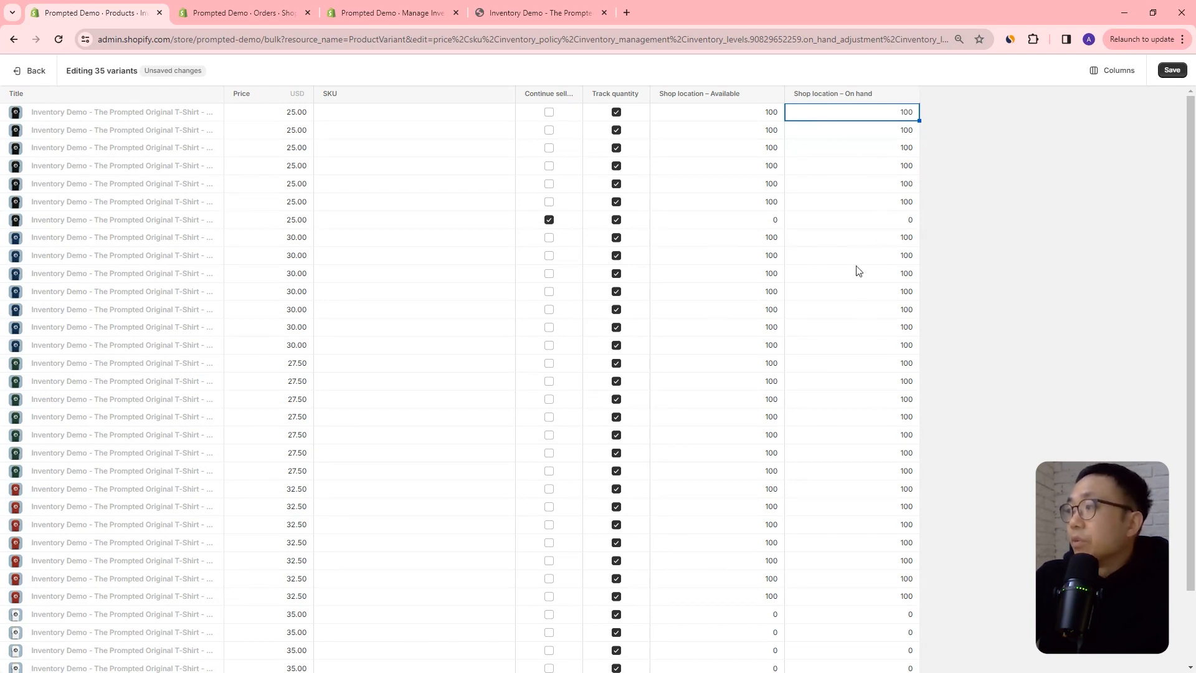
Set the Black / L variant's on-hand quantity to 300 and the Black / M variant's available quantity to 299.
click(901, 170)
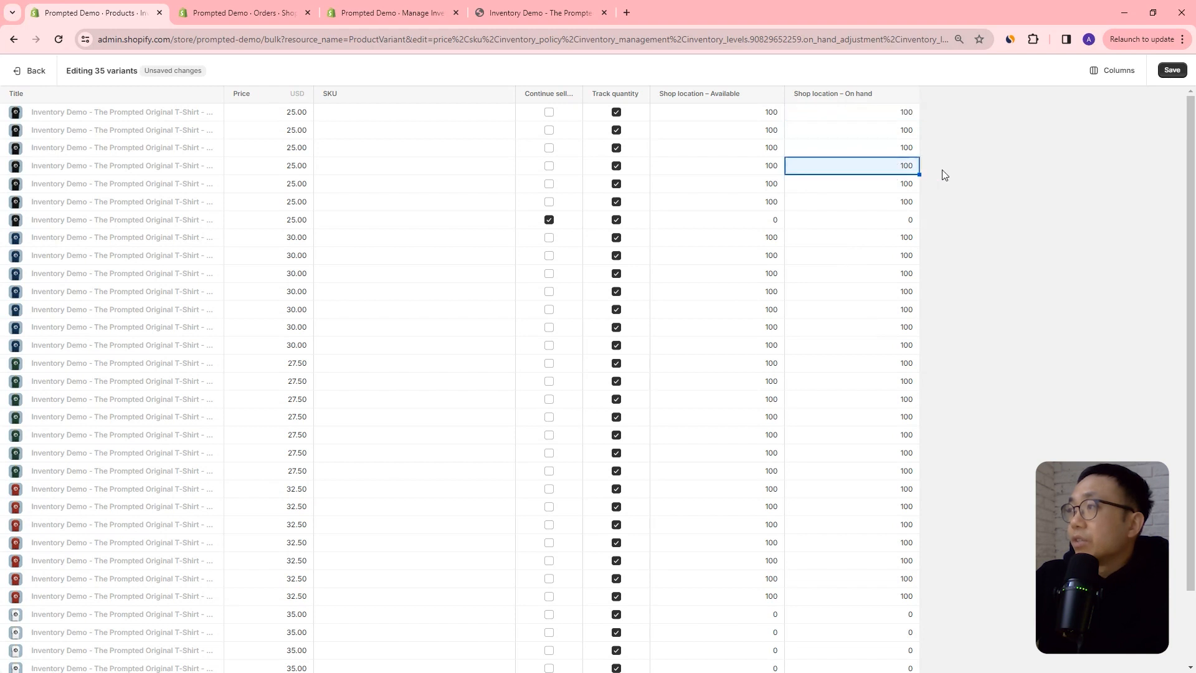
text(300)
key(Return)
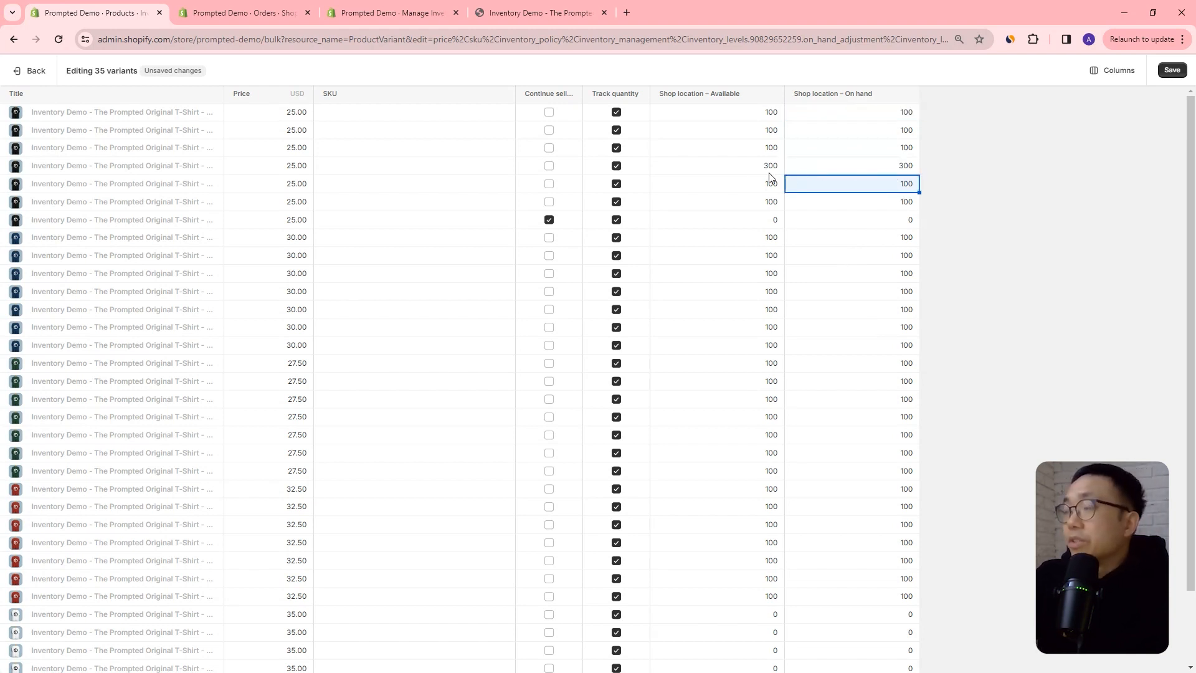
click(766, 151)
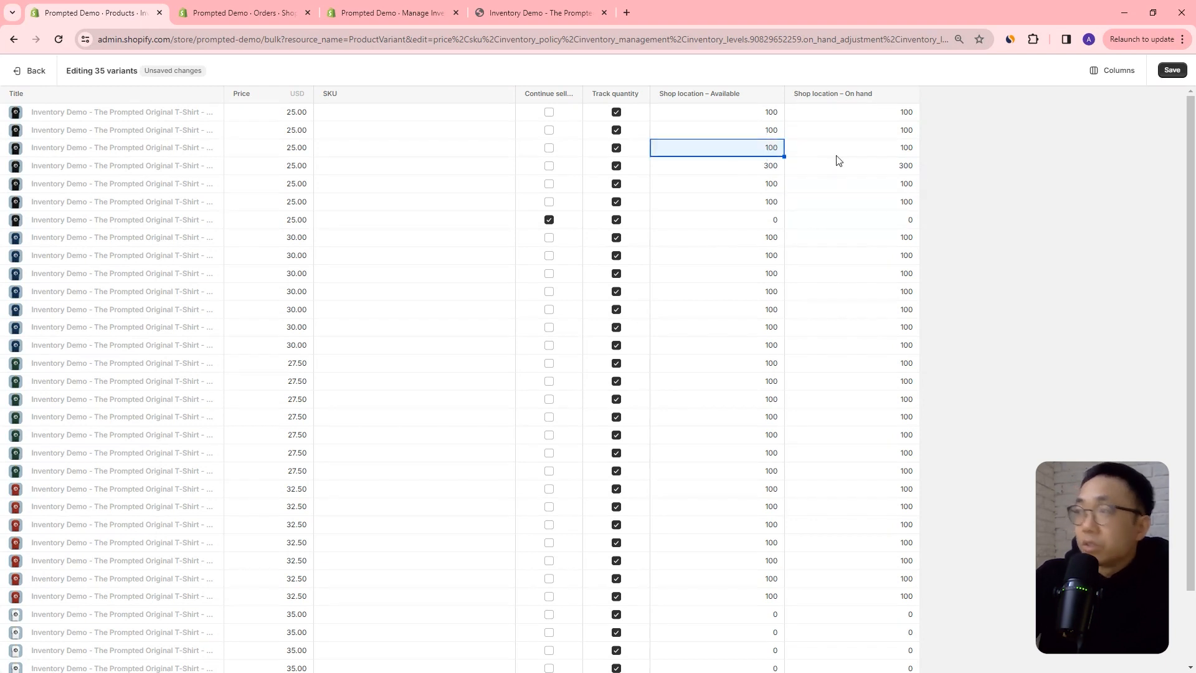
text(299)
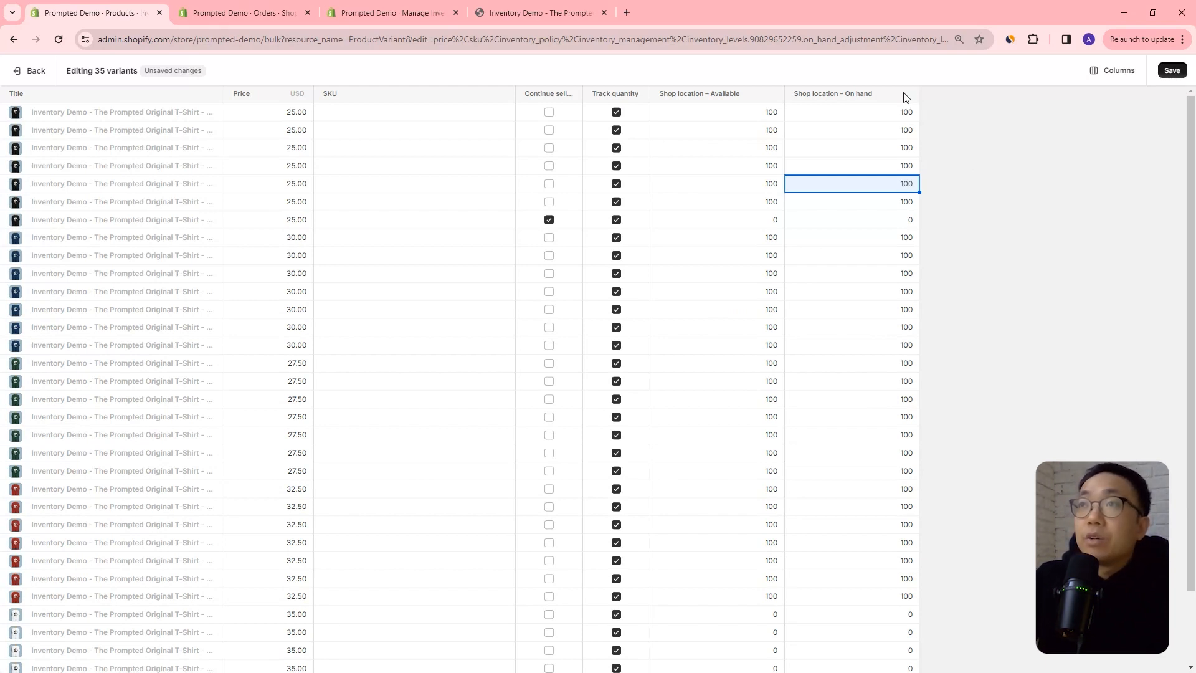
Start a new order from the Orders page and search its products for "inventory".
click(231, 14)
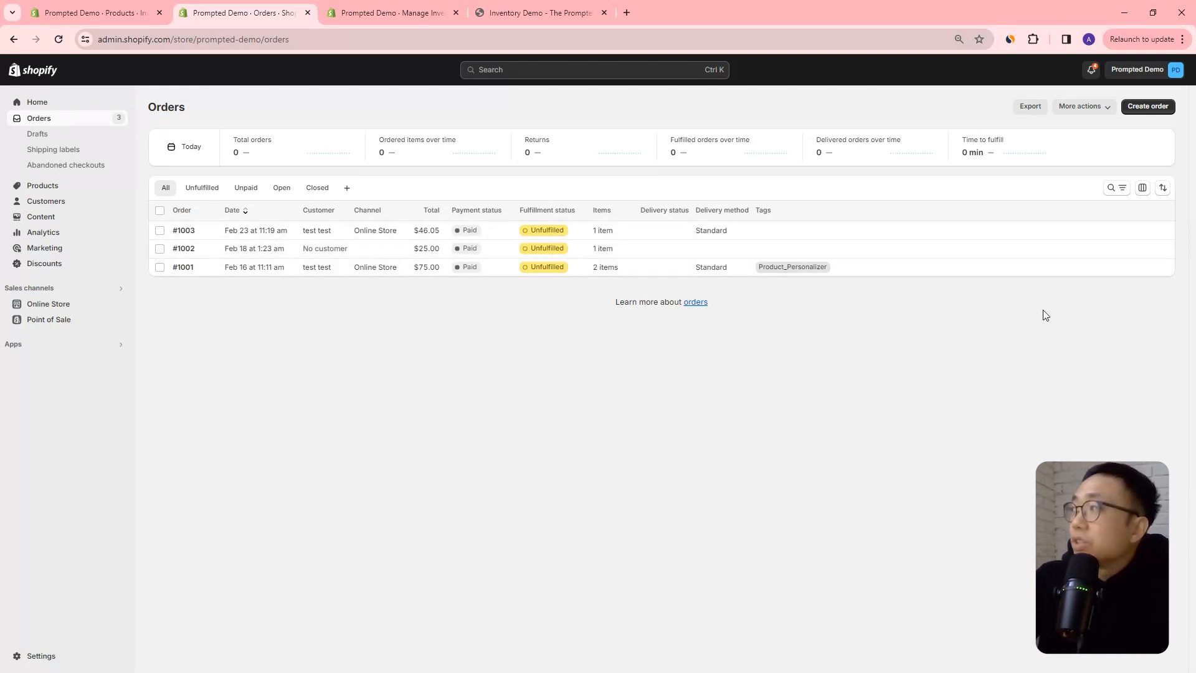
click(1152, 107)
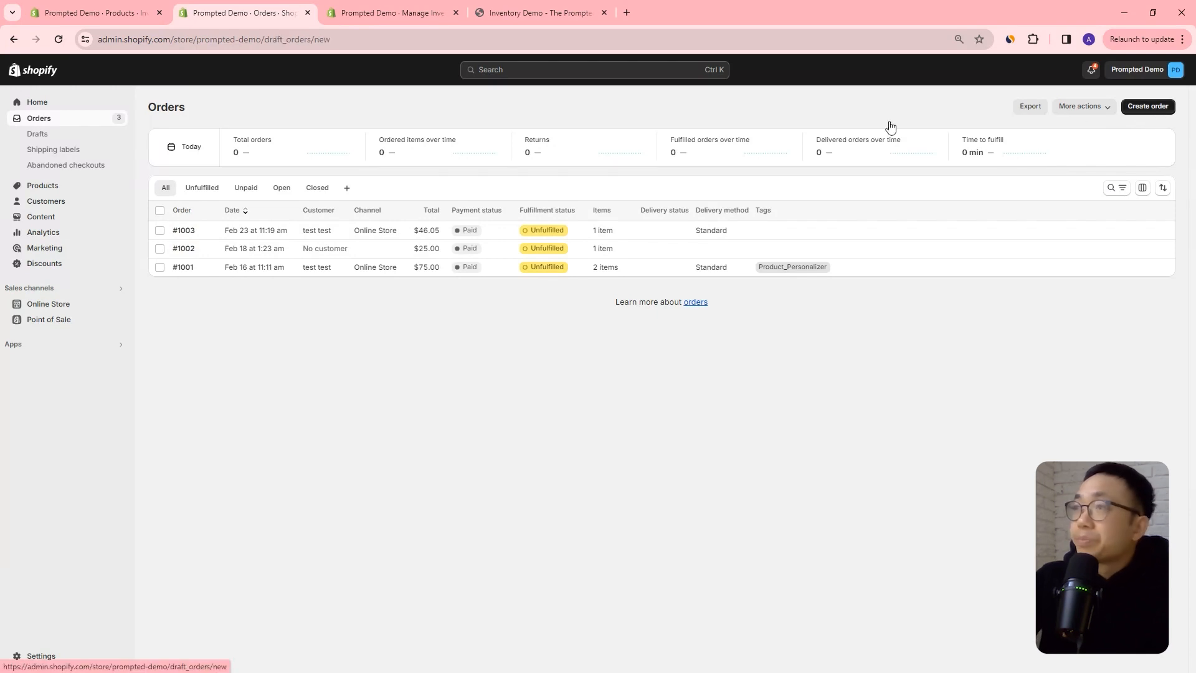
click(520, 161)
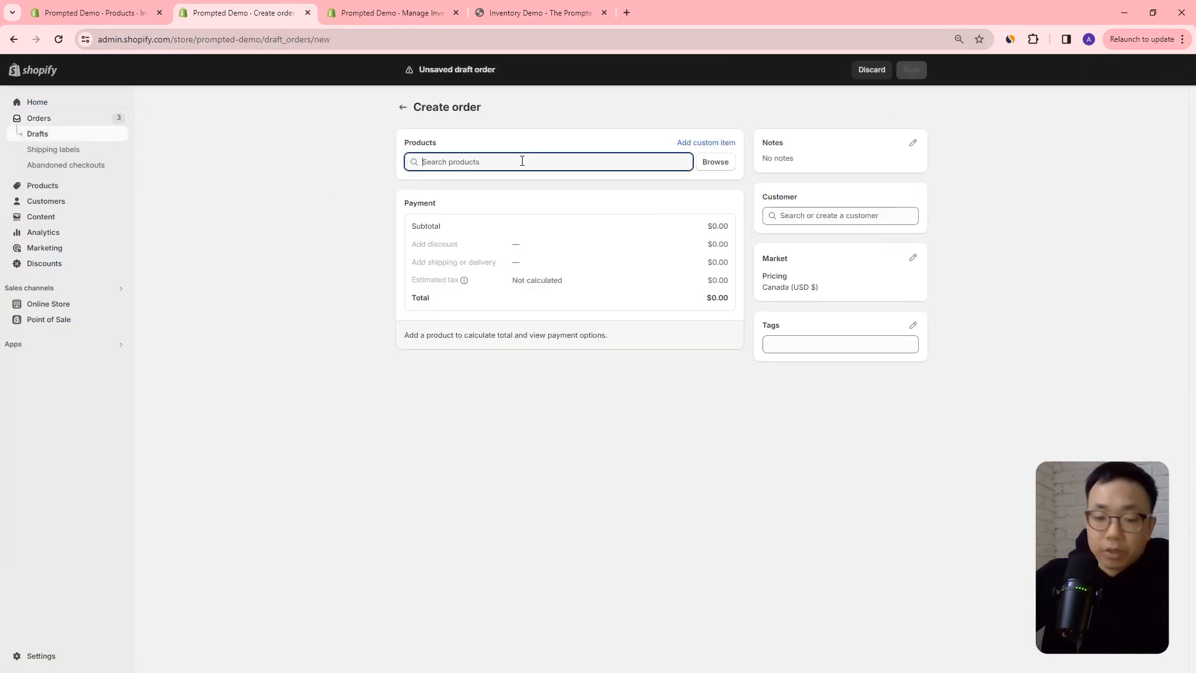
text(inventory)
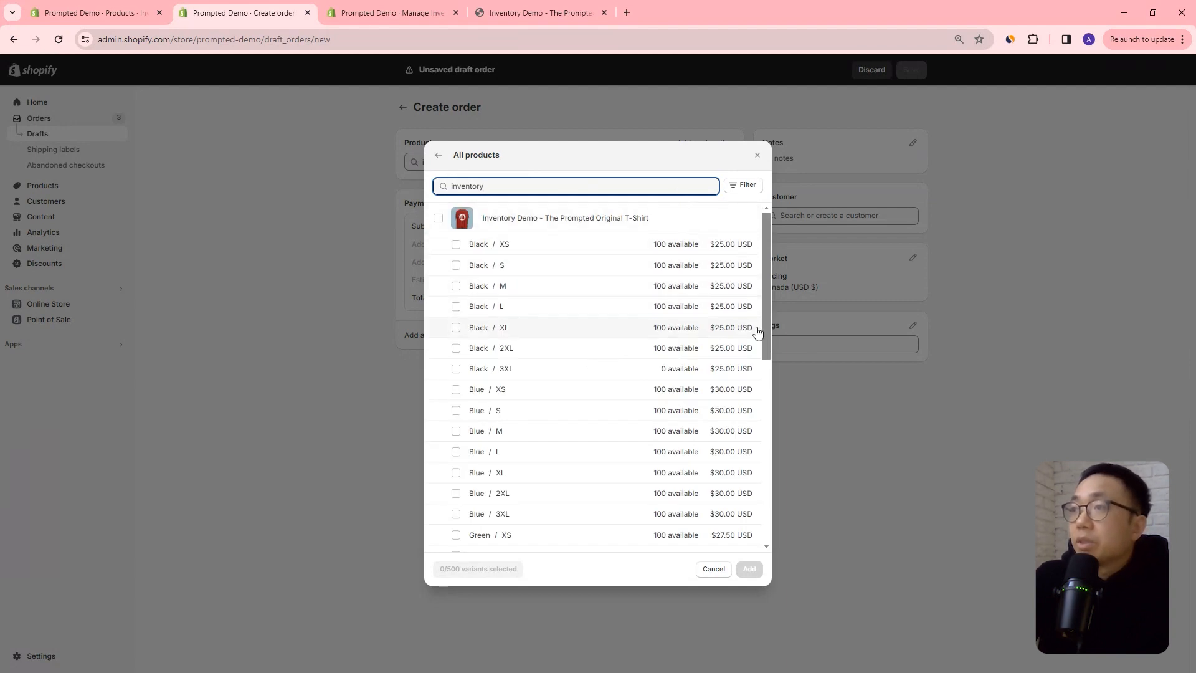
Select the Black / 3XL and White / XS variants of the Inventory Demo T-shirt for the order.
click(455, 370)
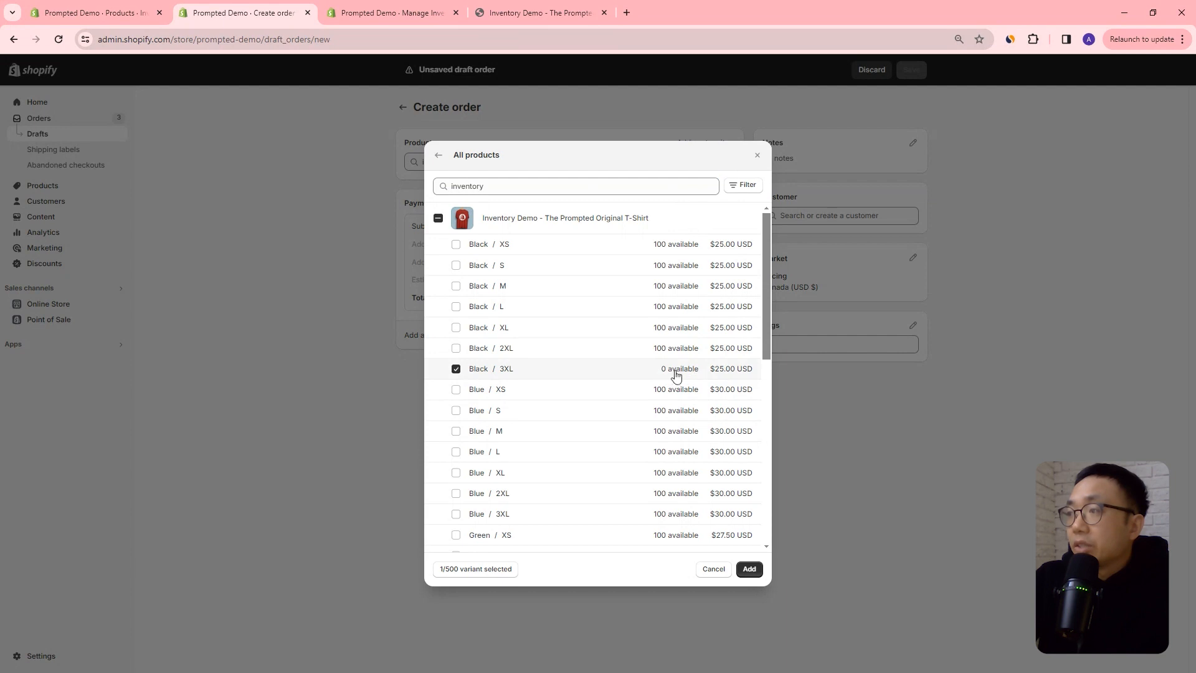
drag(766, 340, 768, 516)
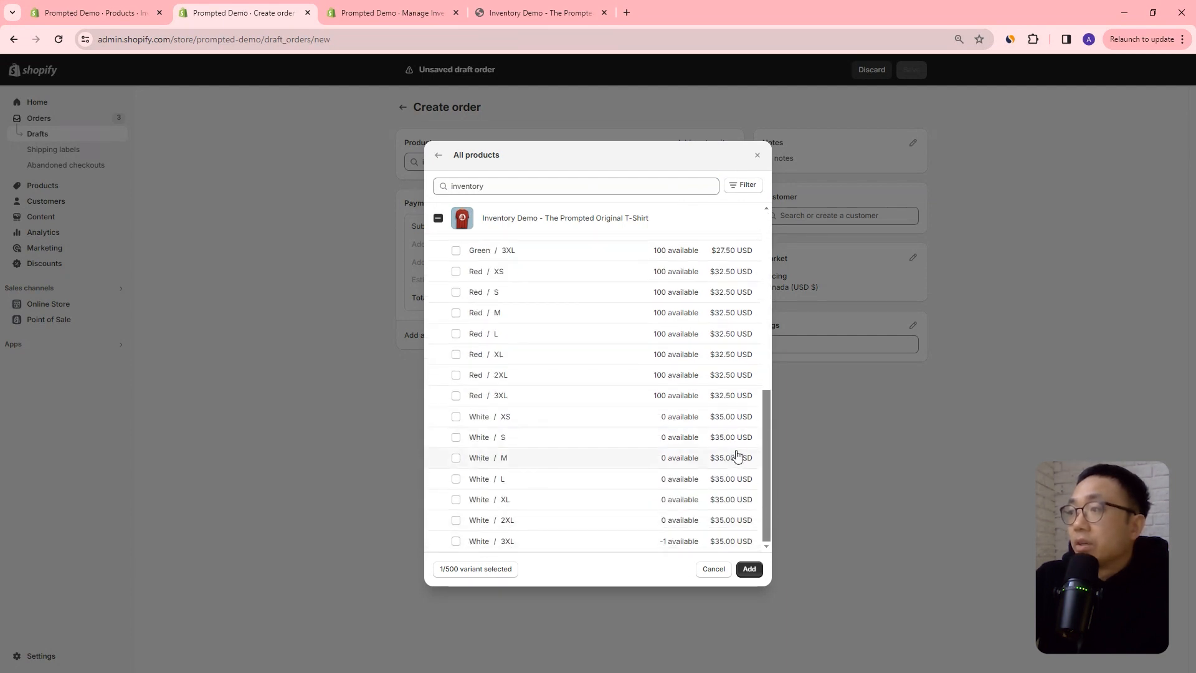
drag(765, 423, 765, 422)
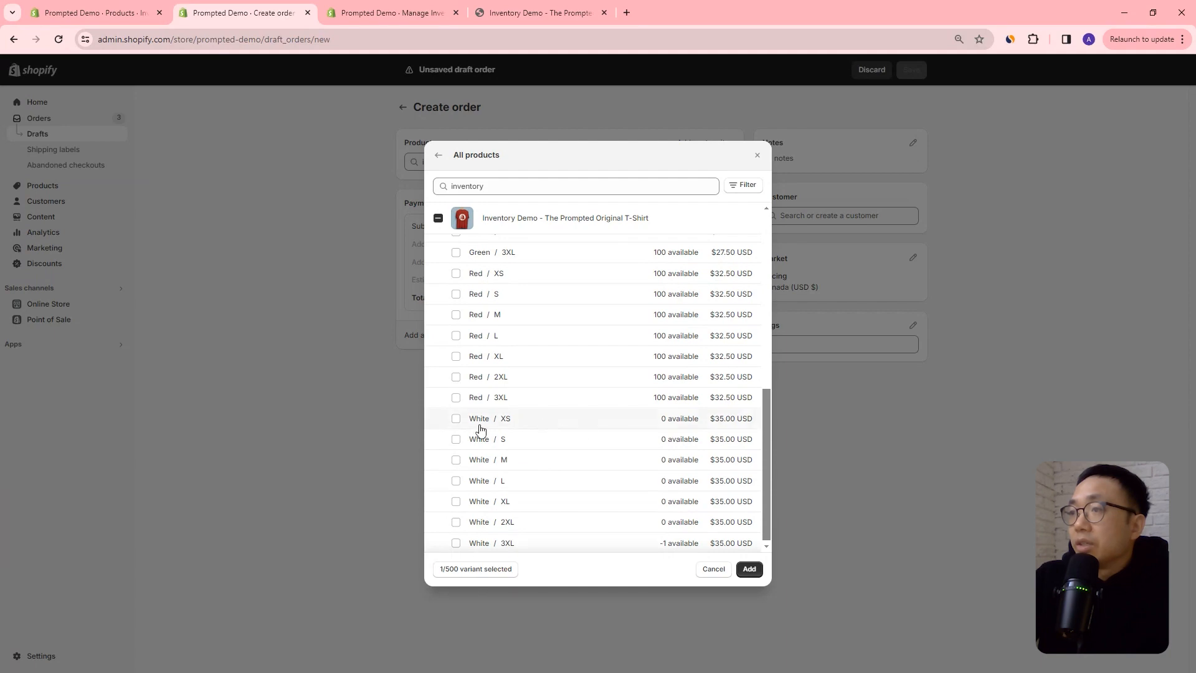
click(456, 418)
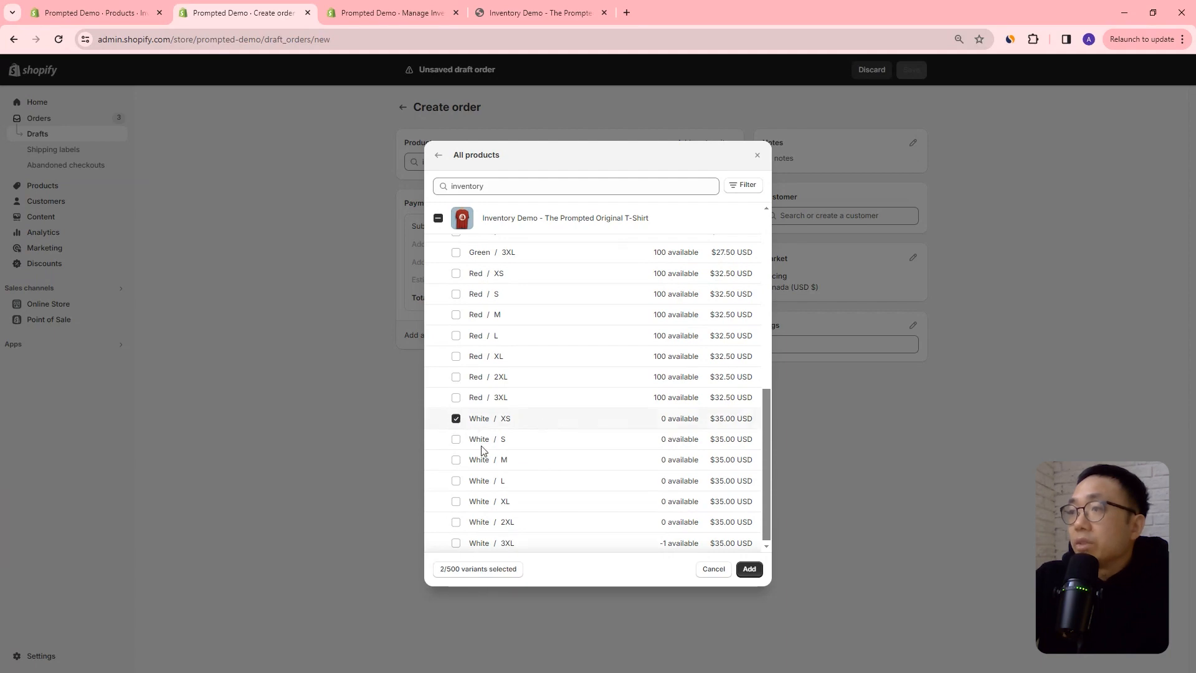
Check the variants' settings in the bulk editor, select Black / XS as well, and add the three selected variants to the order.
click(110, 20)
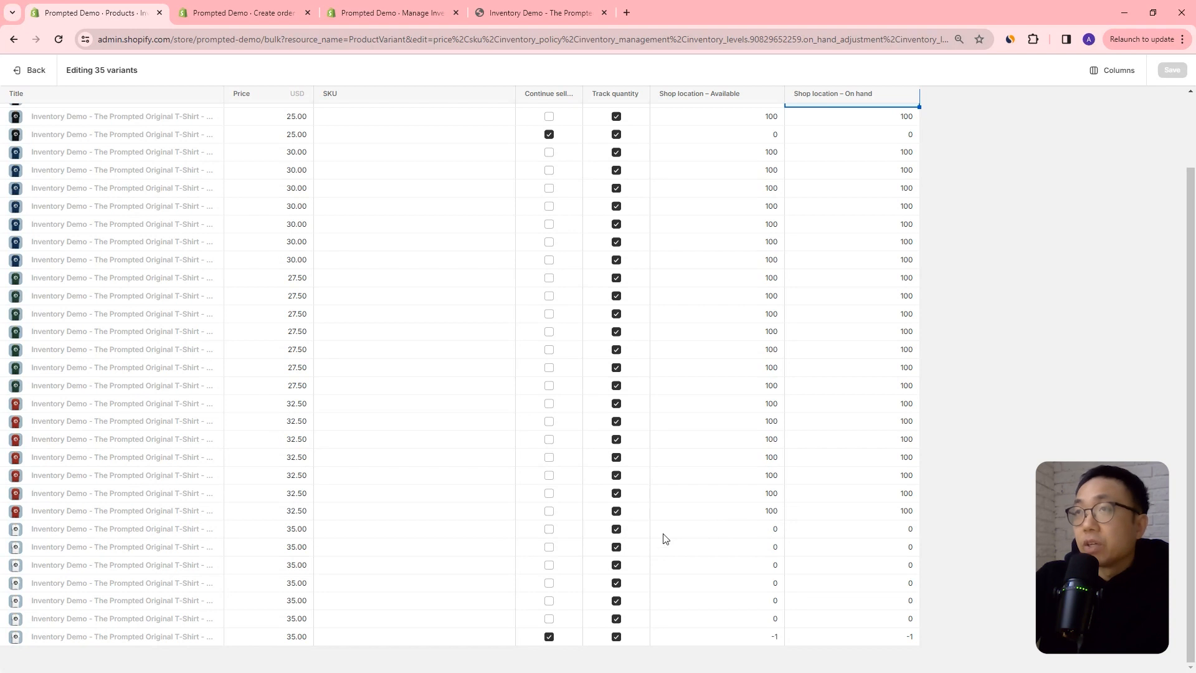
click(271, 13)
scroll(638, 344, up, 7)
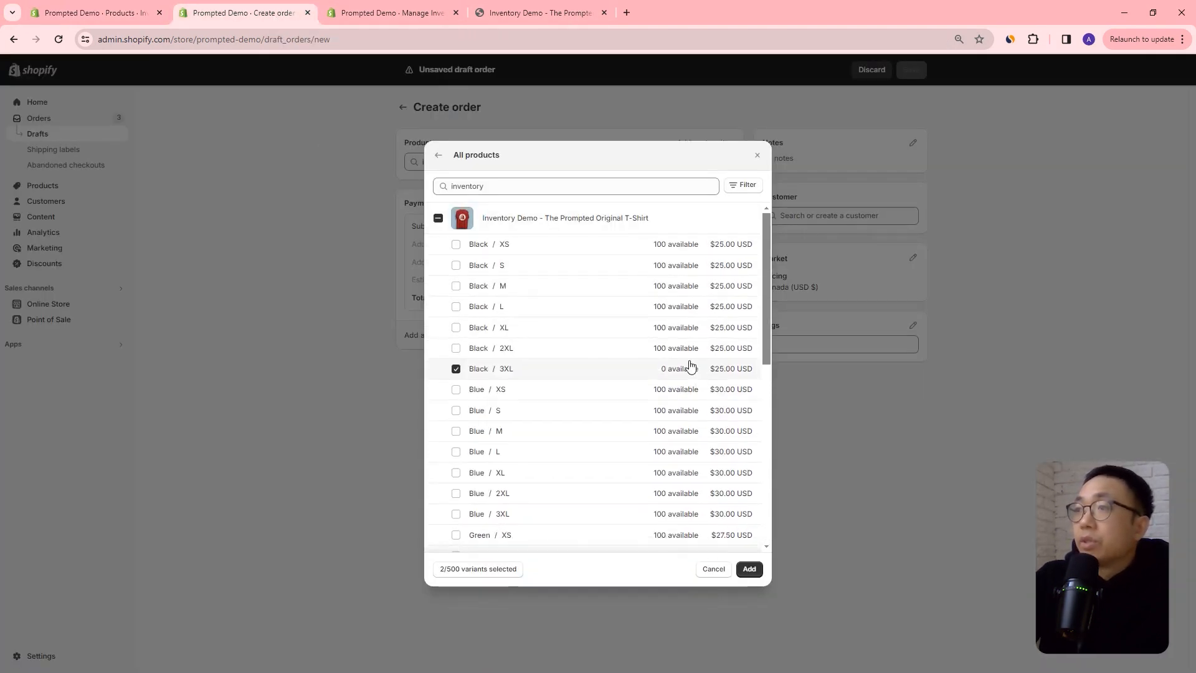
click(451, 246)
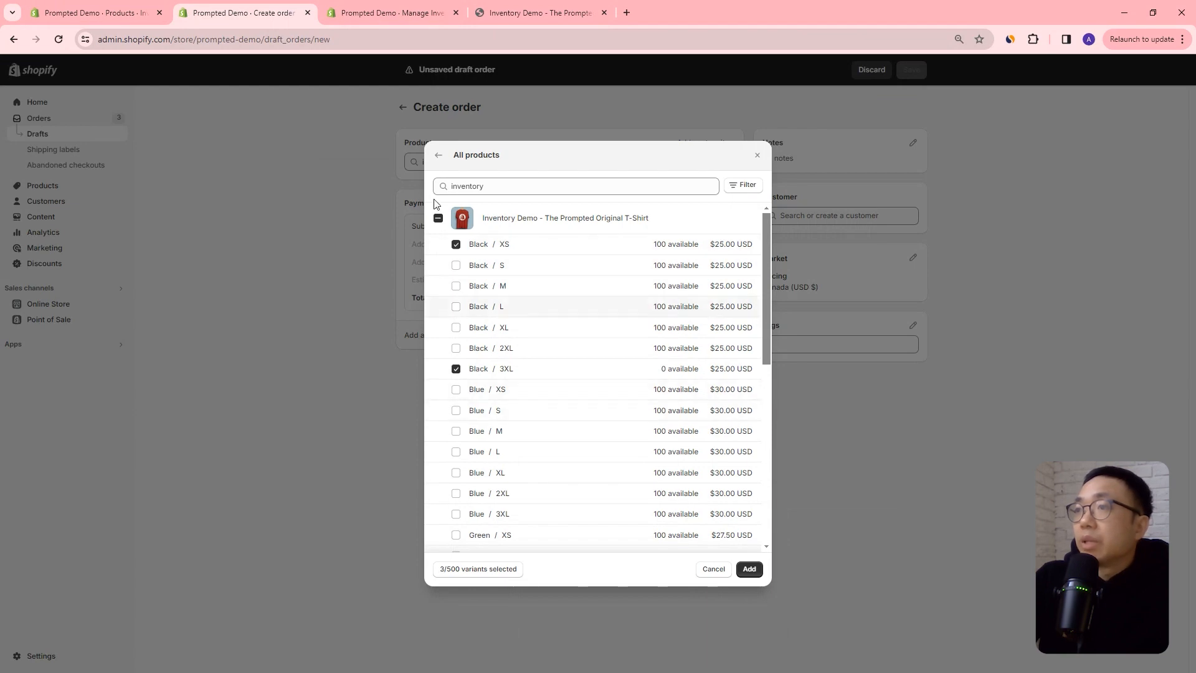
click(97, 13)
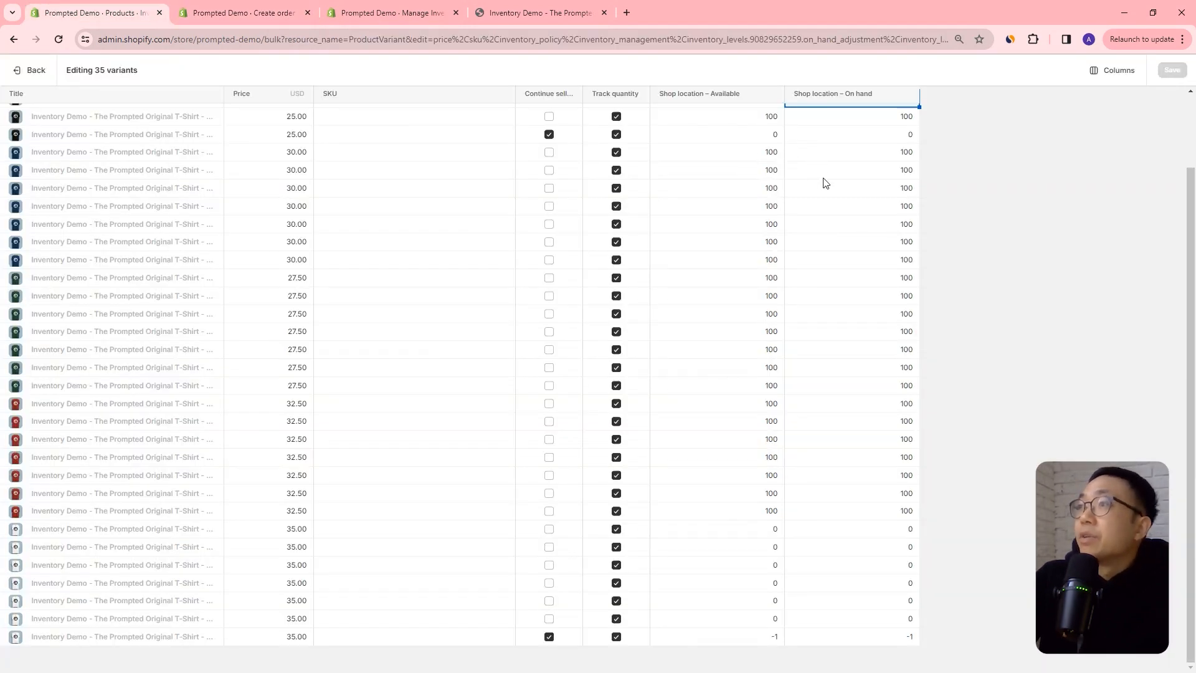
scroll(822, 178, up, 2)
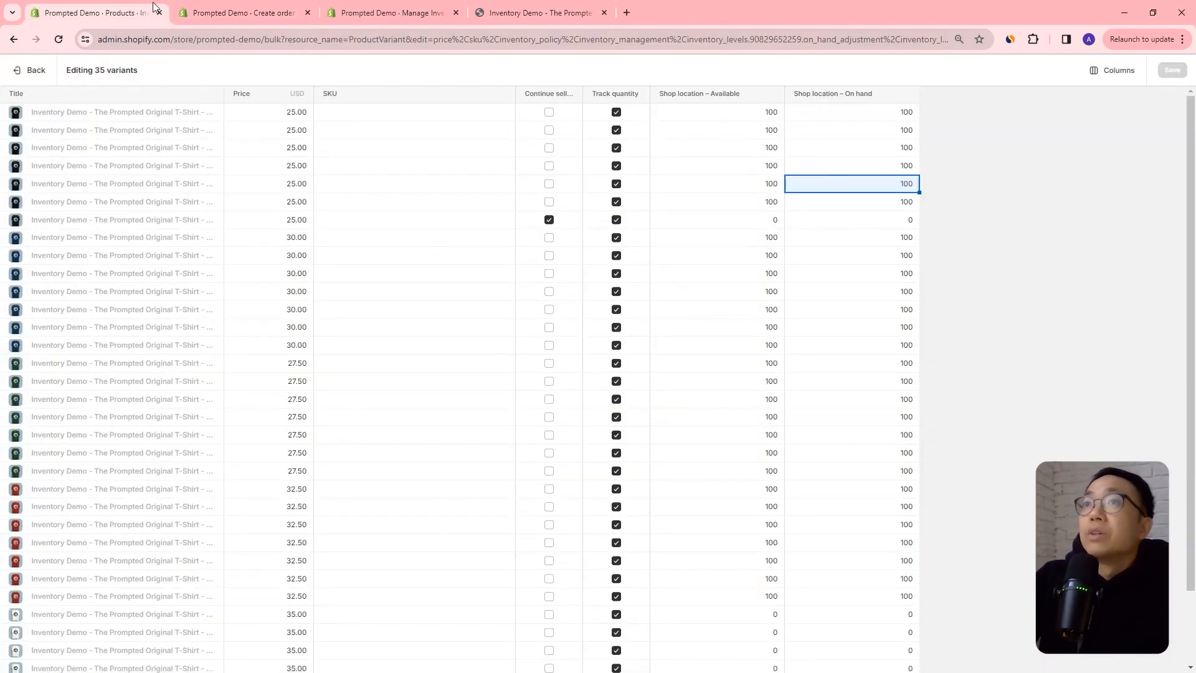
click(234, 14)
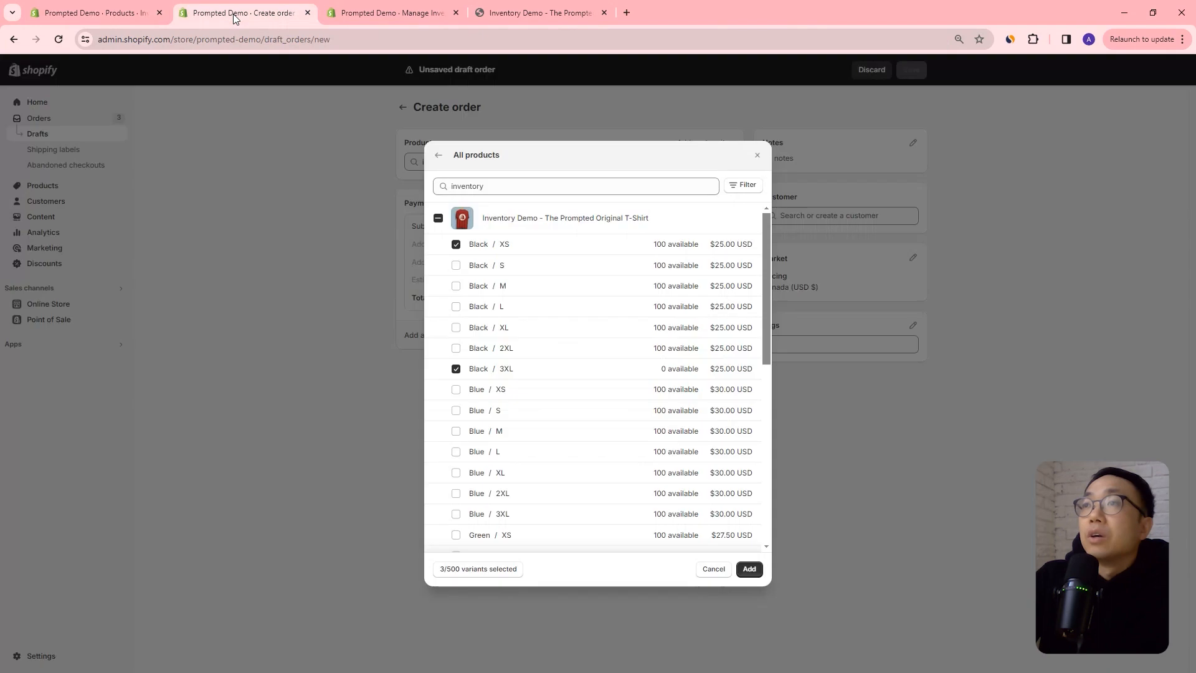
click(750, 570)
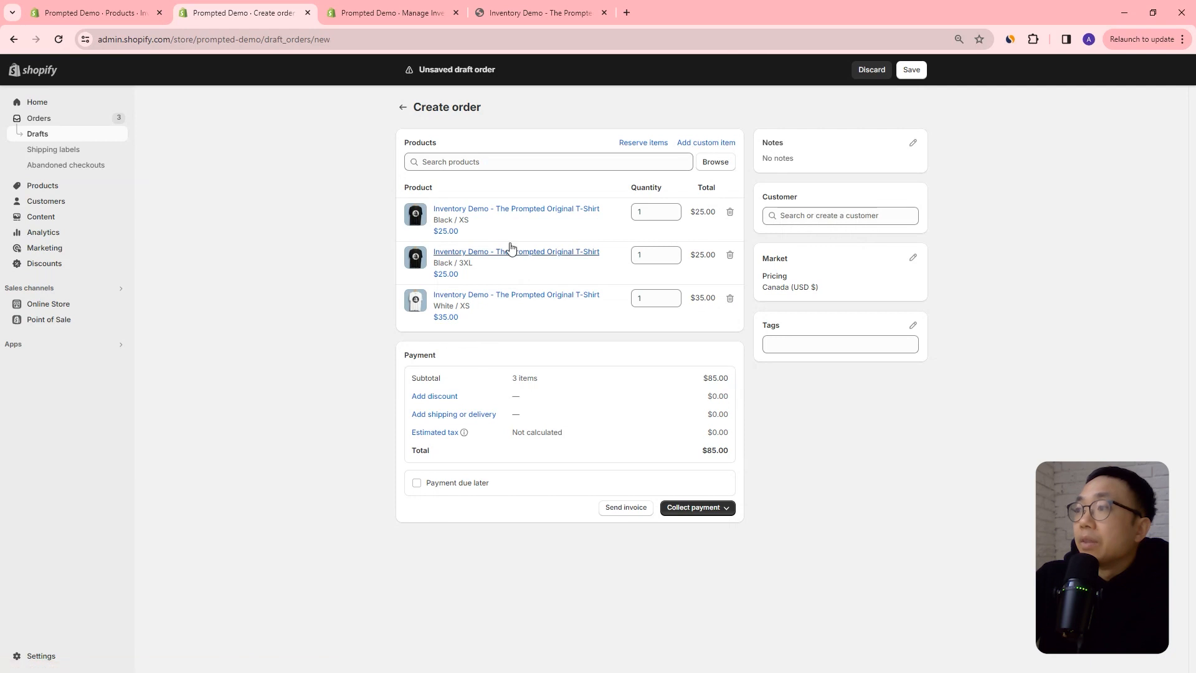
Save the draft order and mark it as paid to create the order.
click(915, 74)
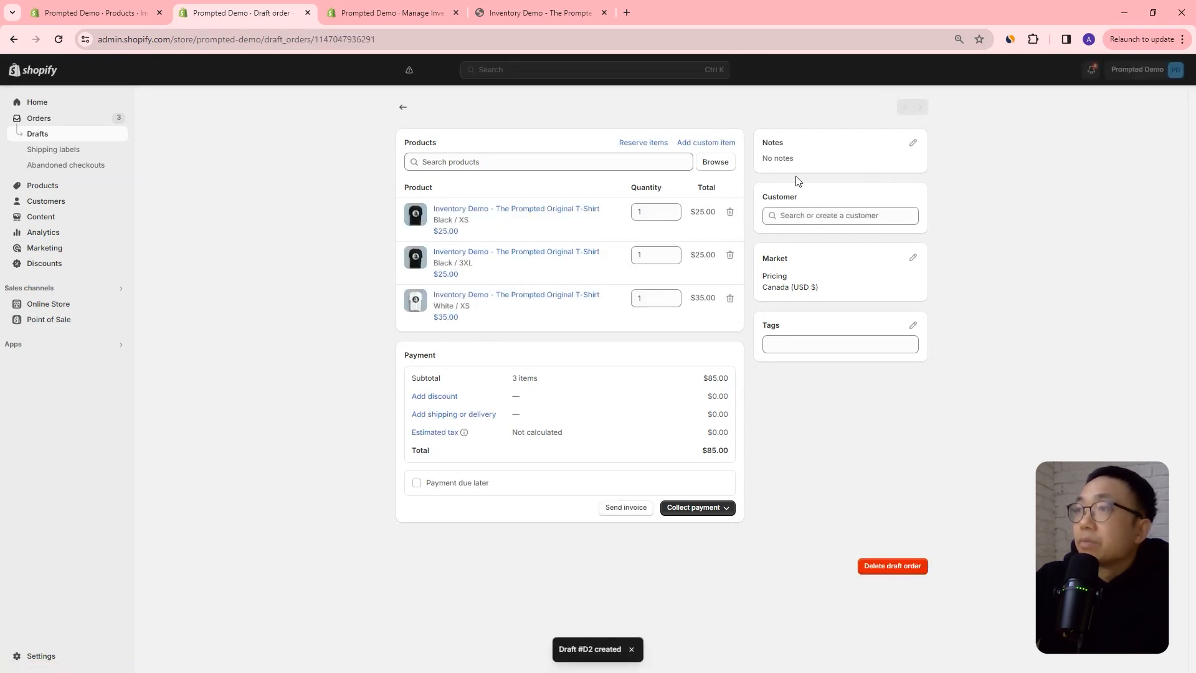
click(695, 507)
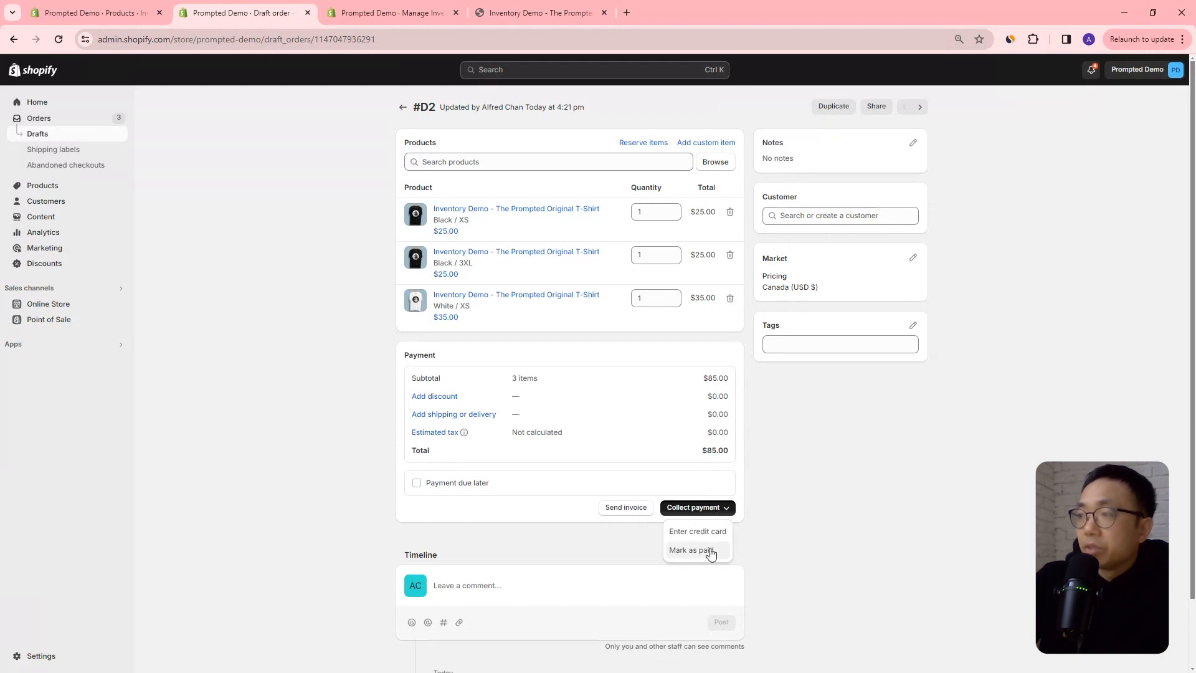
click(710, 551)
click(749, 403)
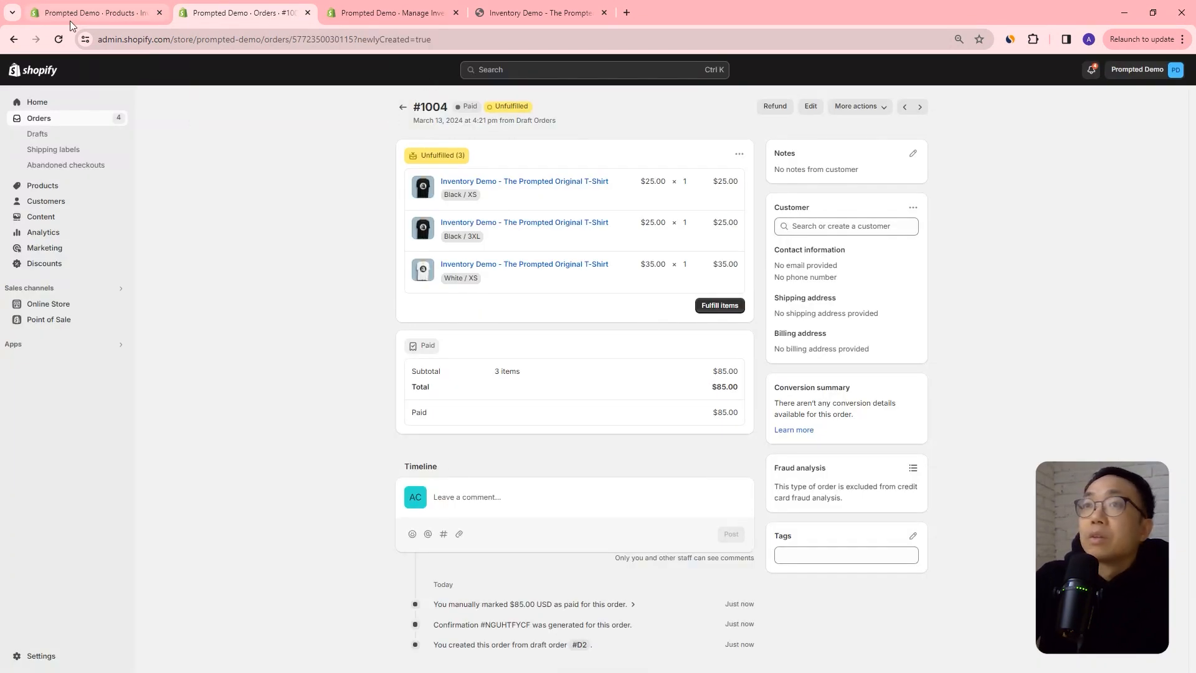
Reload the variant bulk editor and compare the ordered variants' available and on-hand quantities at Shop location.
click(135, 12)
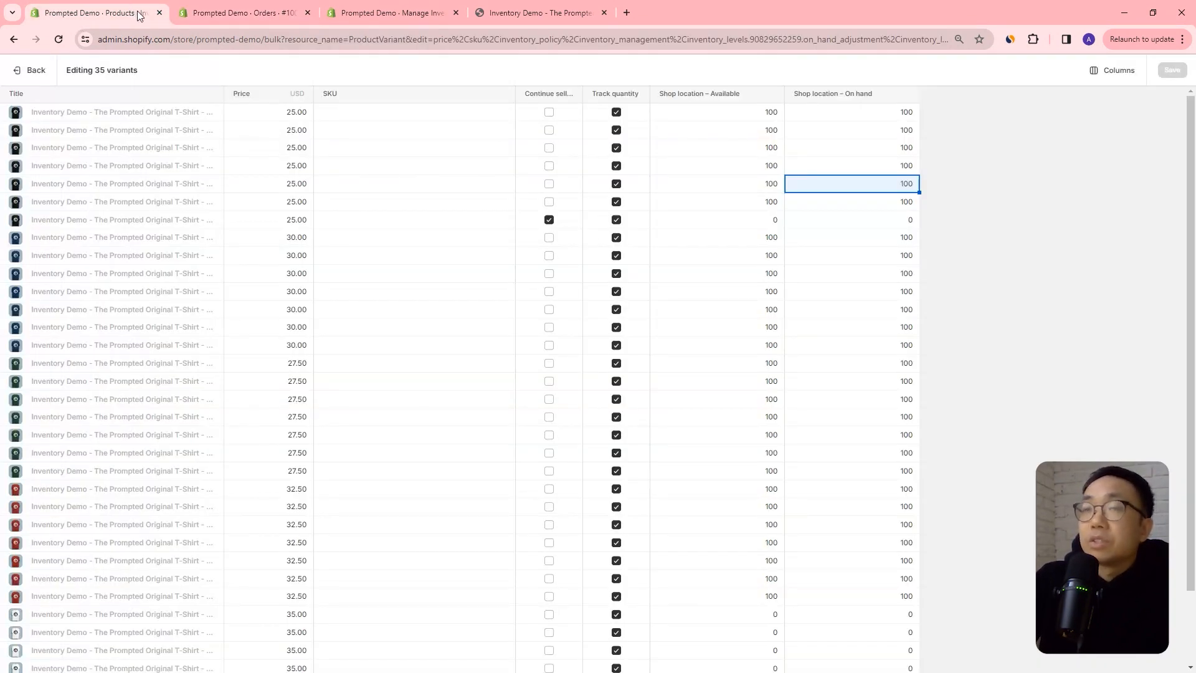
click(58, 39)
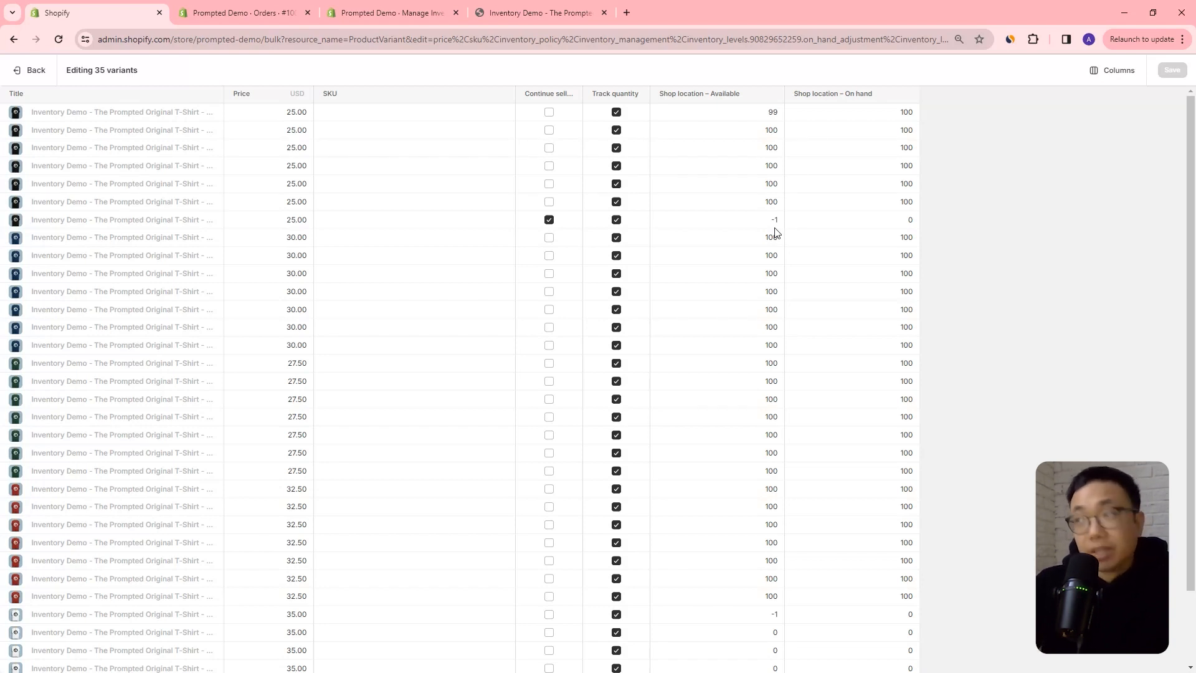
scroll(805, 435, down, 2)
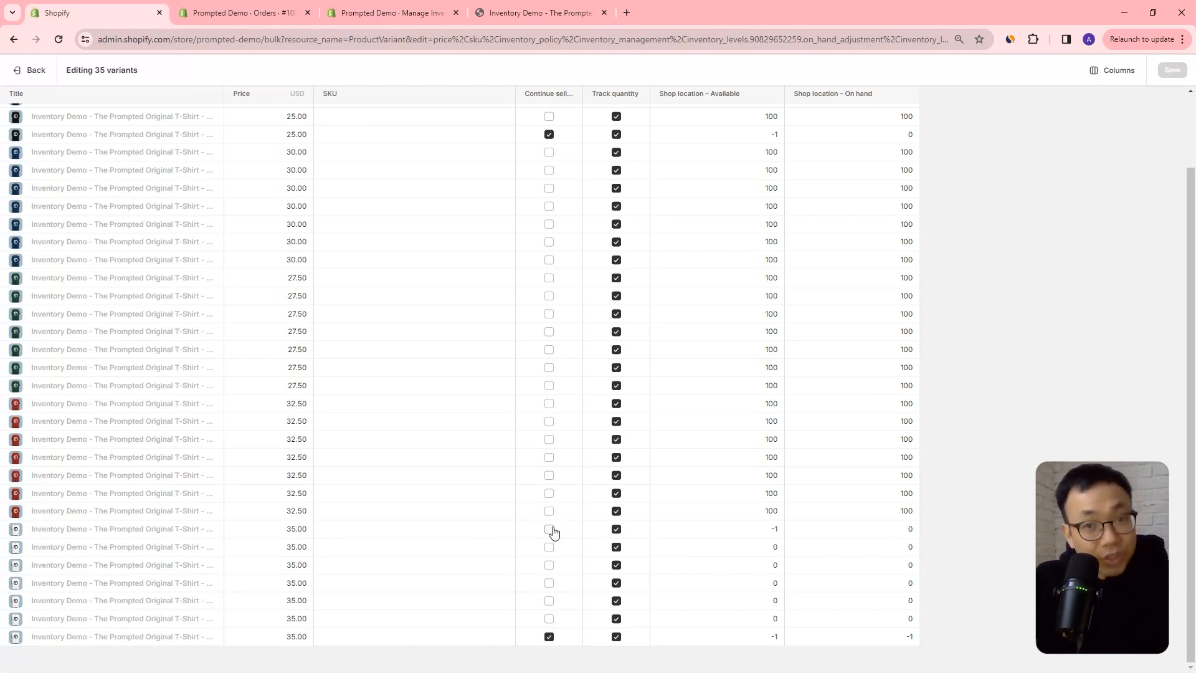
On the storefront product page, select the White / XS variant to check whether it can be purchased.
click(558, 14)
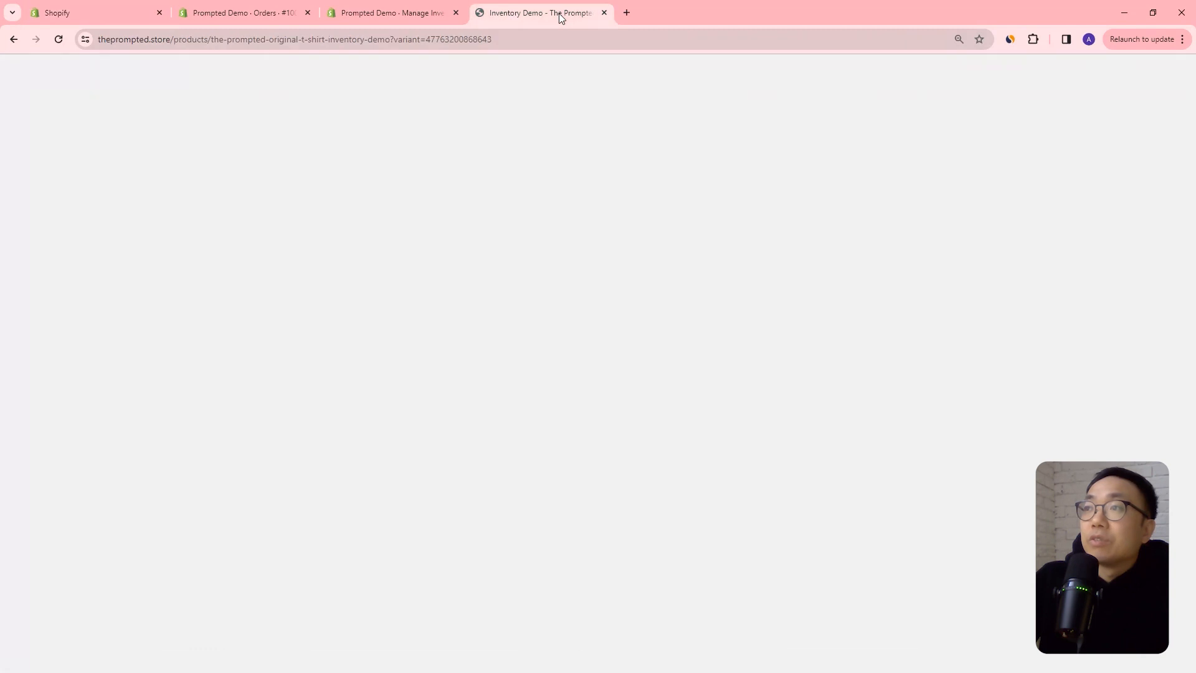
click(828, 245)
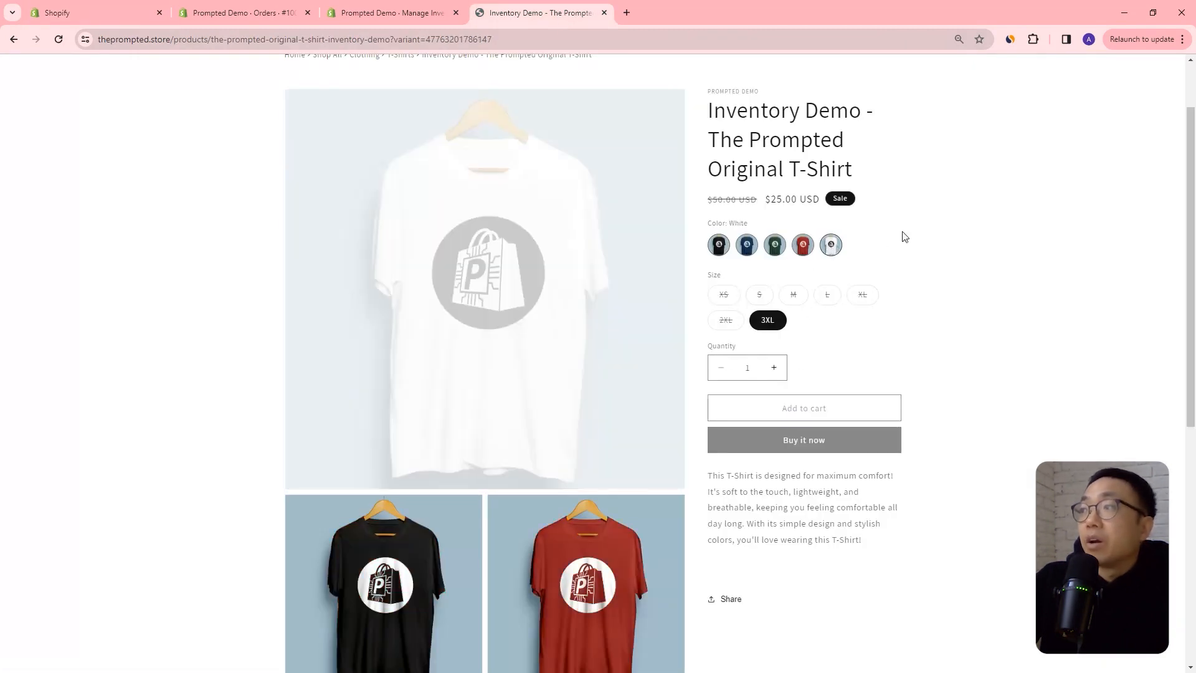
click(721, 295)
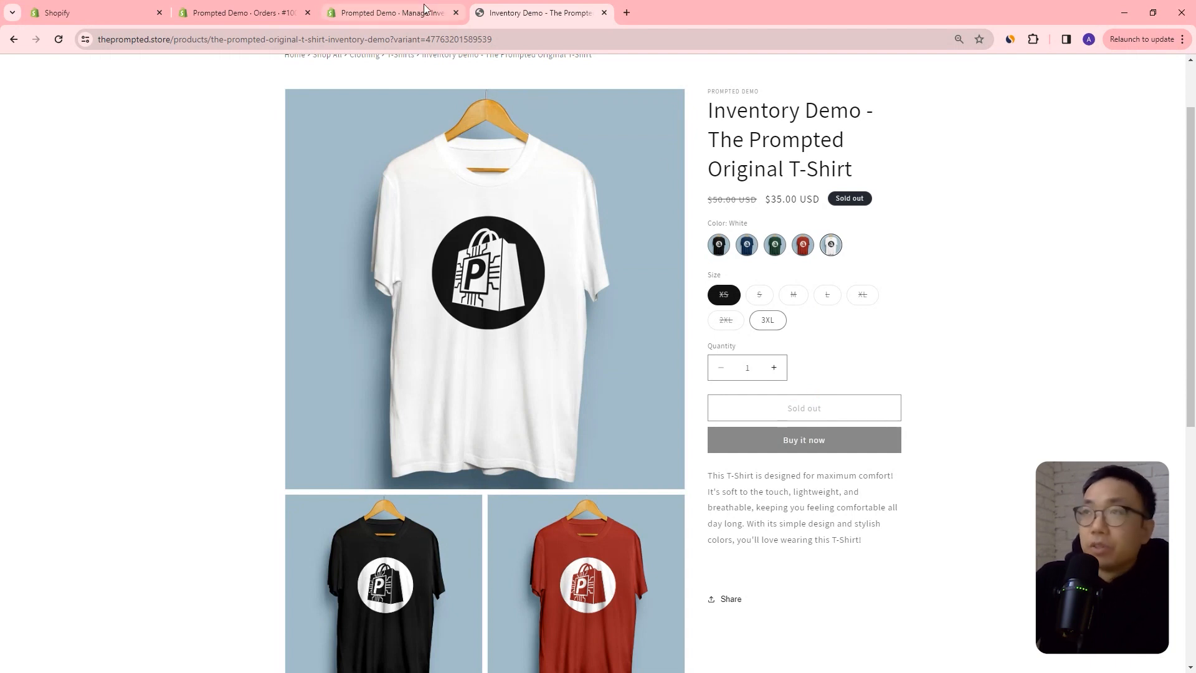
Back in the bulk editor, compare the Black / XS variant's available quantity with its on-hand quantity.
click(94, 12)
scroll(757, 317, up, 2)
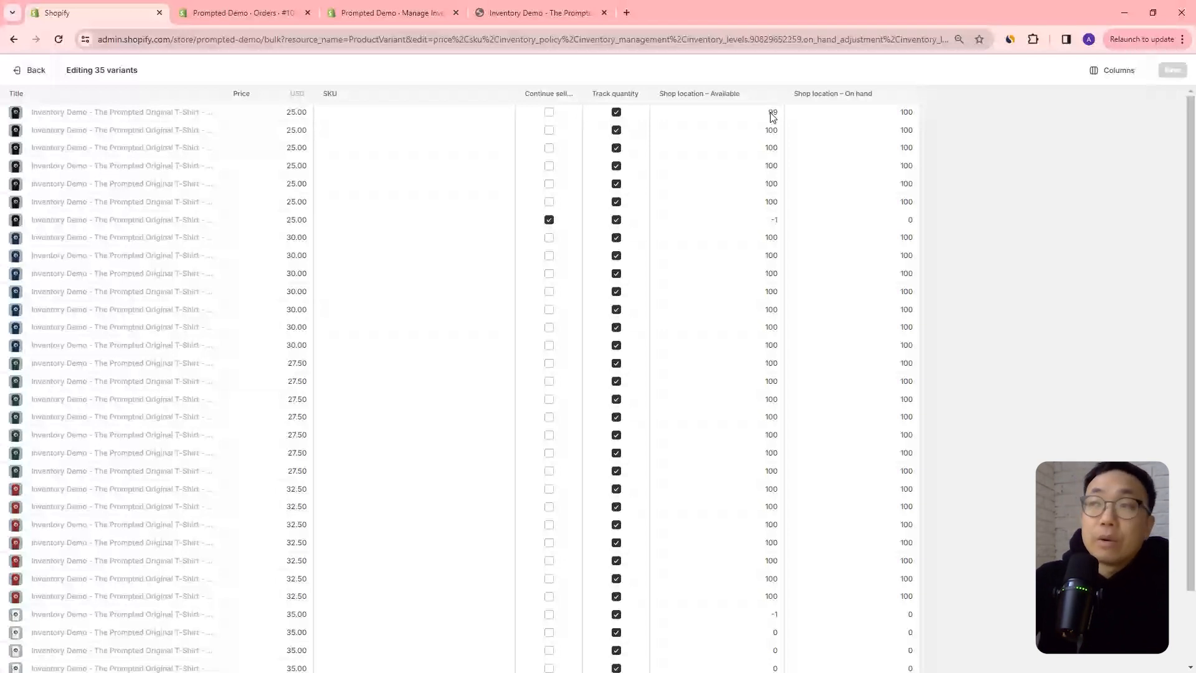
click(870, 112)
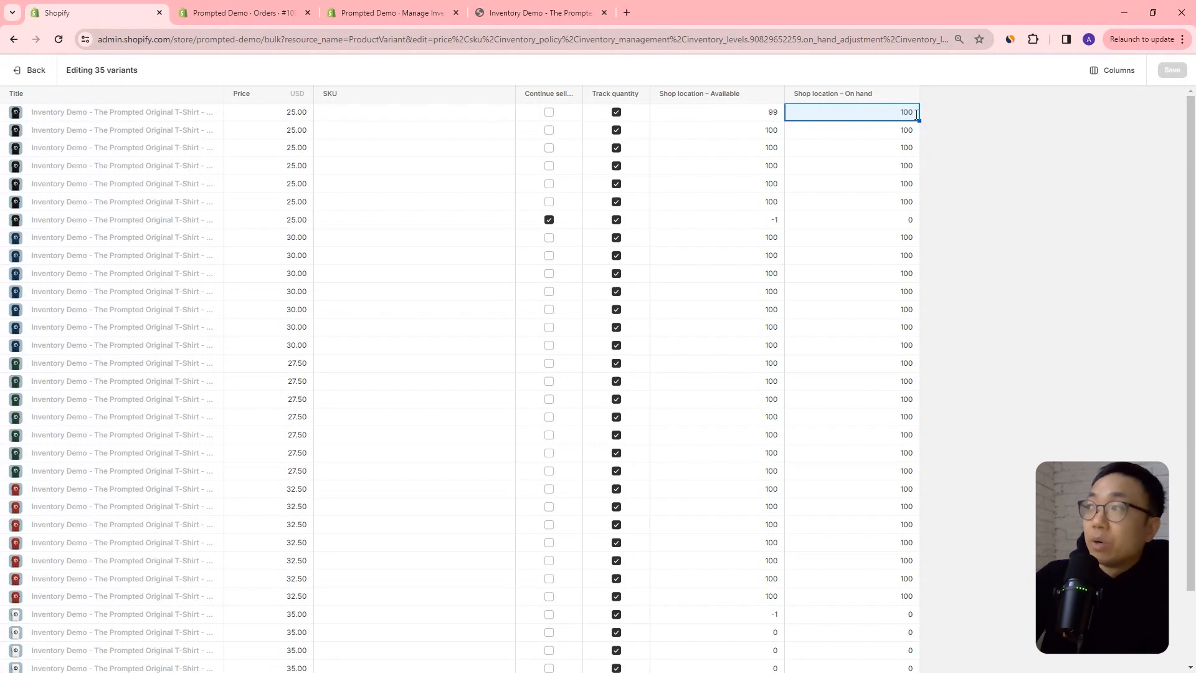
Open the newly created order and fulfill its three items.
click(278, 29)
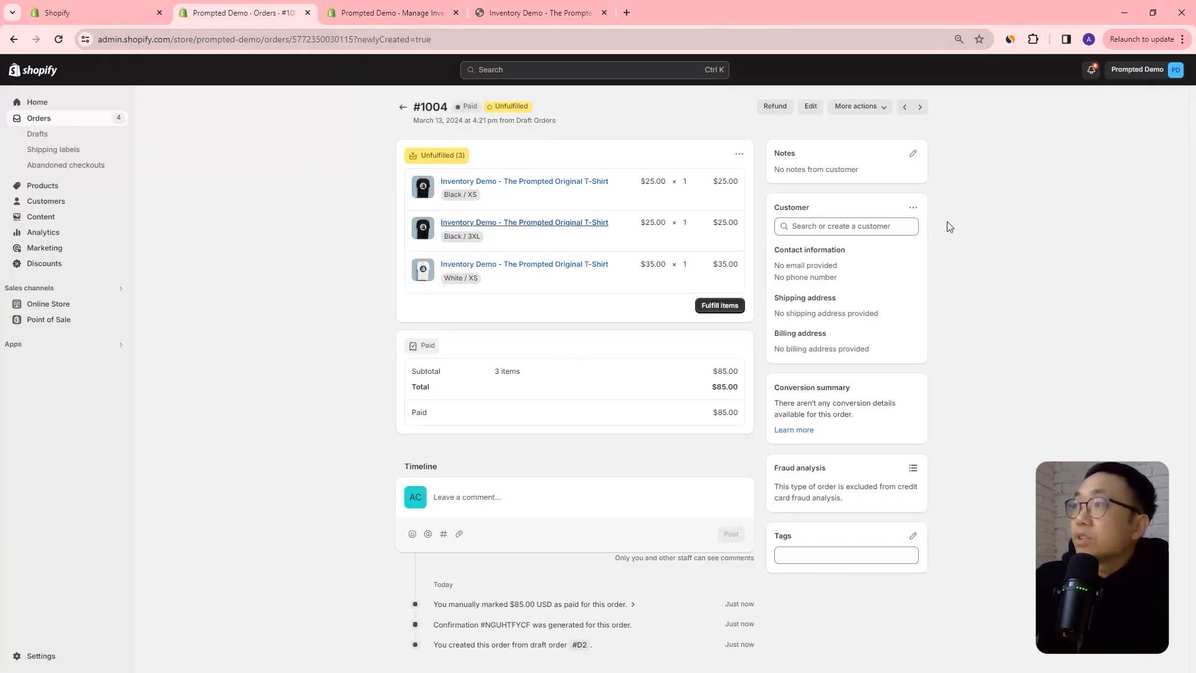
click(879, 109)
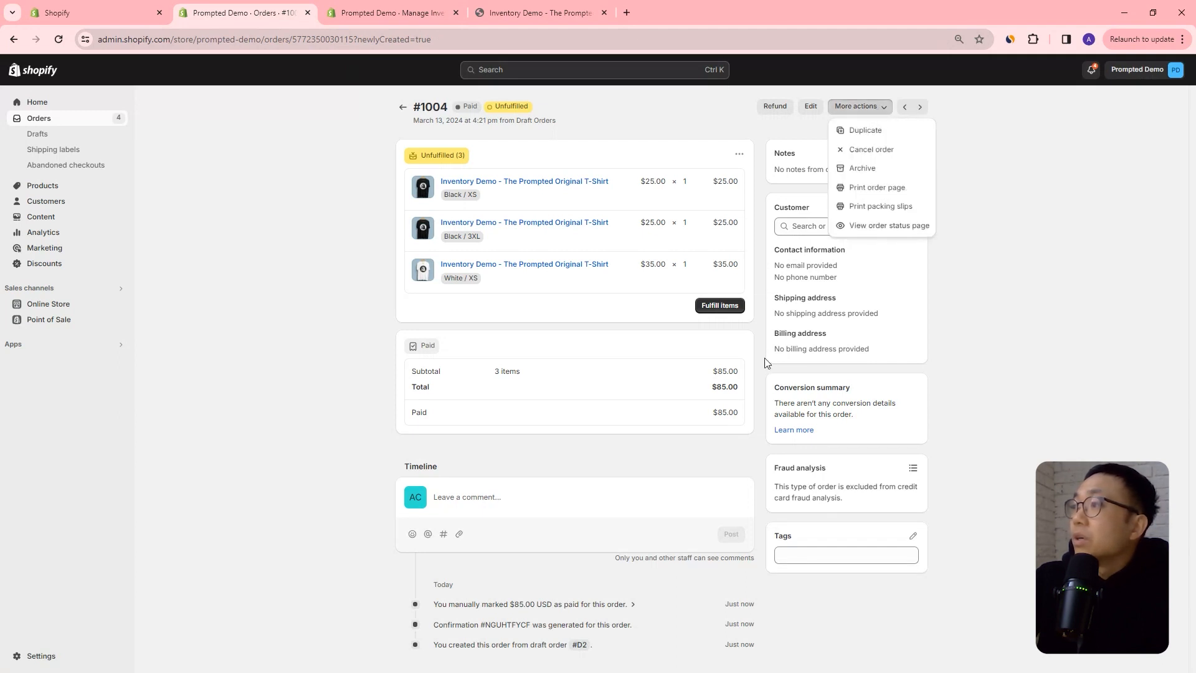
click(719, 305)
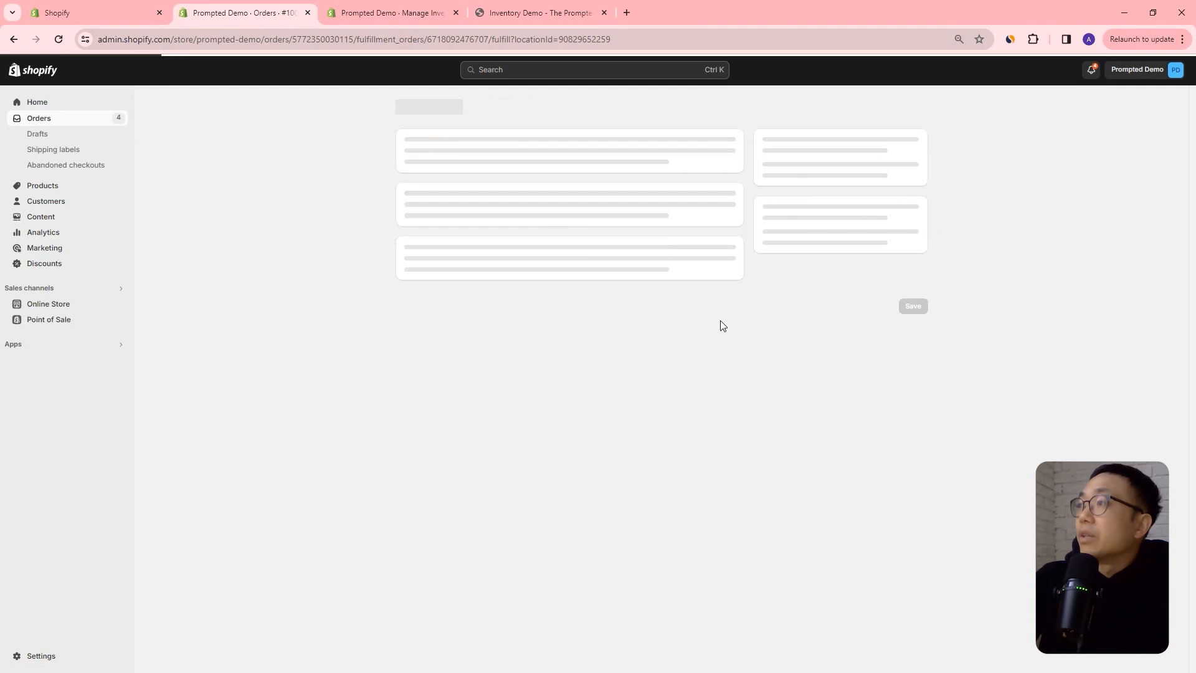
click(840, 272)
Reload the bulk editor and check how fulfillment affected the on-hand quantities of the ordered variants.
click(79, 11)
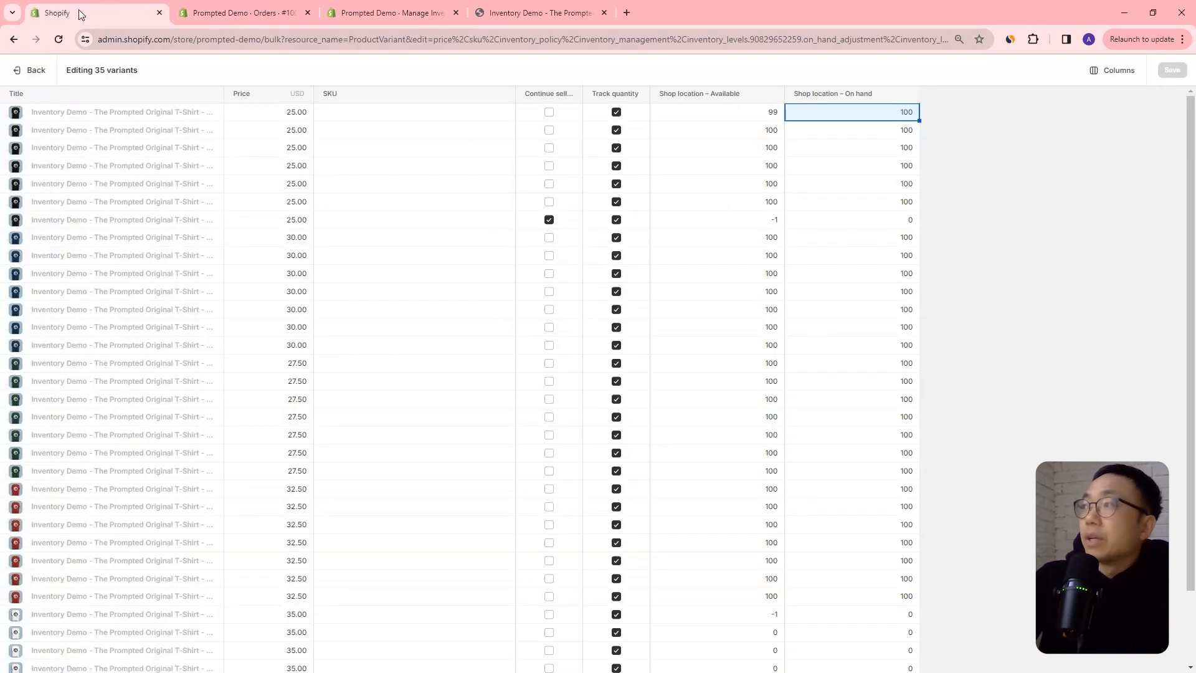
key(ctrl+r)
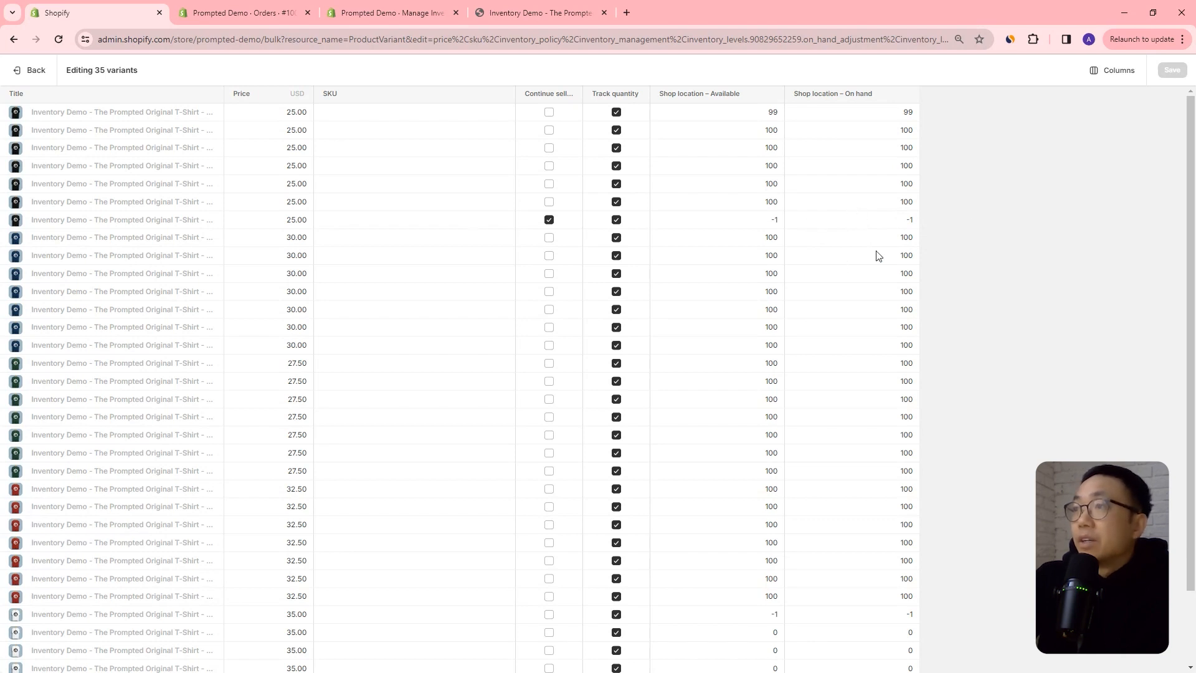
scroll(924, 374, down, 2)
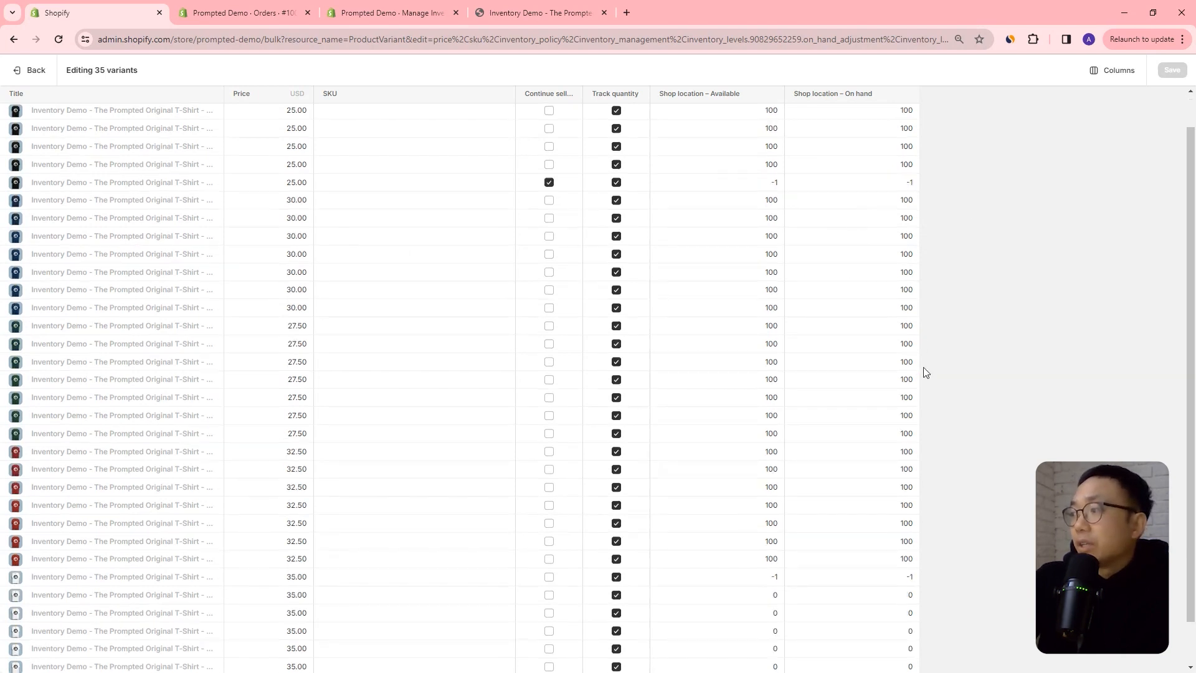
Turn off quantity tracking for the Black / XS and Black / S variants.
scroll(925, 405, up, 2)
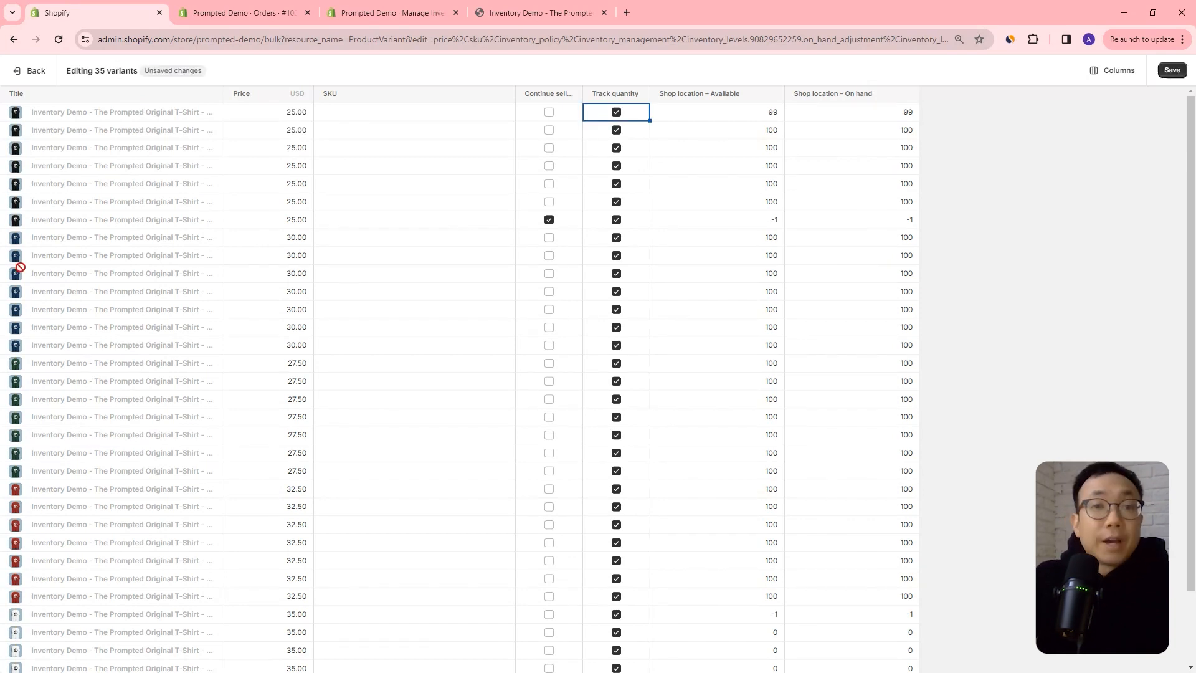
click(618, 115)
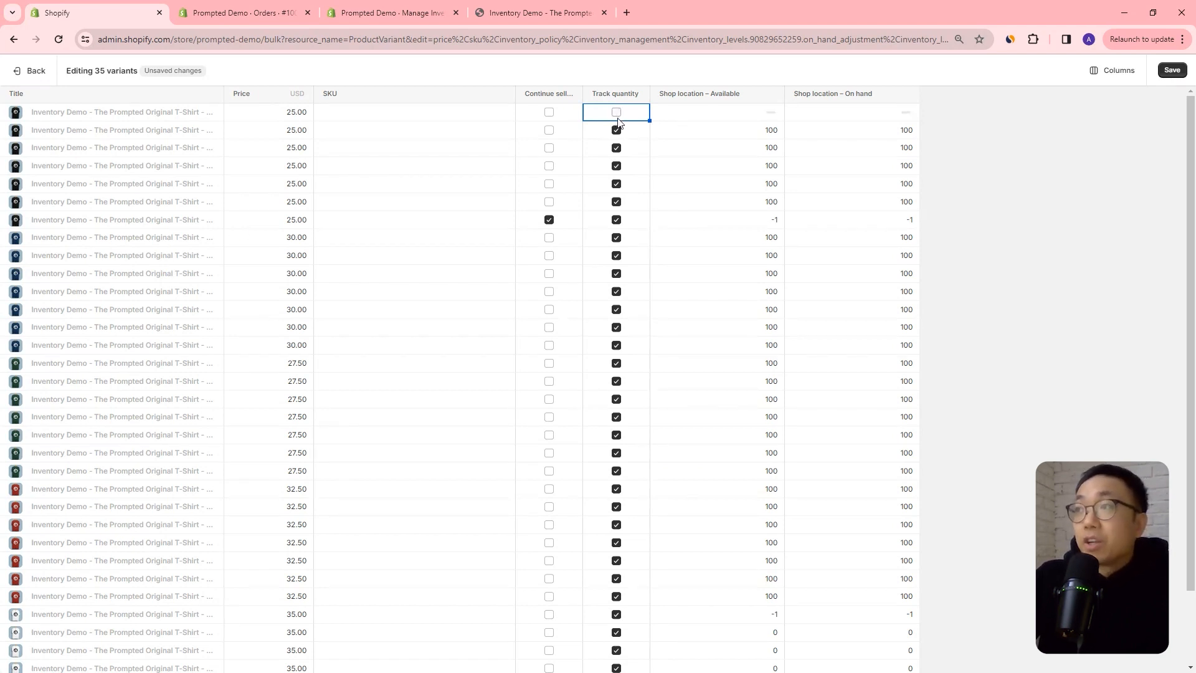
click(618, 132)
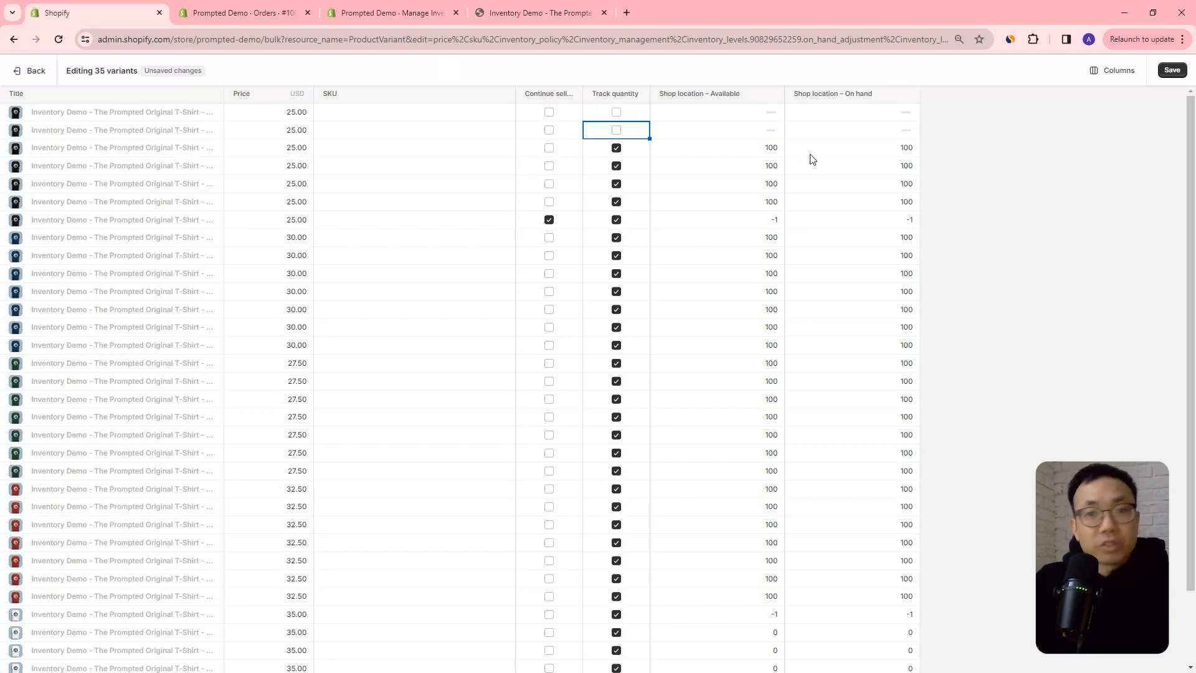
Turn quantity tracking back on for the Black / S and Black / XS variants, and set the Black / S on-hand quantity to 200.
click(617, 131)
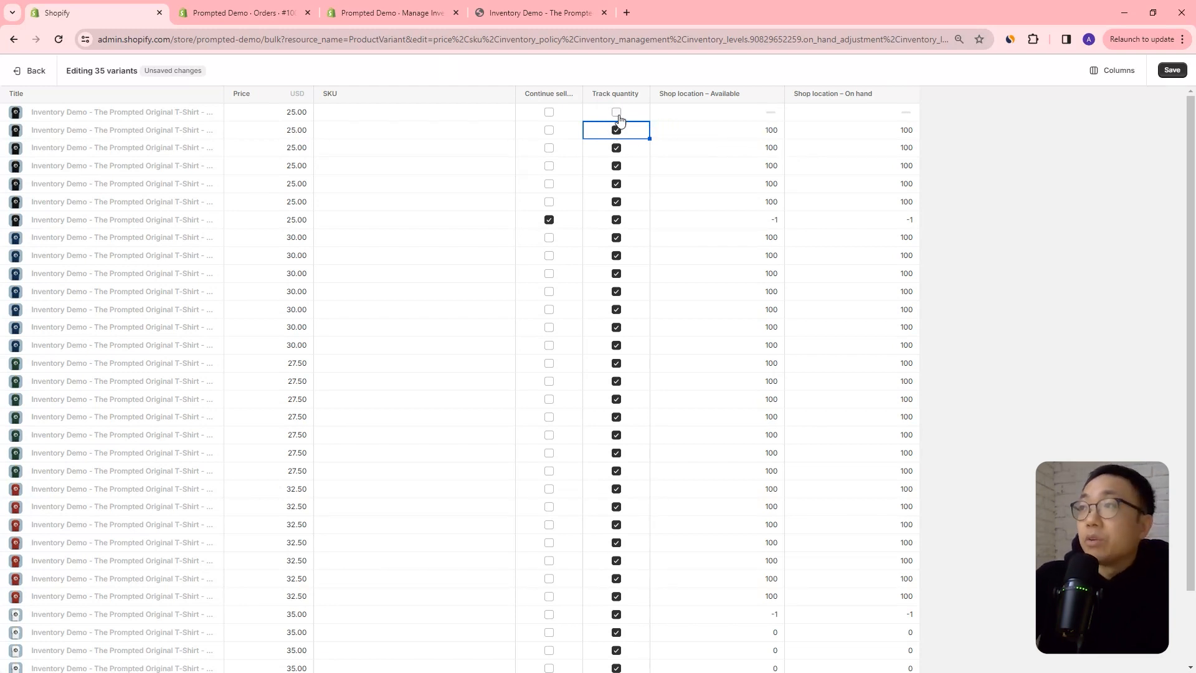
click(616, 112)
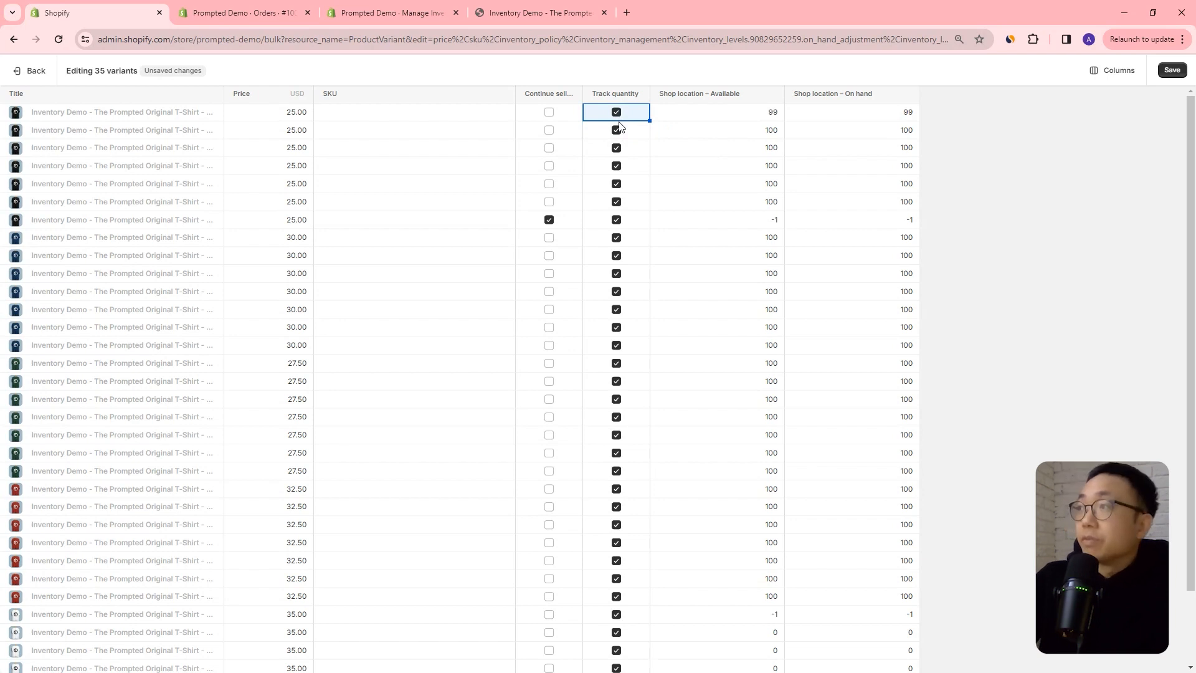
click(886, 155)
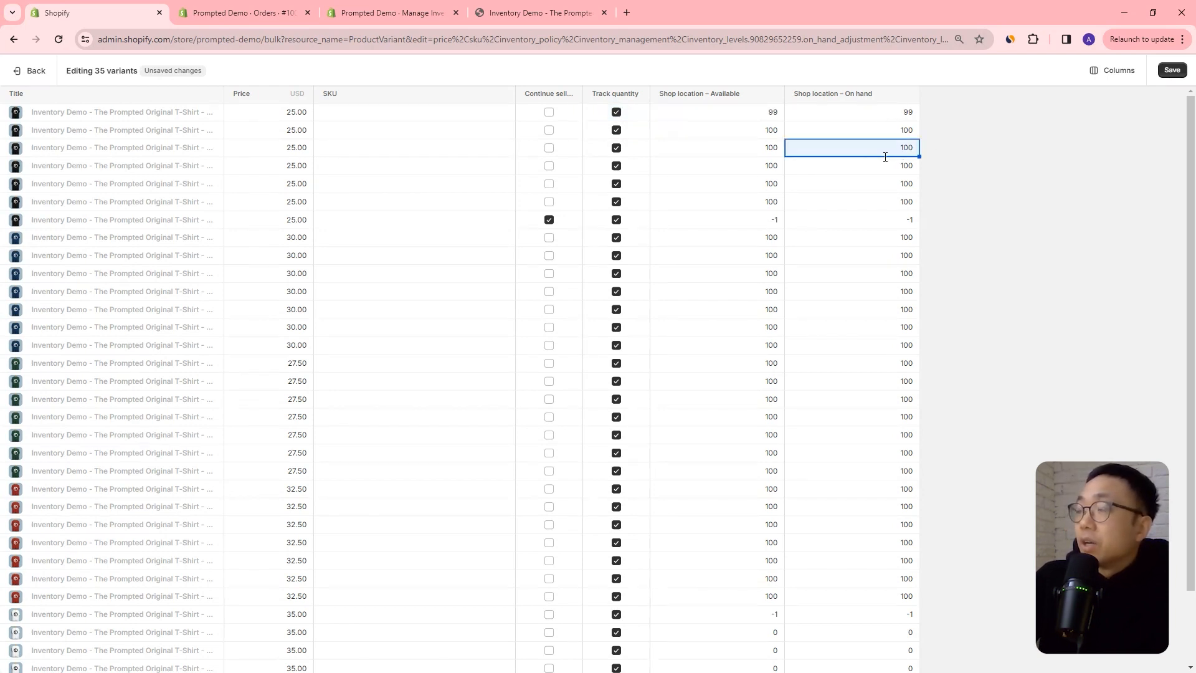
click(901, 135)
click(901, 165)
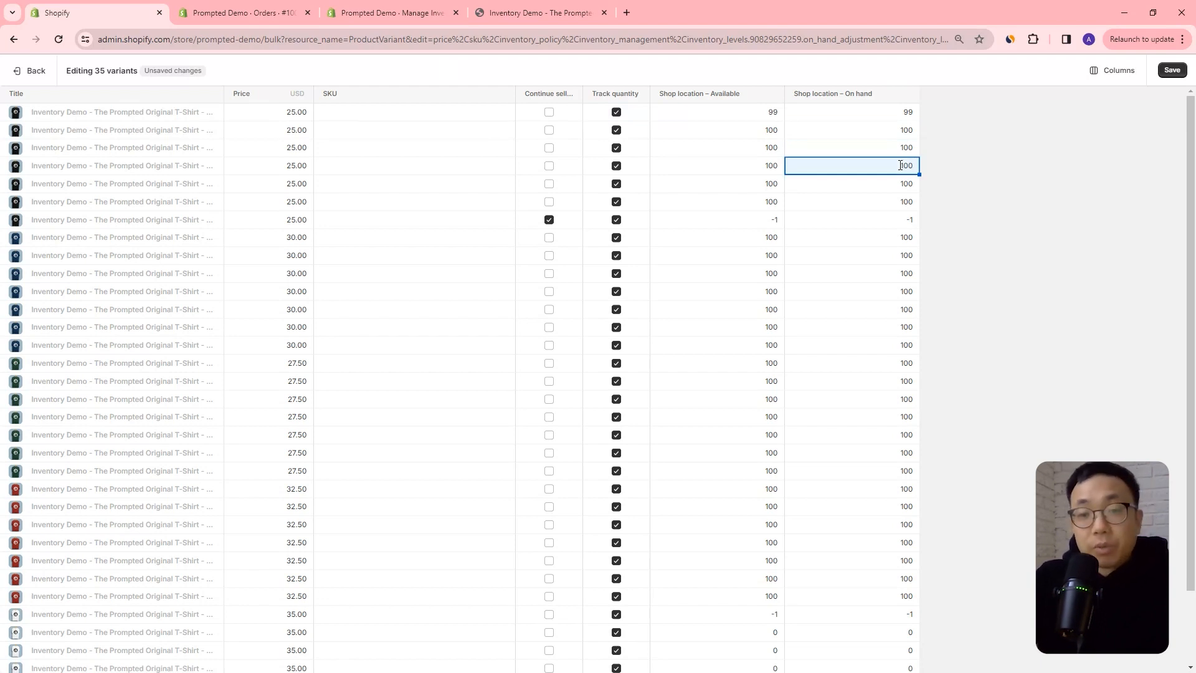
click(907, 130)
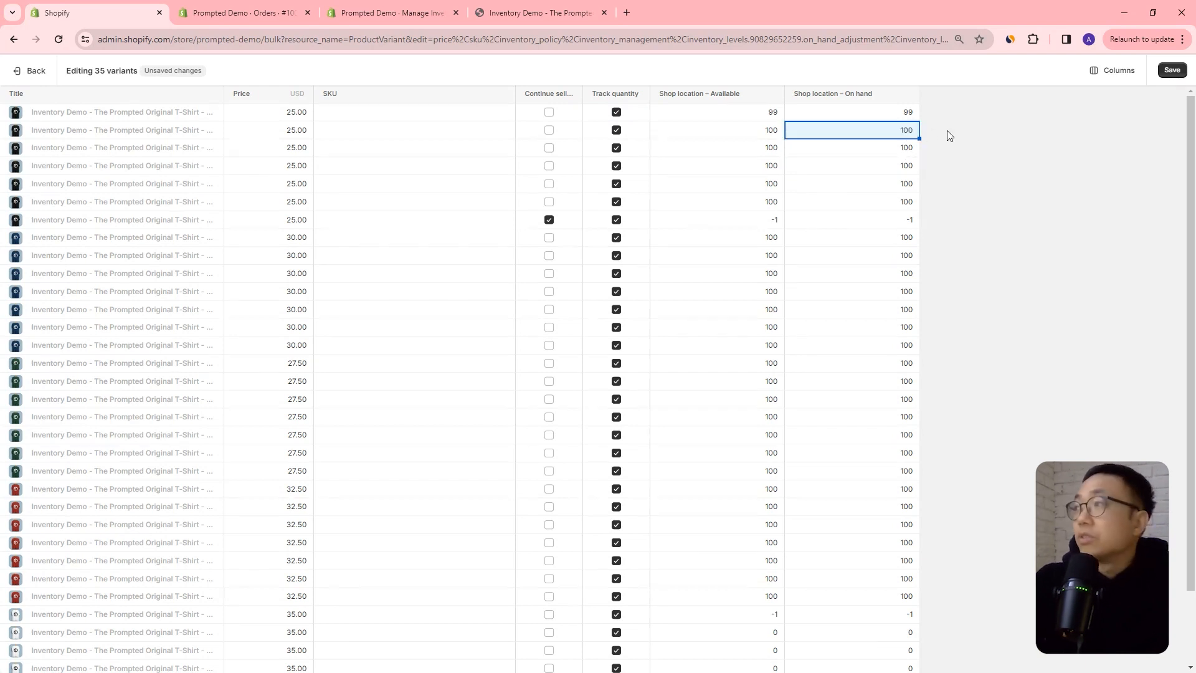
text(20)
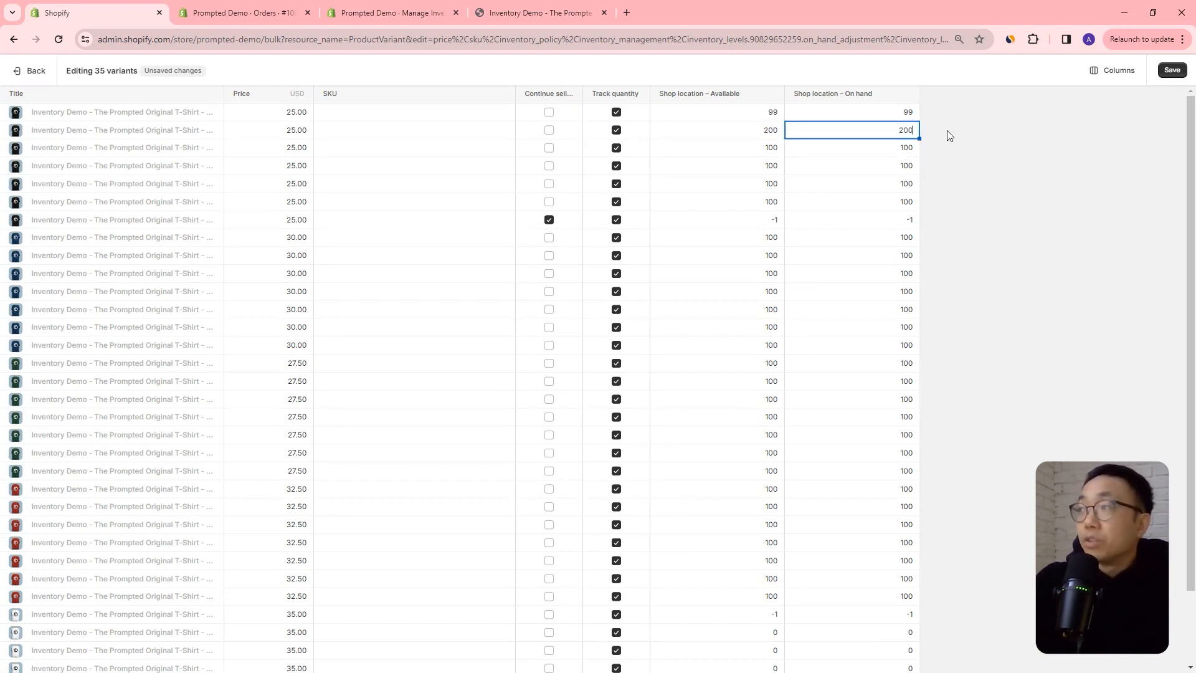
text(0)
key(Return)
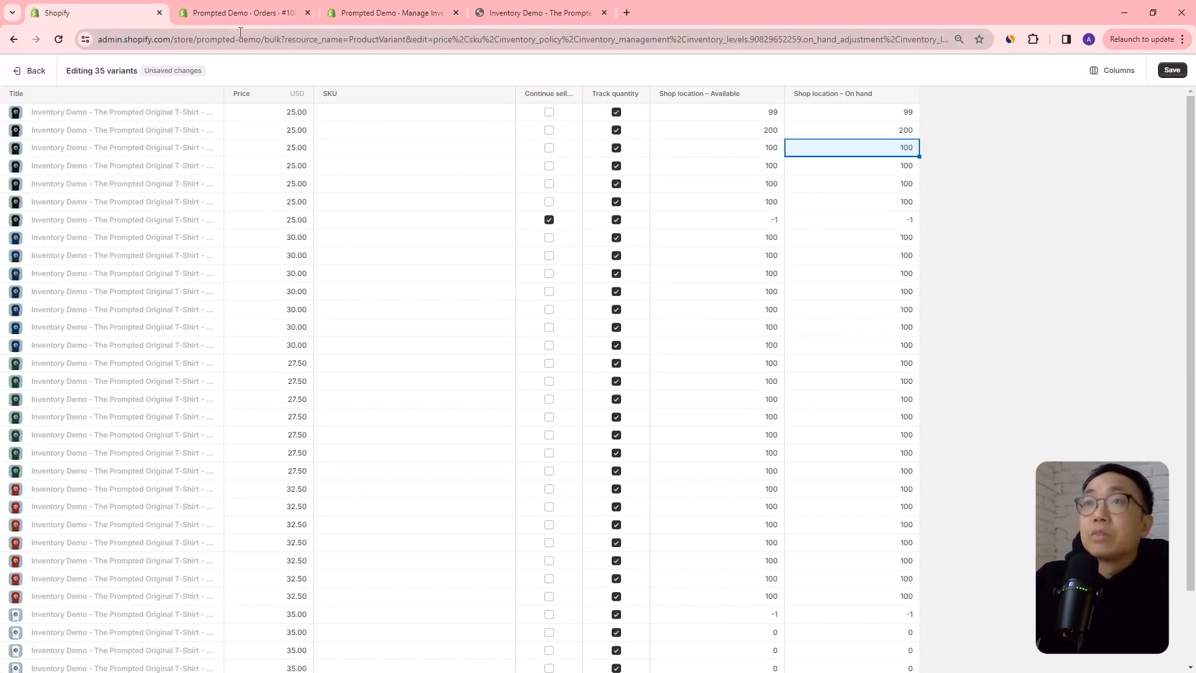
Switch to the store's inventory list, reload it, and check the variants' committed, available and on-hand quantities.
click(373, 16)
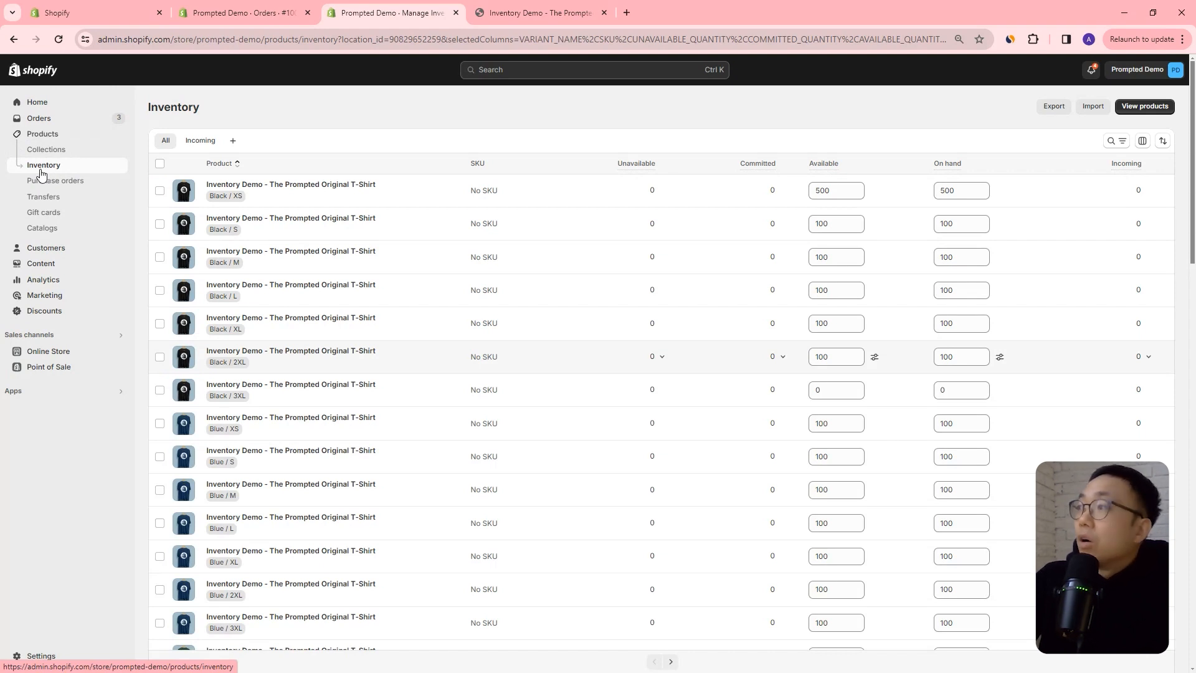
scroll(697, 241, down, 3)
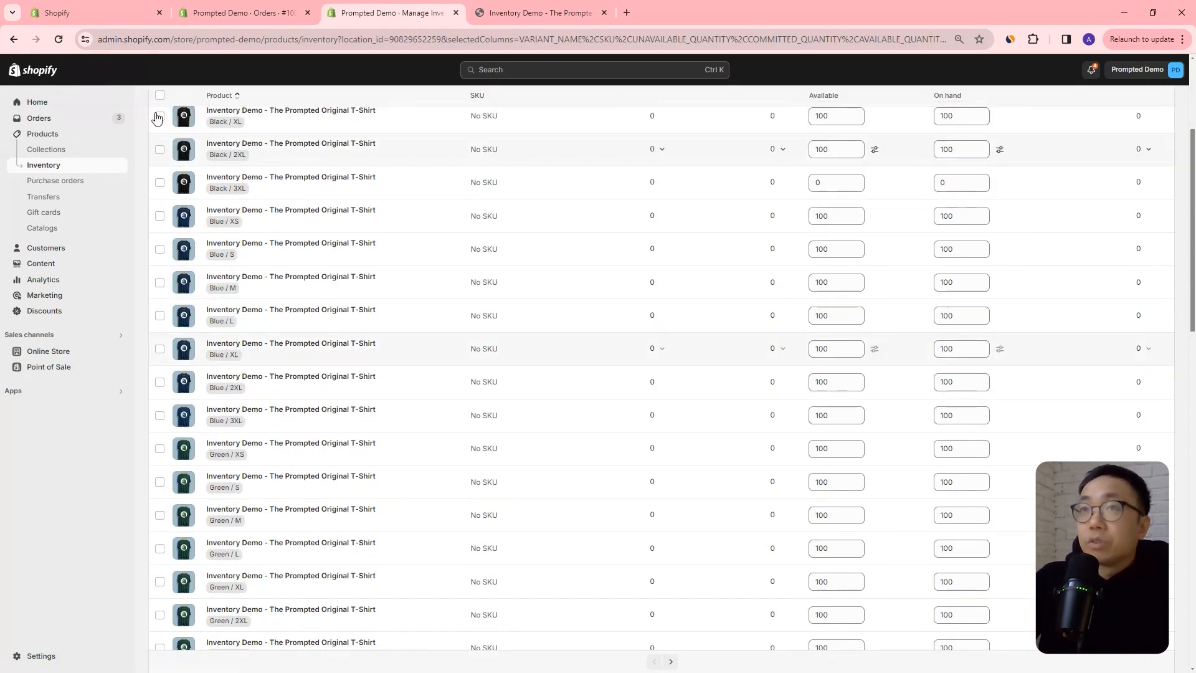
click(61, 39)
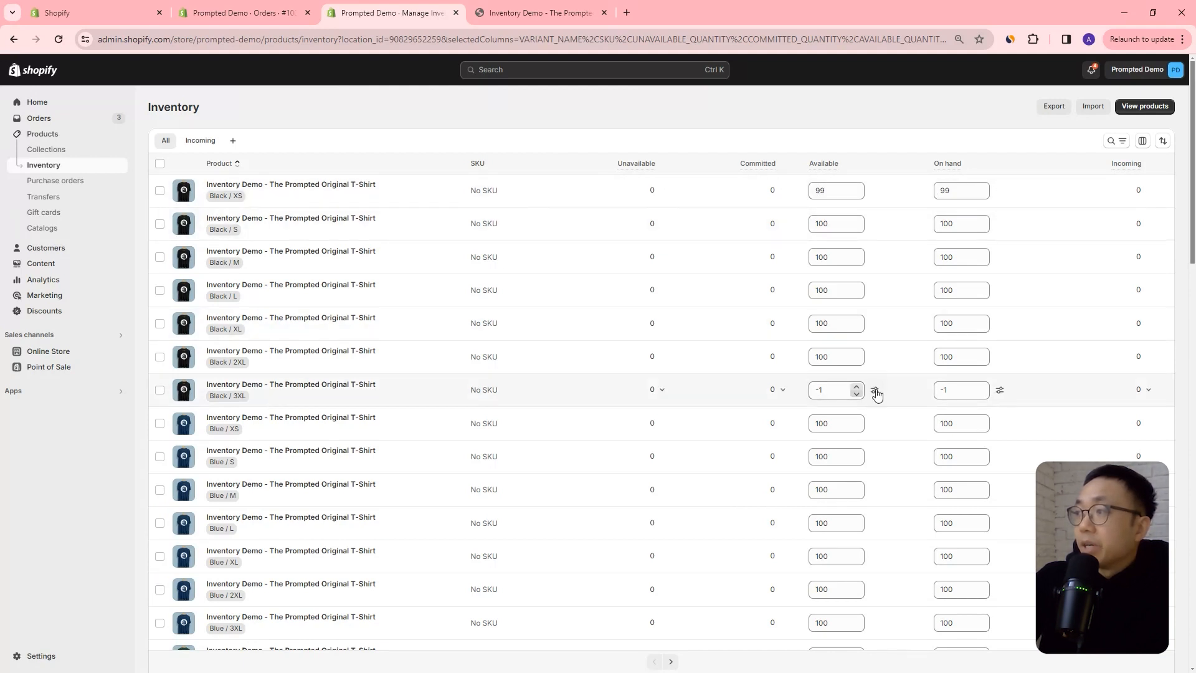
click(852, 325)
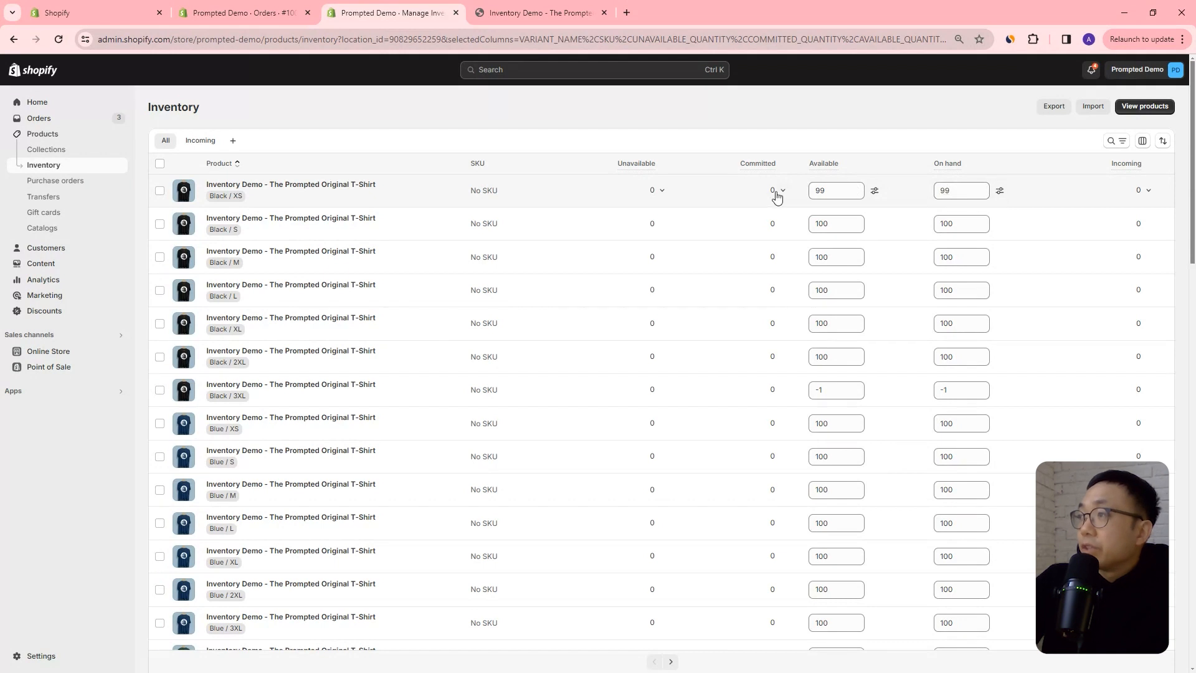
Return to the orders list, start a new order, and search its products for "inventory".
click(249, 13)
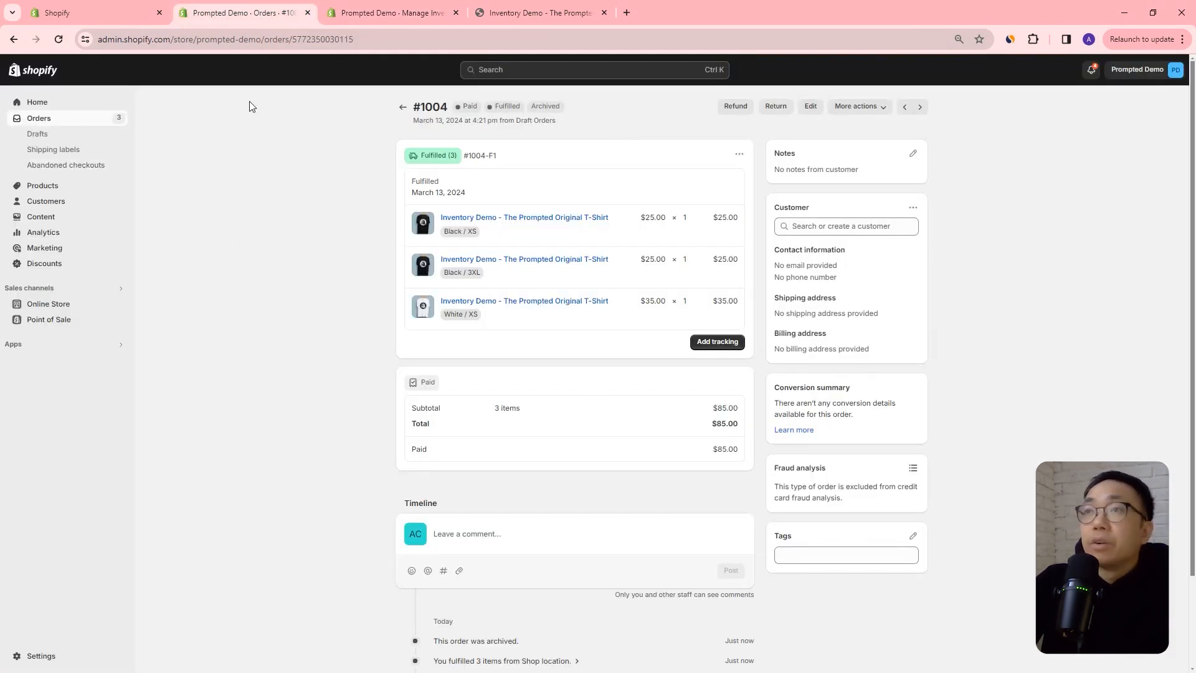
click(401, 108)
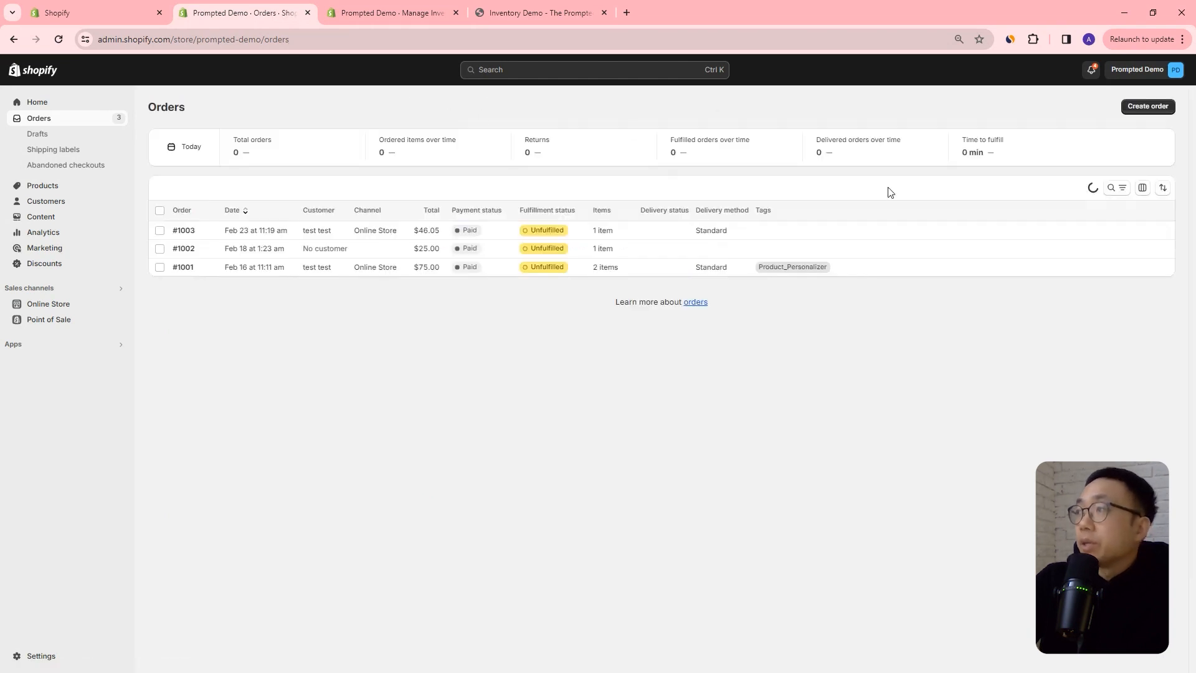
click(1148, 106)
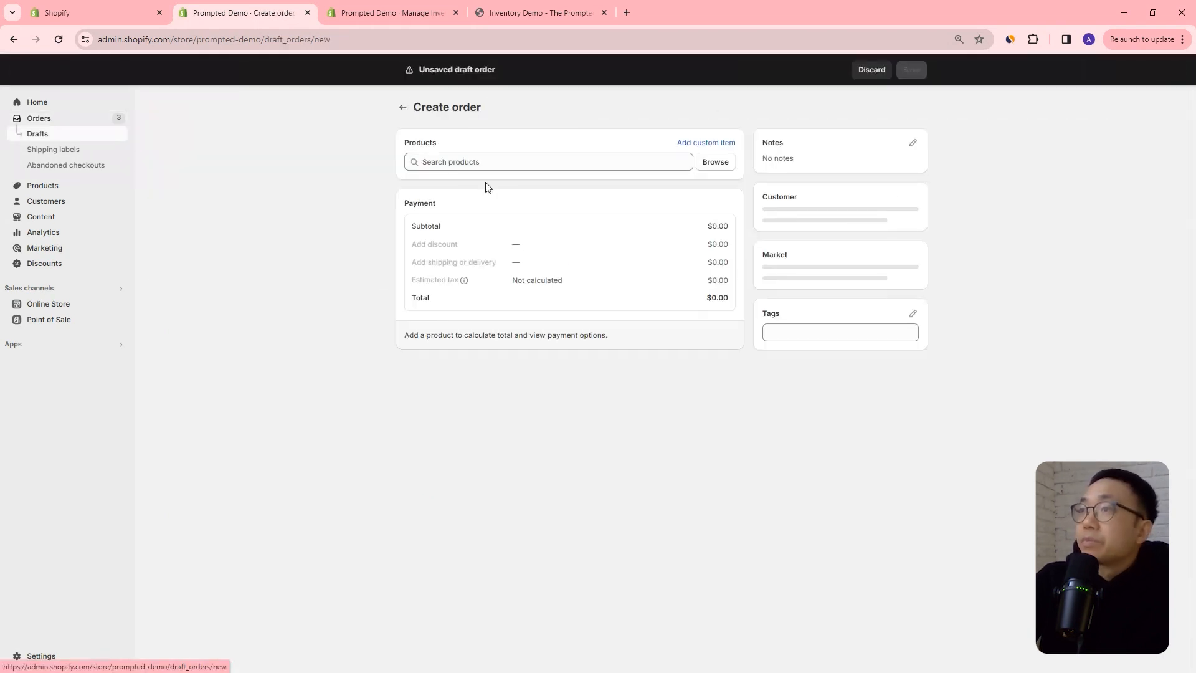
click(465, 163)
text(inventory)
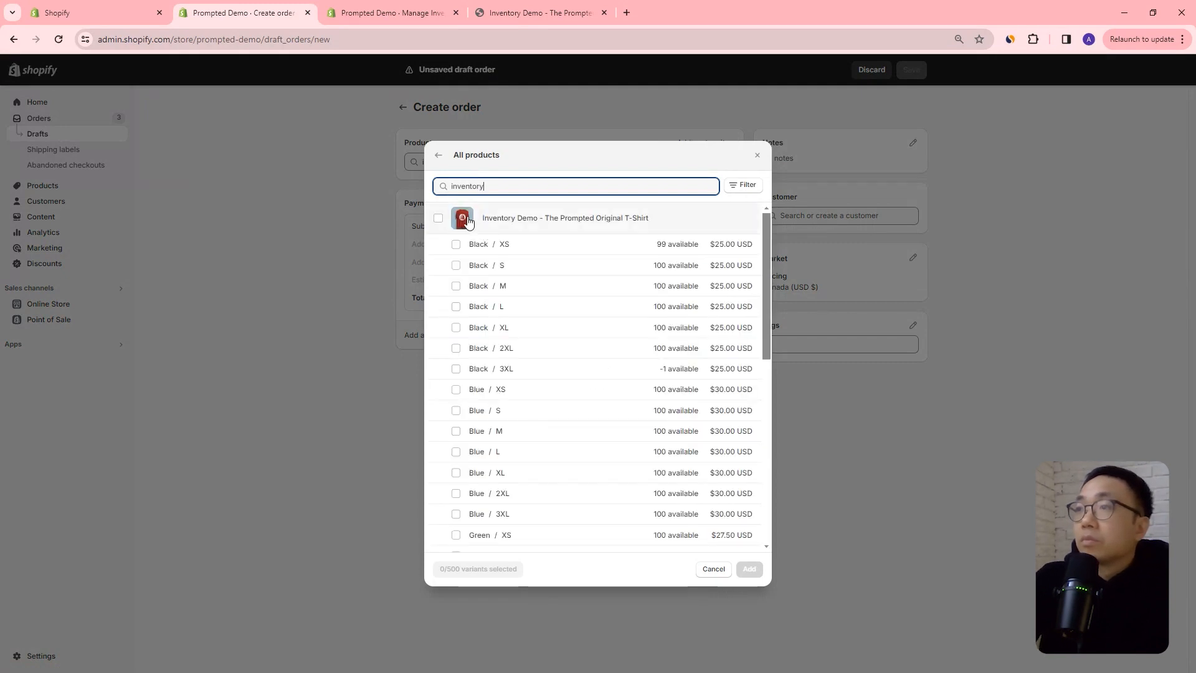
Select the Black / XS, Black / 3XL and White / XS variants of the Inventory Demo T-shirt for the order.
click(456, 245)
click(456, 369)
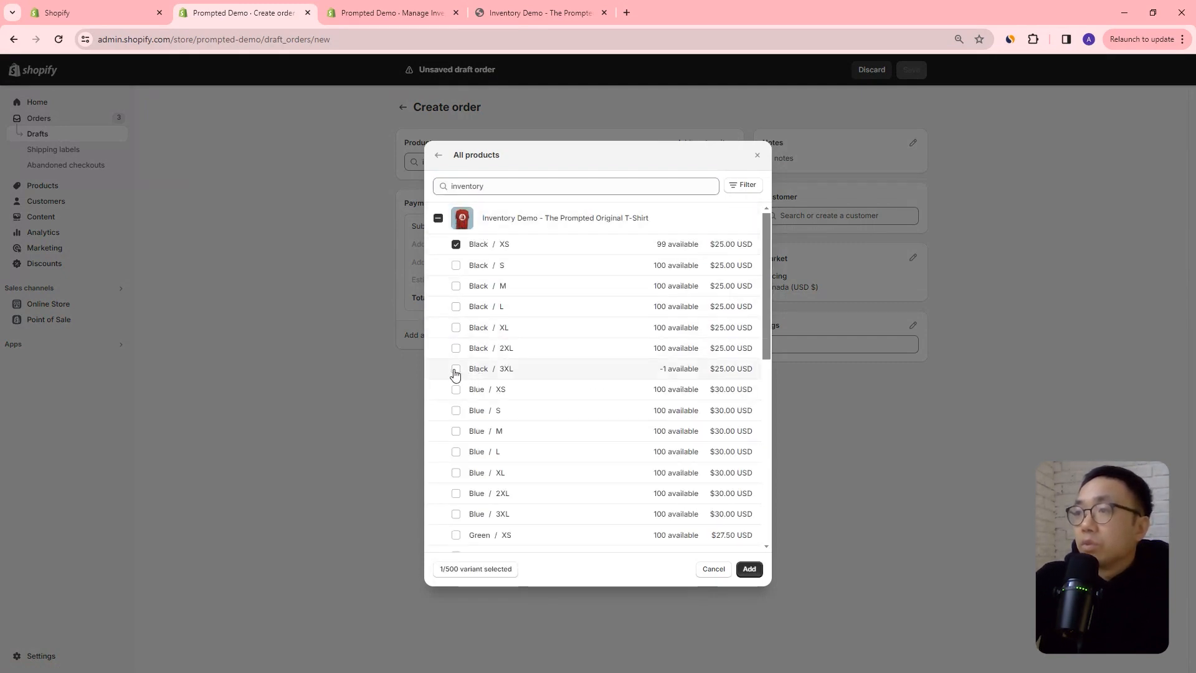
scroll(514, 396, down, 3)
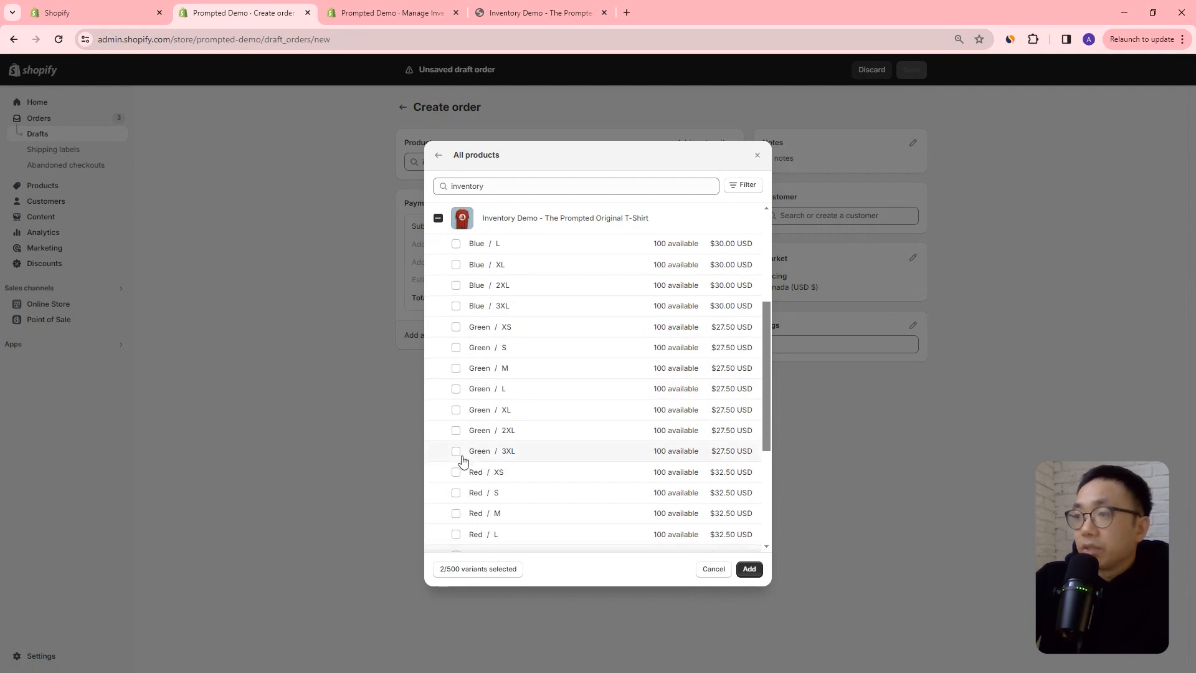
scroll(457, 497, down, 2)
click(456, 493)
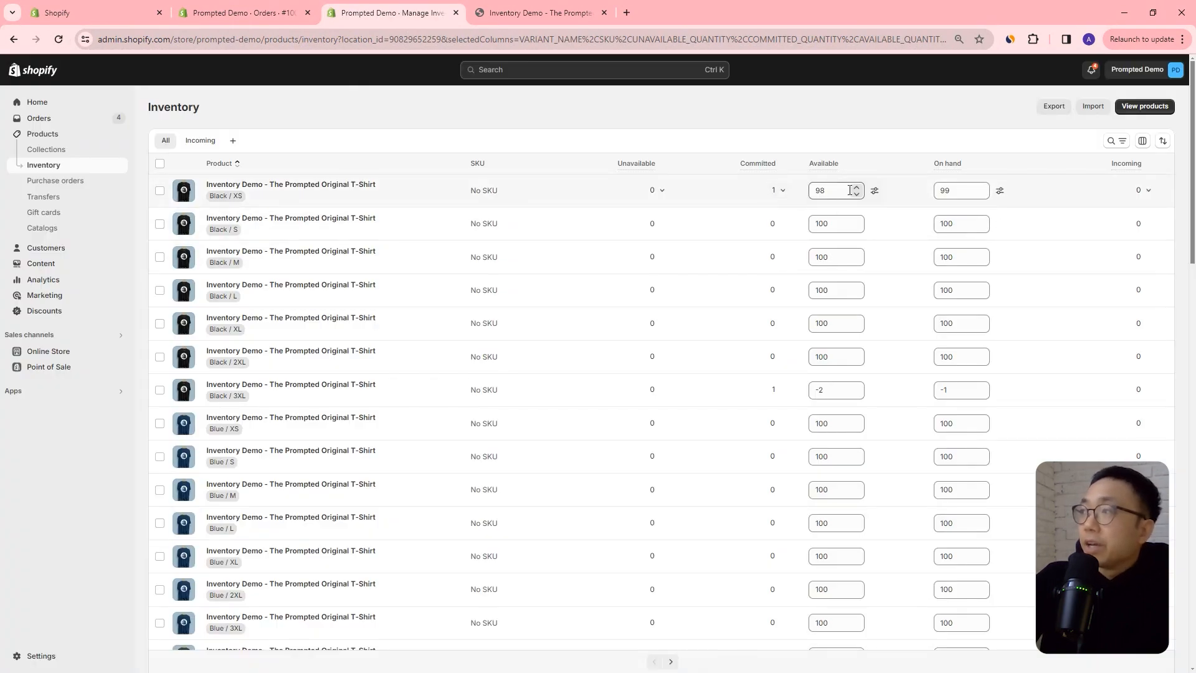
In the inventory list, compare the committed, available and on-hand quantities of the ordered Black / XS, Black / 3XL and White / XS variants.
double_click(831, 191)
click(822, 191)
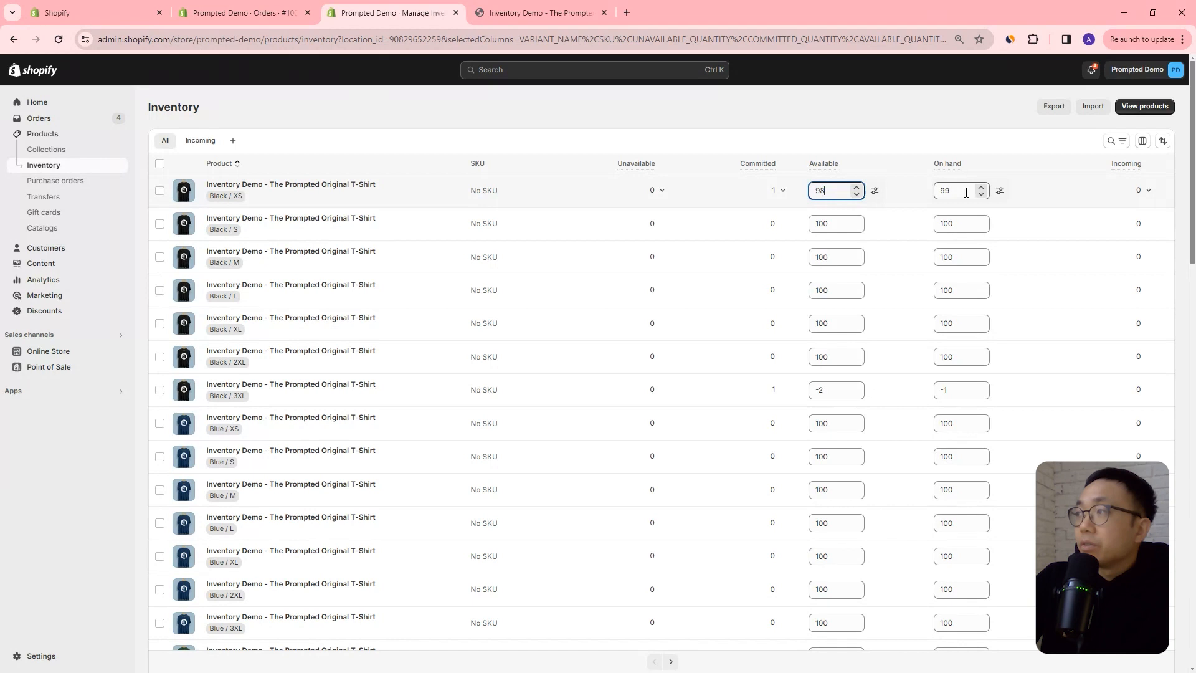
double_click(950, 191)
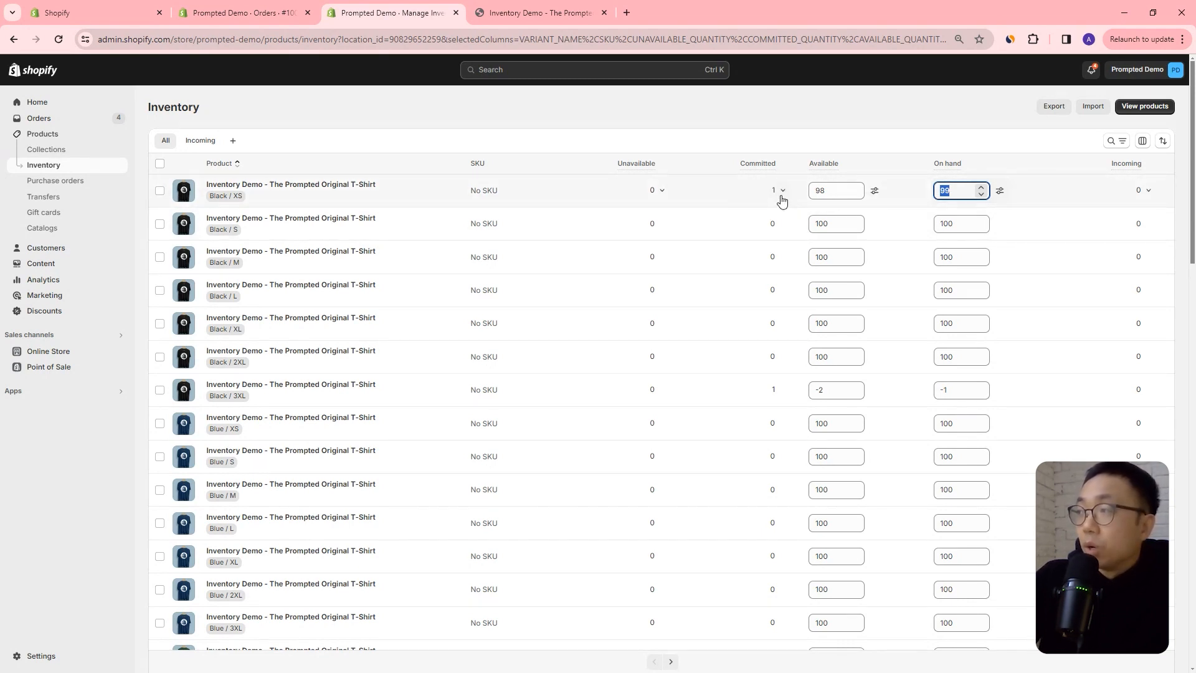
click(965, 192)
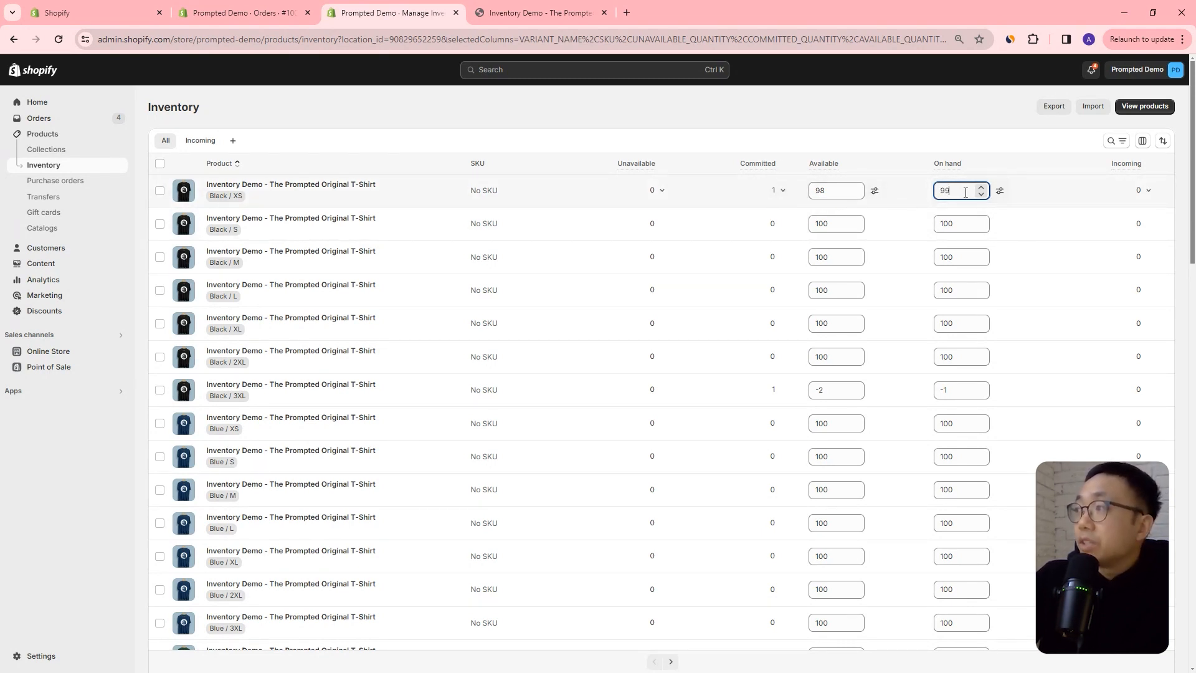
drag(955, 193, 941, 191)
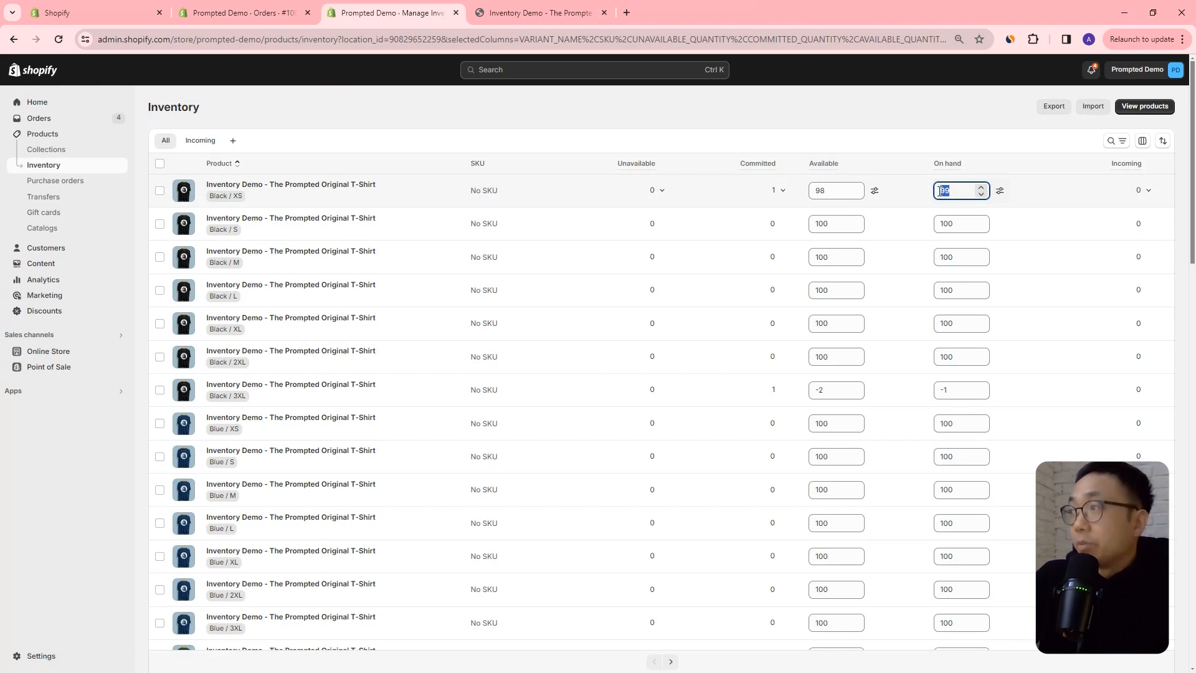
click(829, 190)
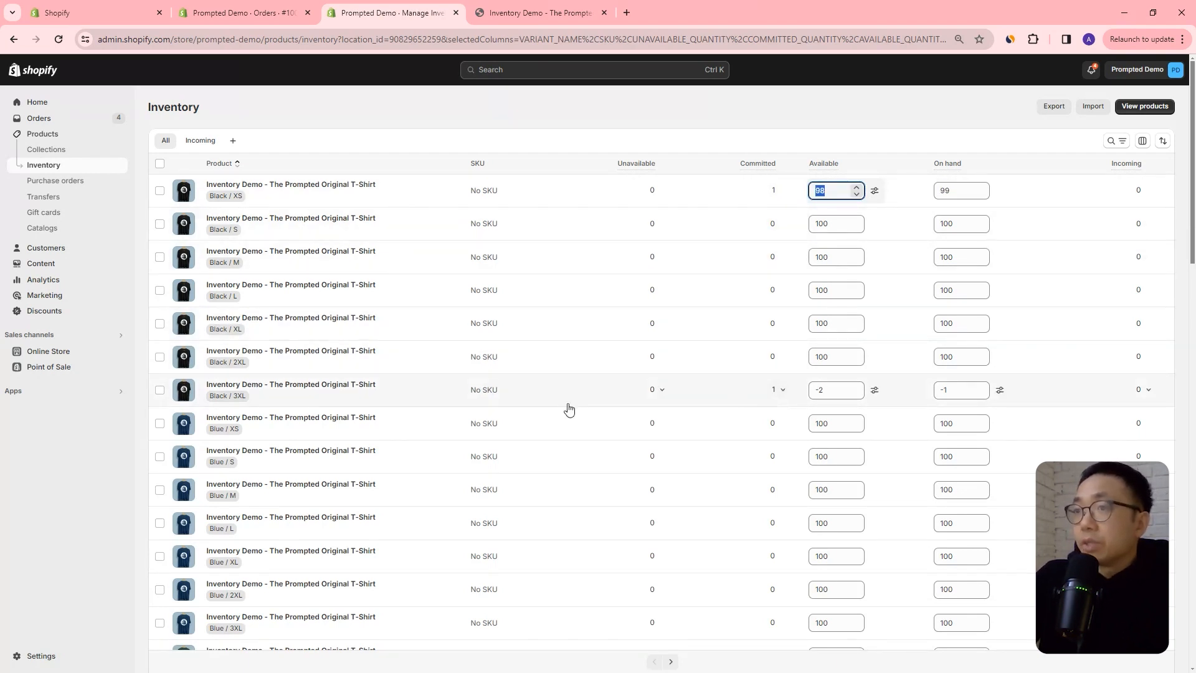
scroll(788, 392, down, 4)
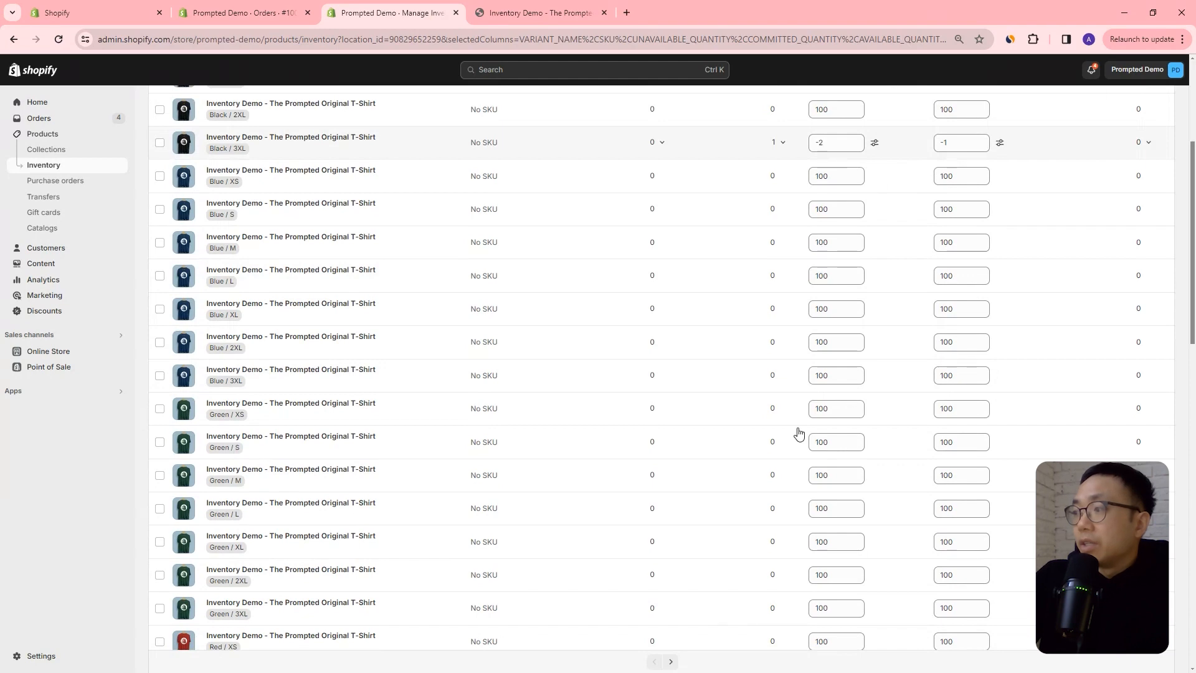
scroll(799, 432, down, 6)
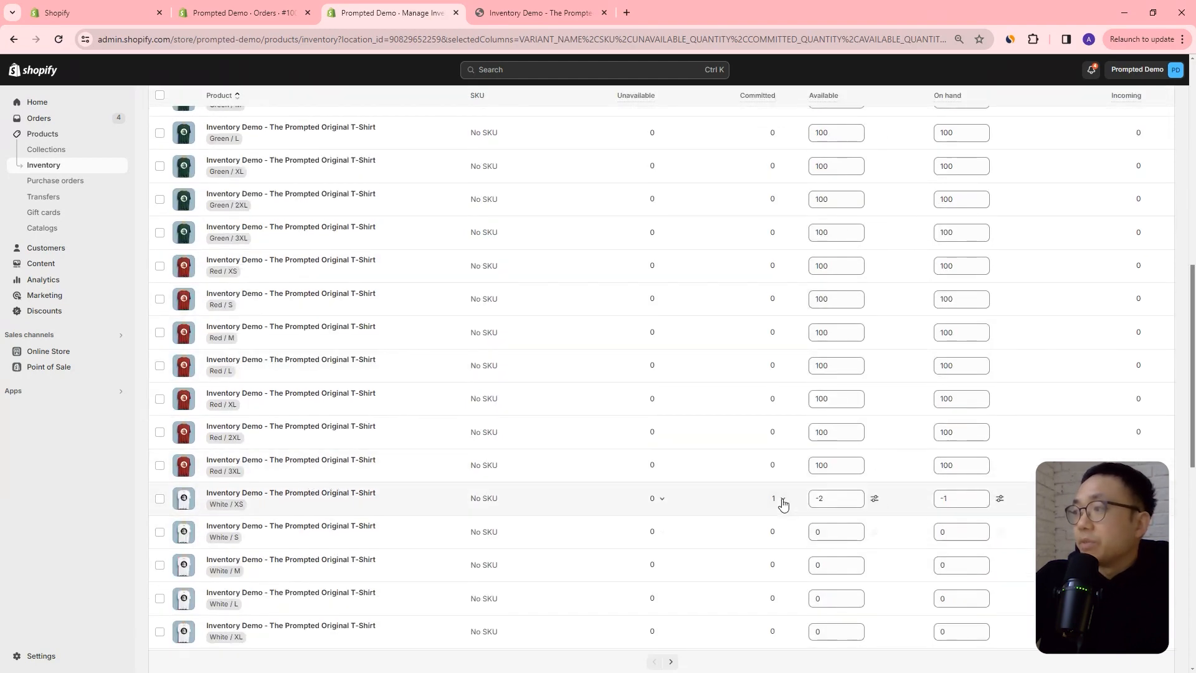
scroll(839, 340, up, 9)
scroll(839, 340, up, 1)
Open the unavailable inventory breakdown for the Black / XS variant and review its categories, including Safety stock and Other.
mouse_move(639, 169)
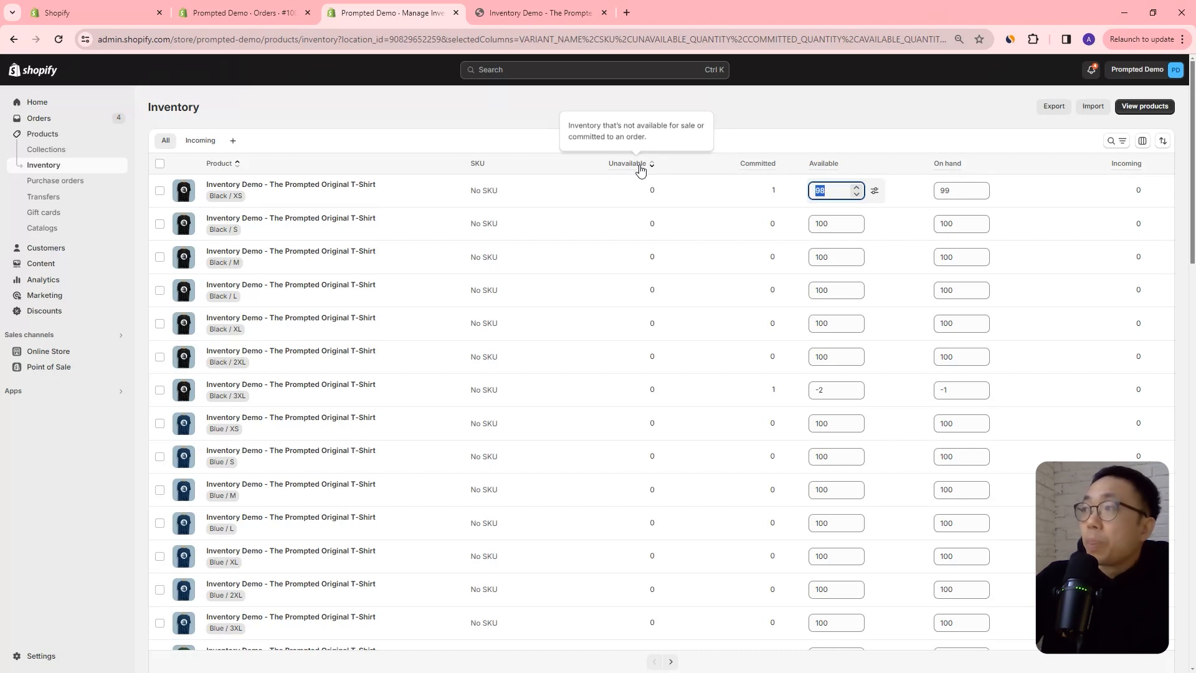
click(660, 194)
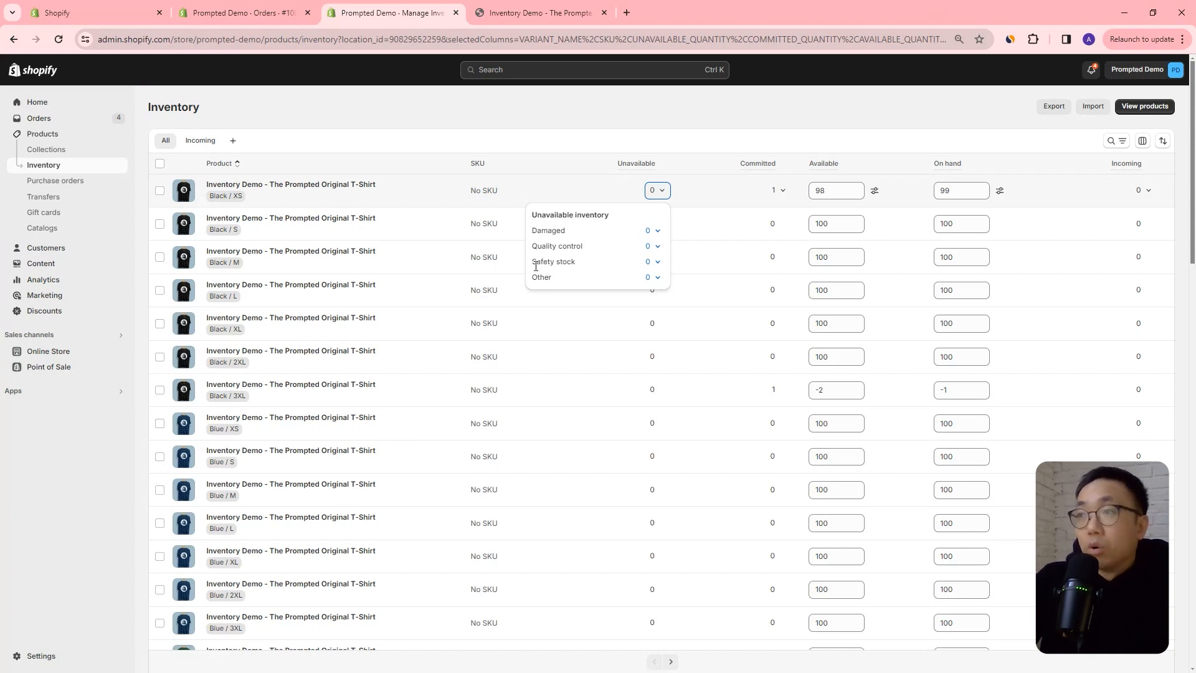
drag(534, 262, 574, 262)
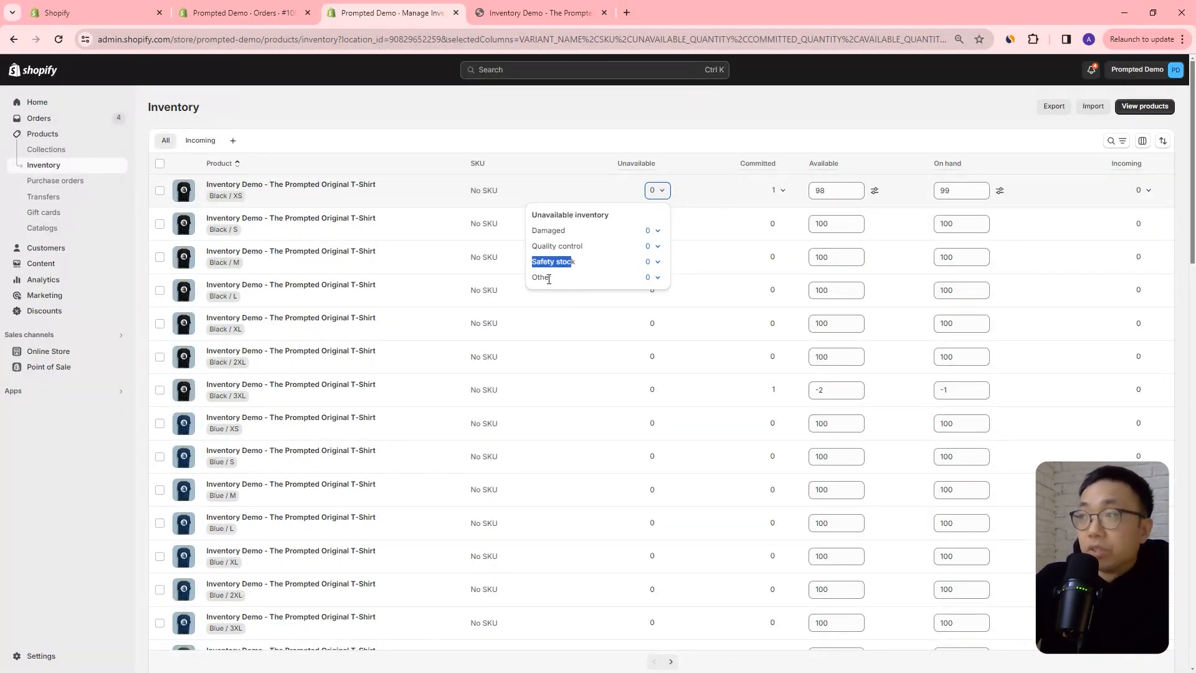
click(548, 279)
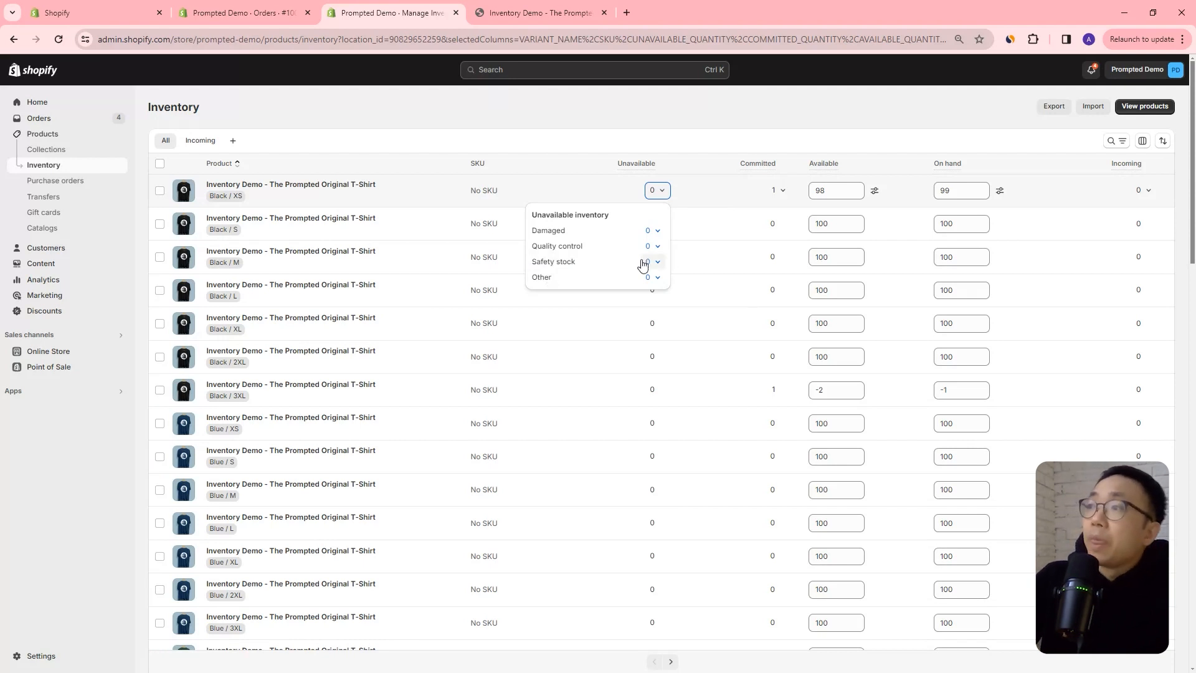
Add 5 damaged units to the Black / XS variant's unavailable inventory and save the change.
click(657, 233)
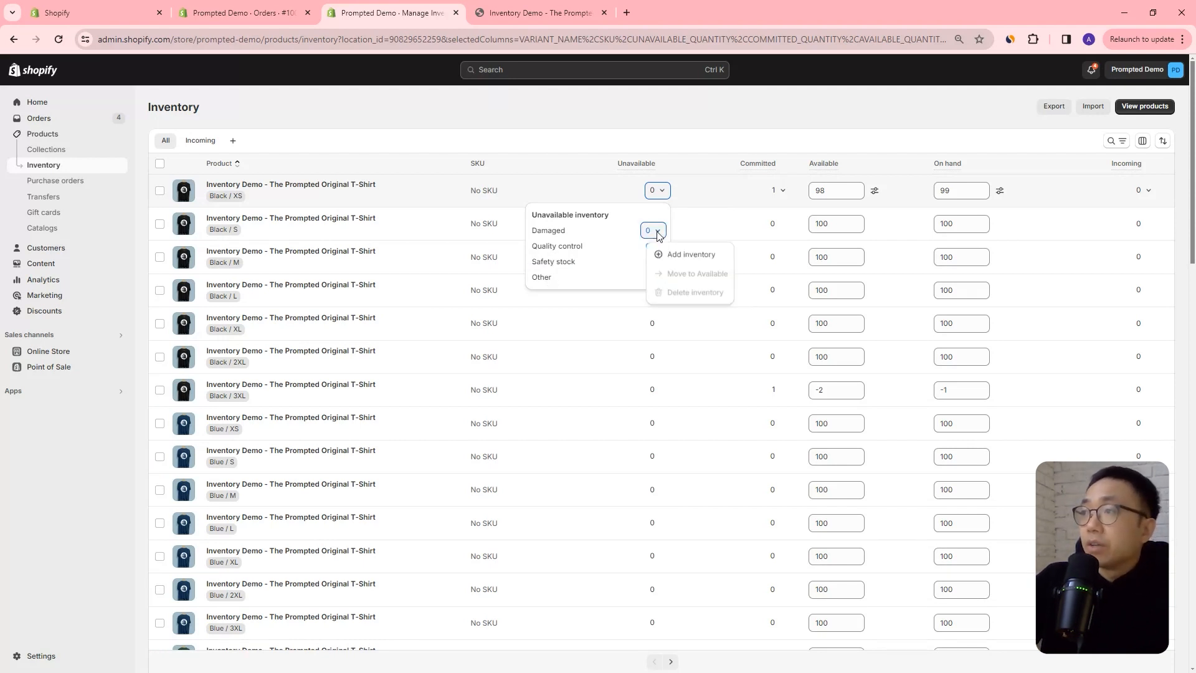
click(670, 254)
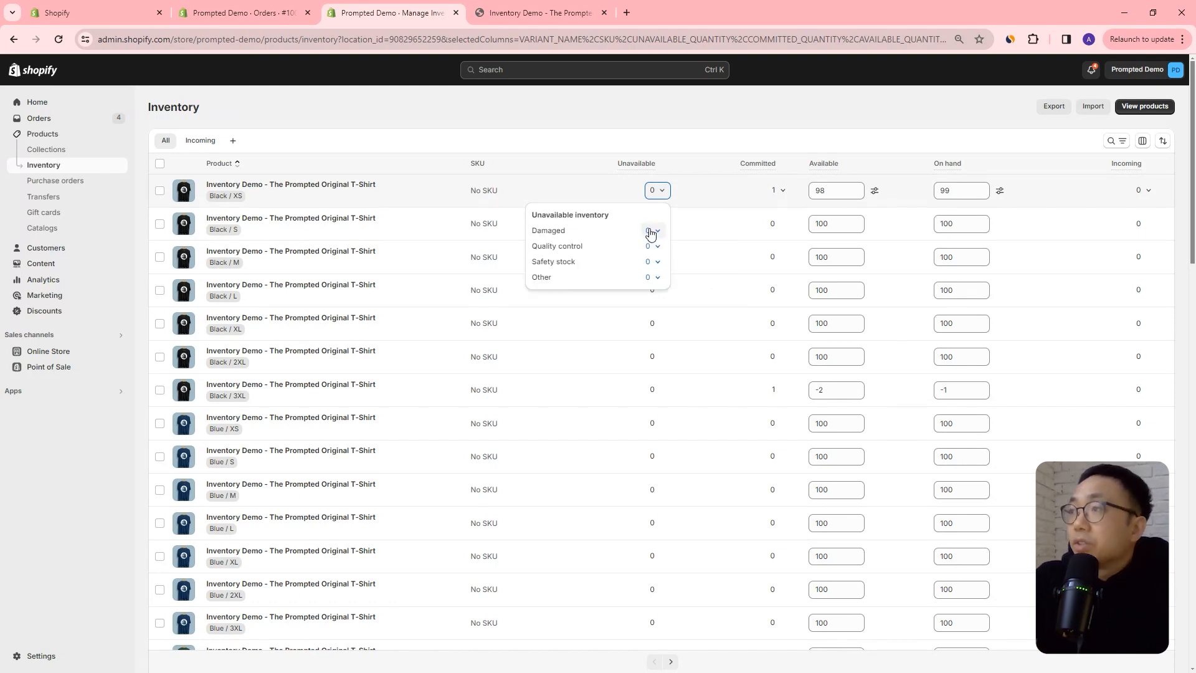
click(654, 233)
click(669, 256)
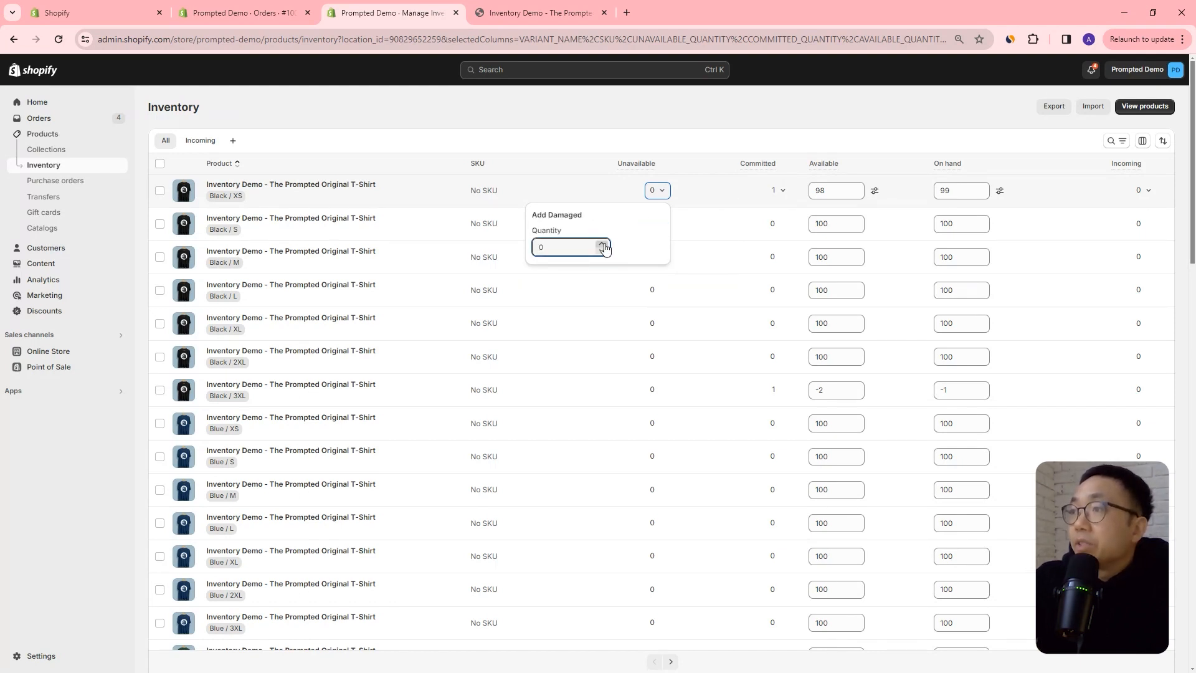
text(4)
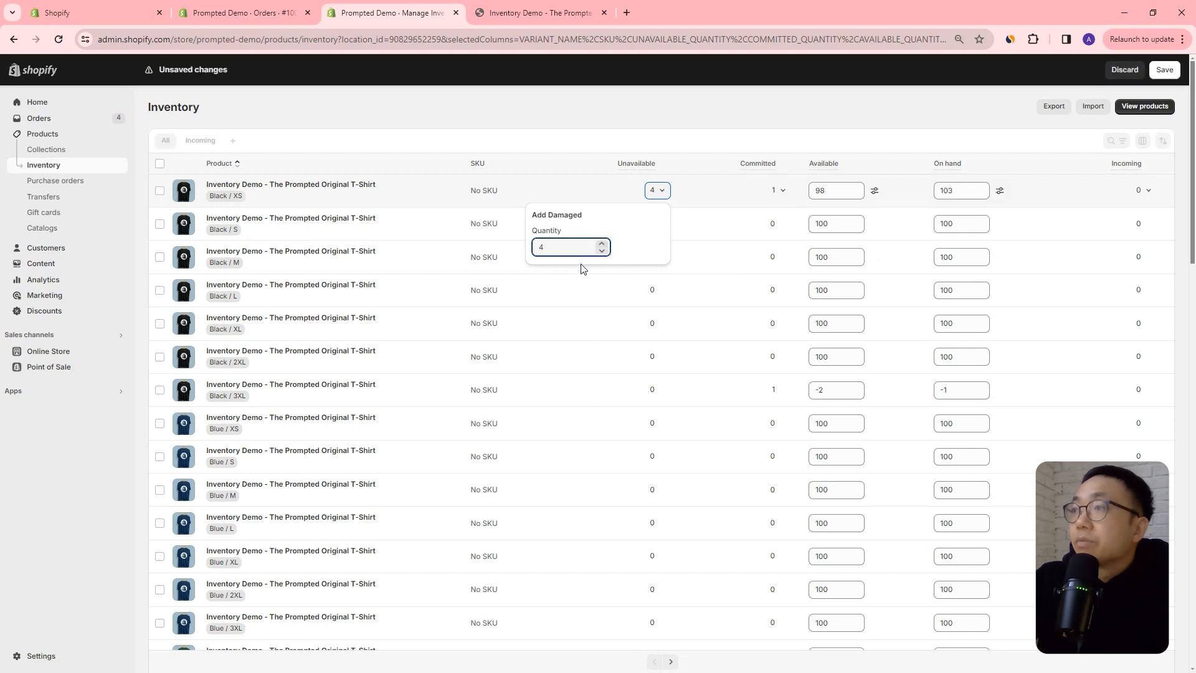
click(601, 244)
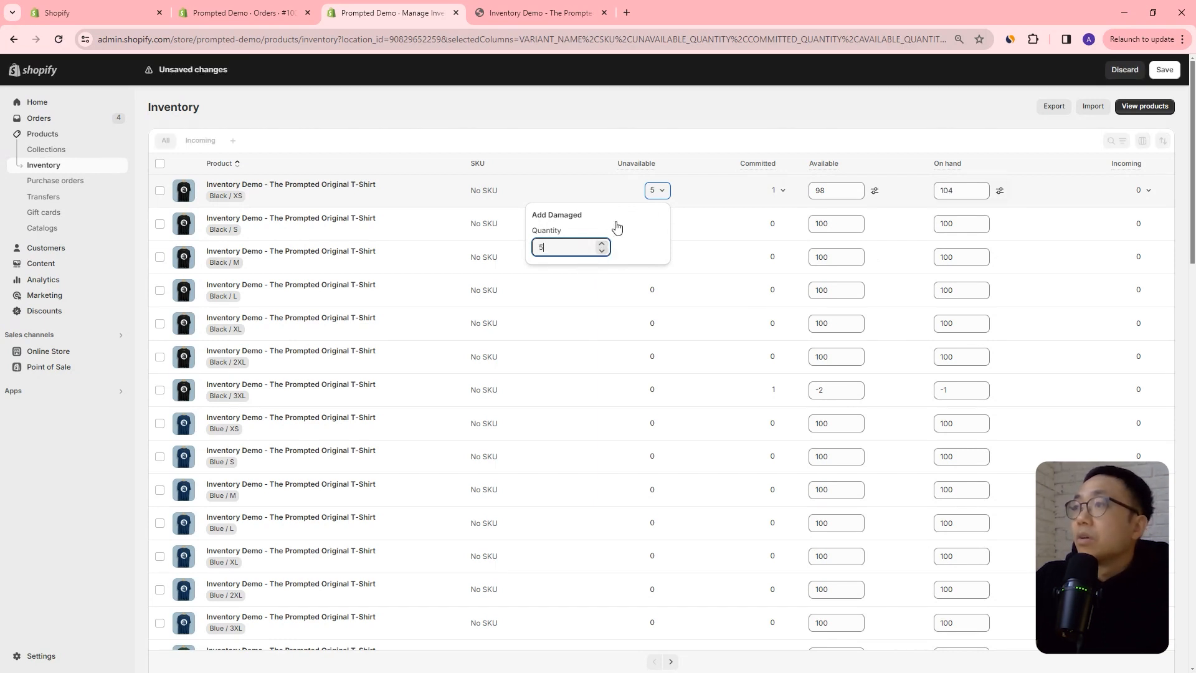
key(Return)
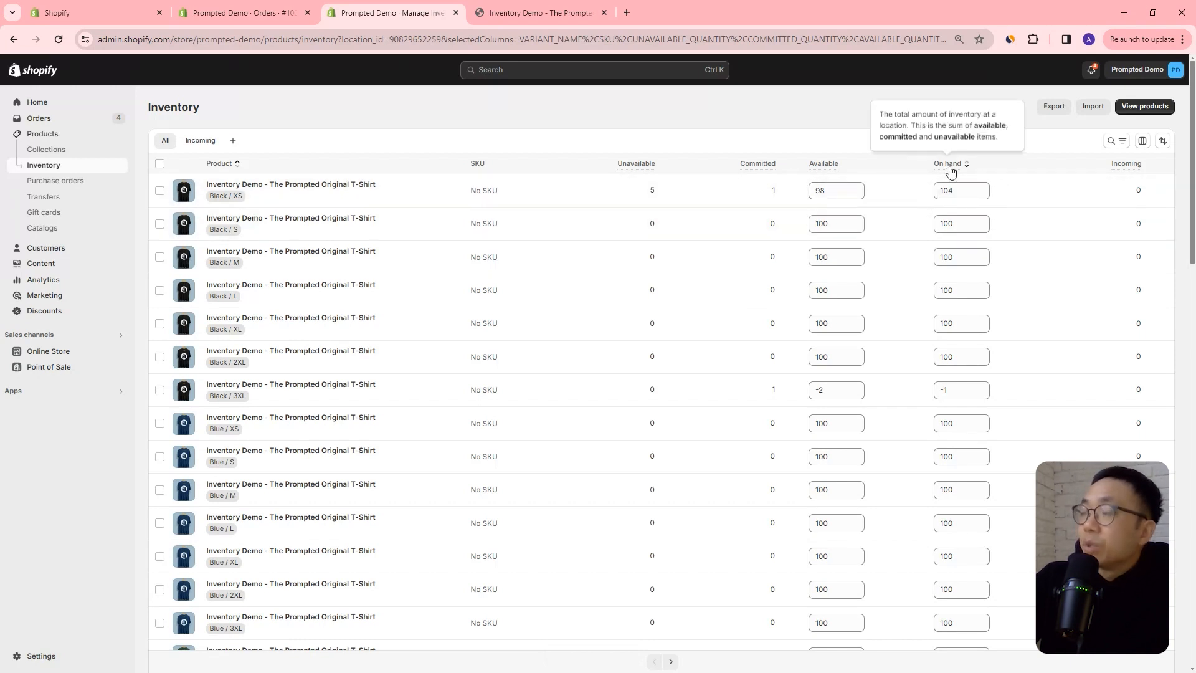
Compare the Black / XS variant's on-hand, committed and available quantities and review its unavailable inventory breakdown.
click(945, 191)
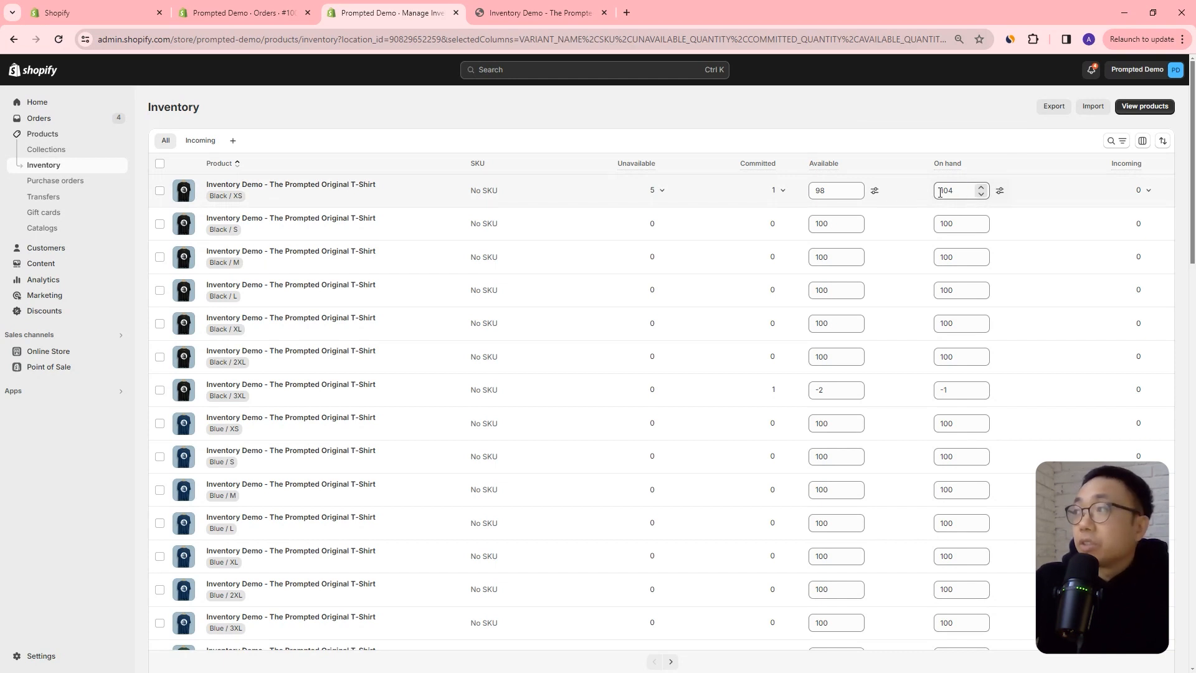
mouse_move(825, 197)
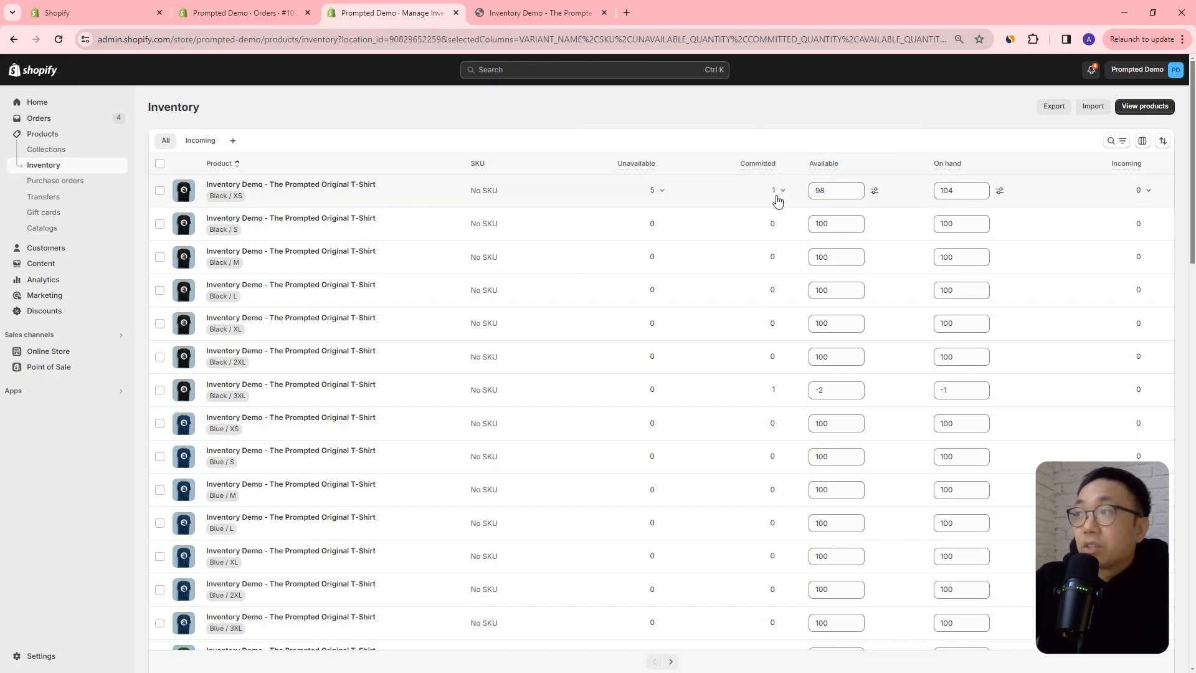
click(834, 190)
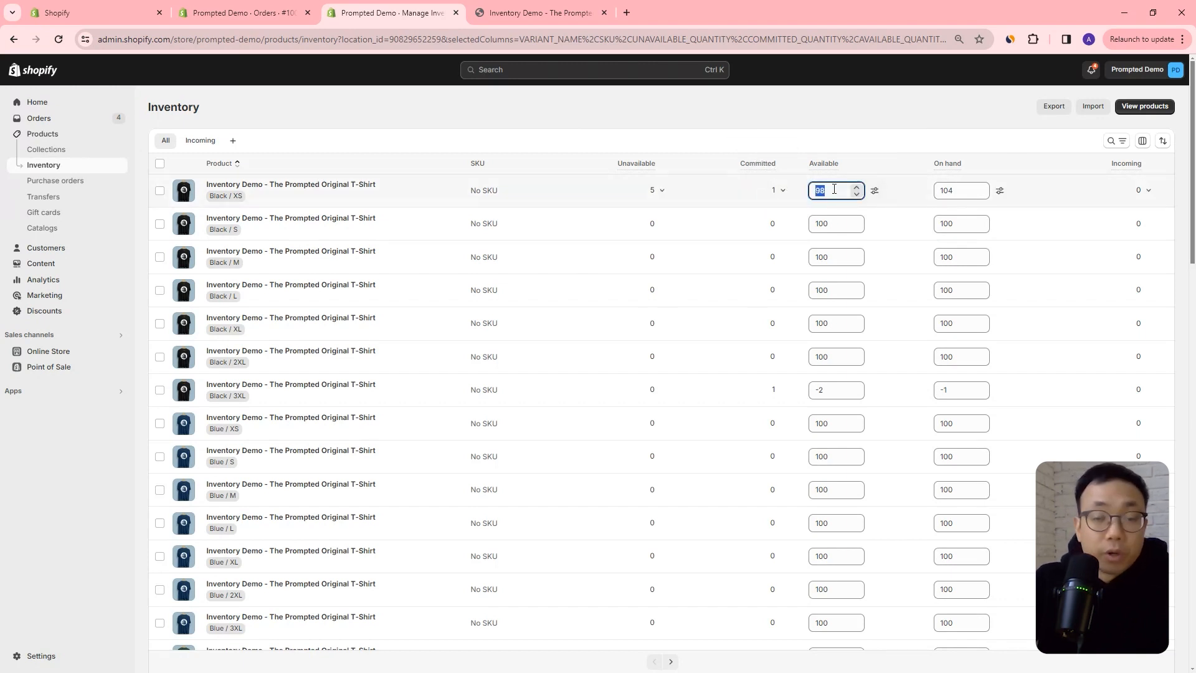
click(667, 200)
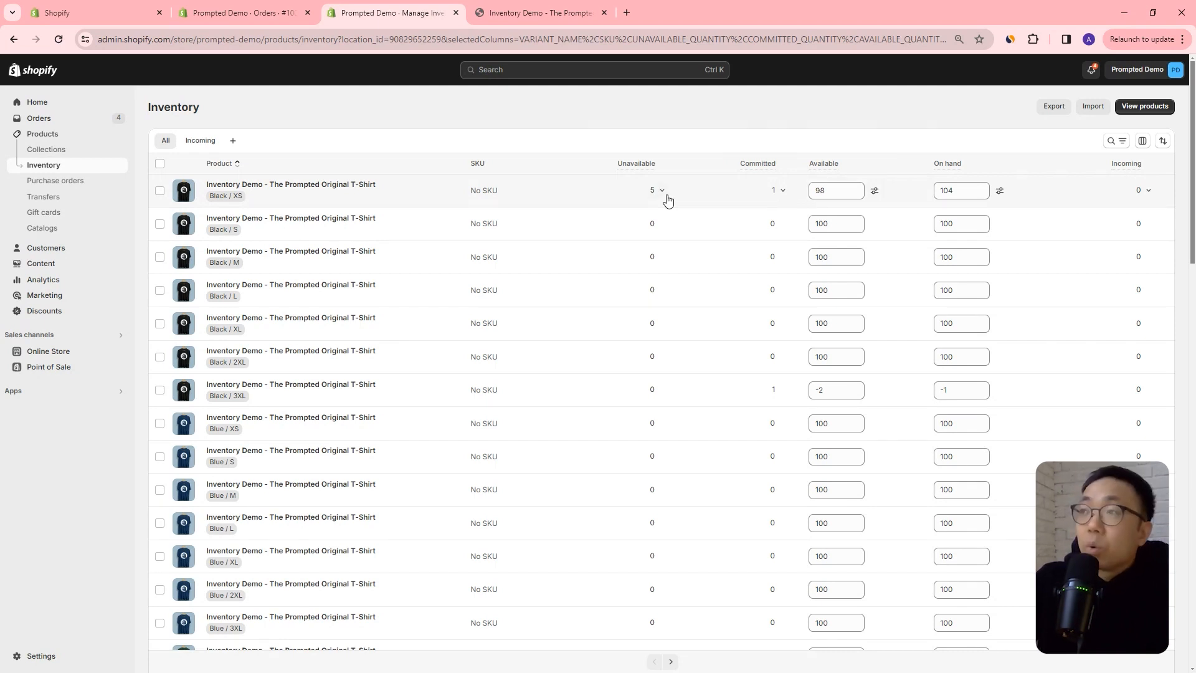
click(667, 198)
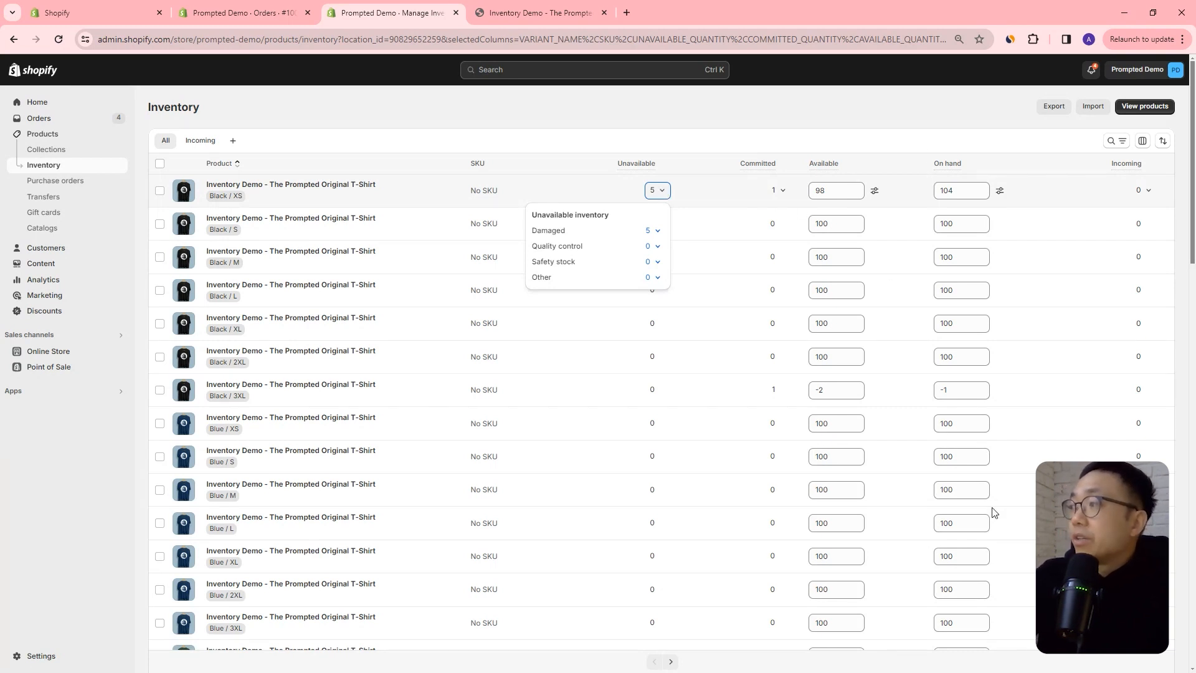
click(941, 127)
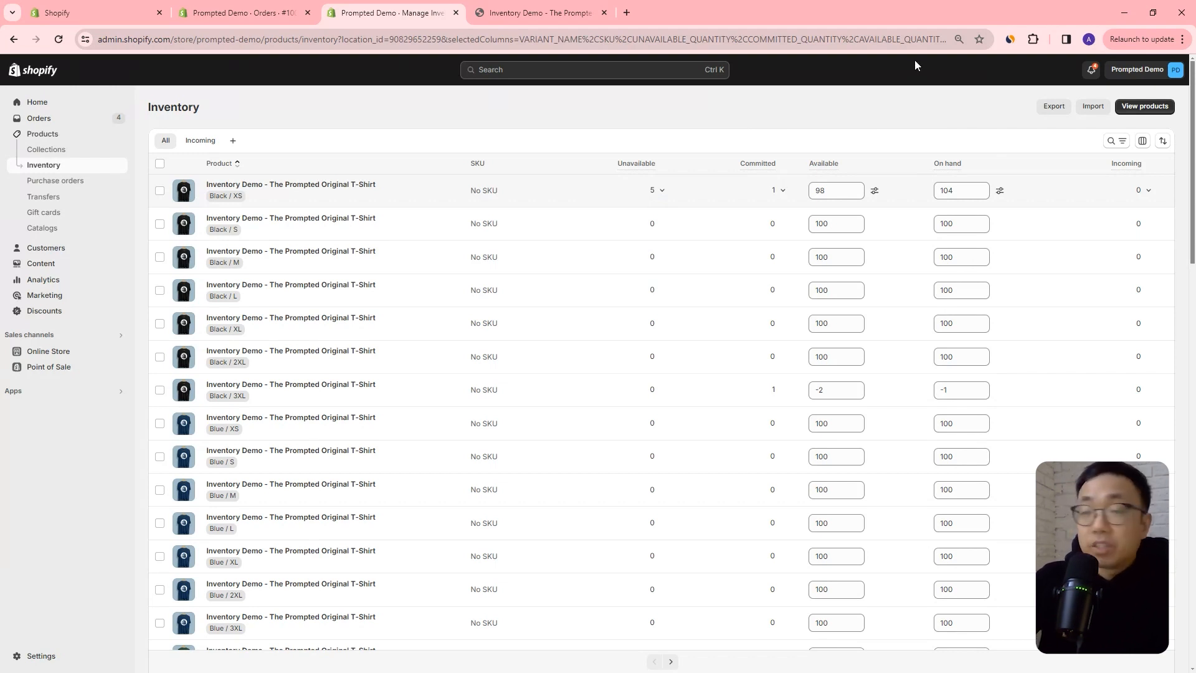
Set the Black / XS variant's available quantity to 95 and save the change.
double_click(833, 191)
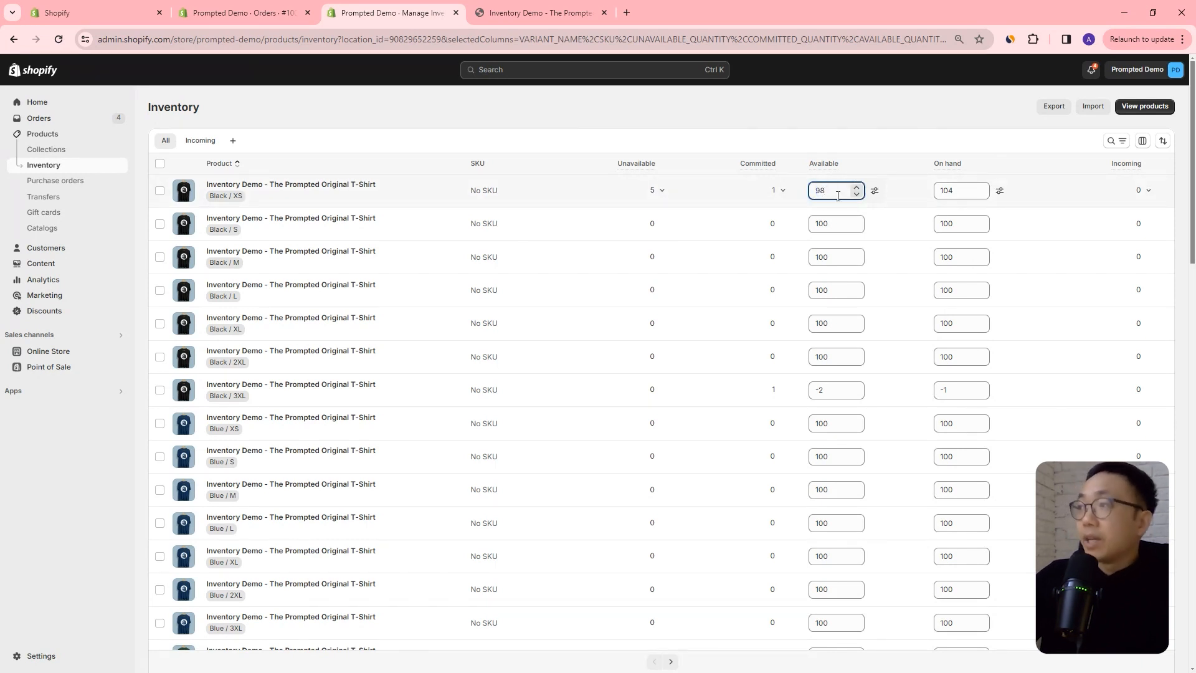
text(95)
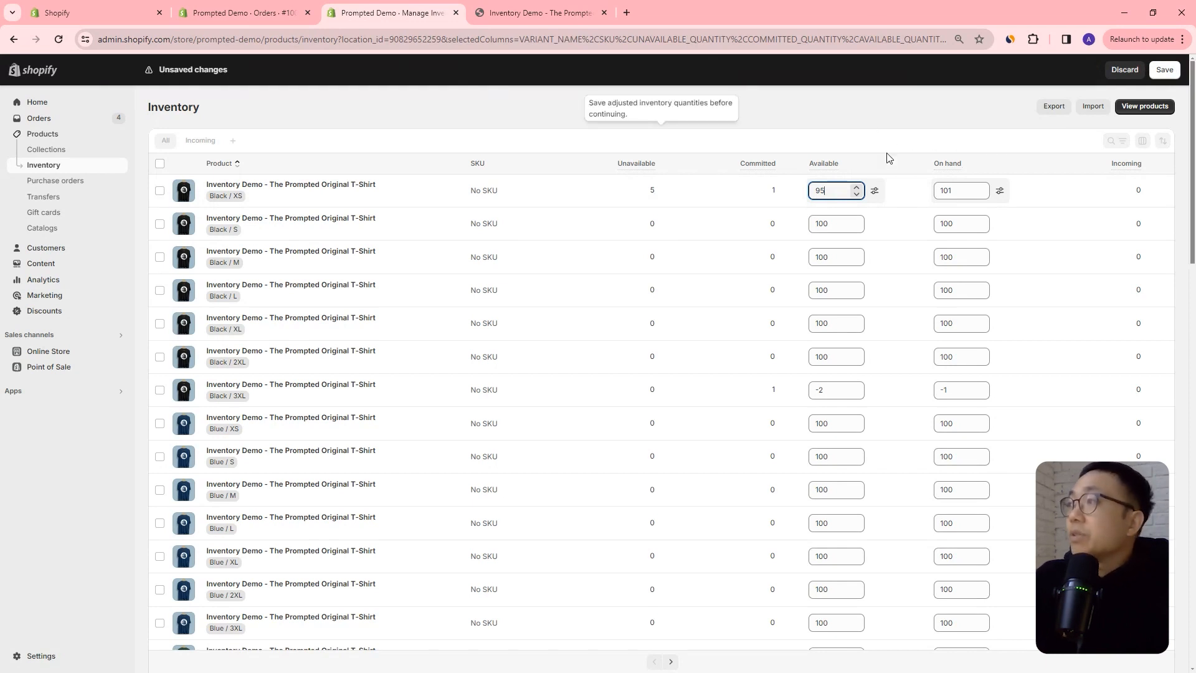
key(Return)
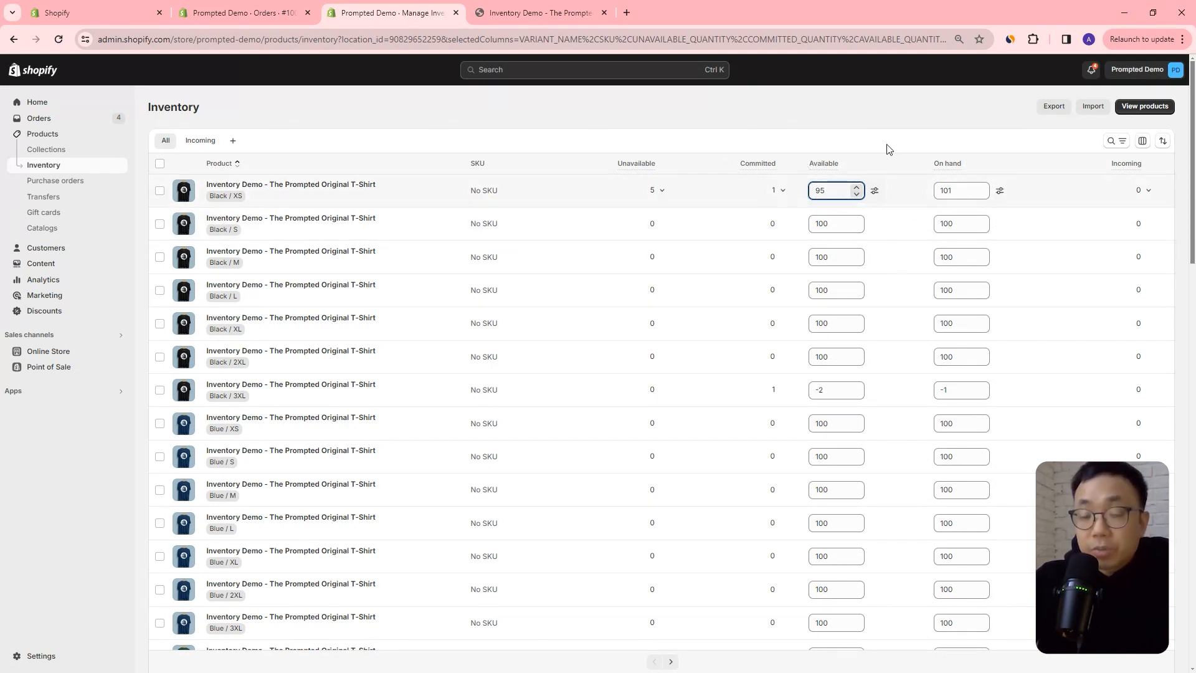
Adjust the Black / XS variant's available quantity by -10 with the reason Theft or loss and save it.
click(875, 190)
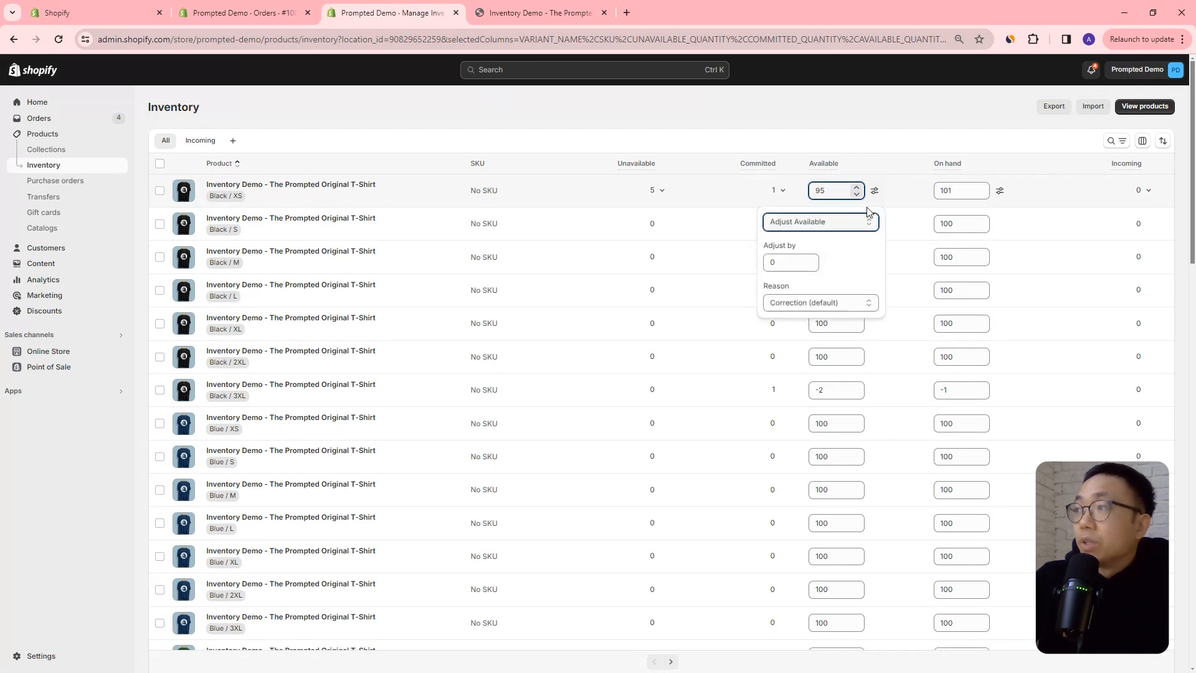
click(821, 305)
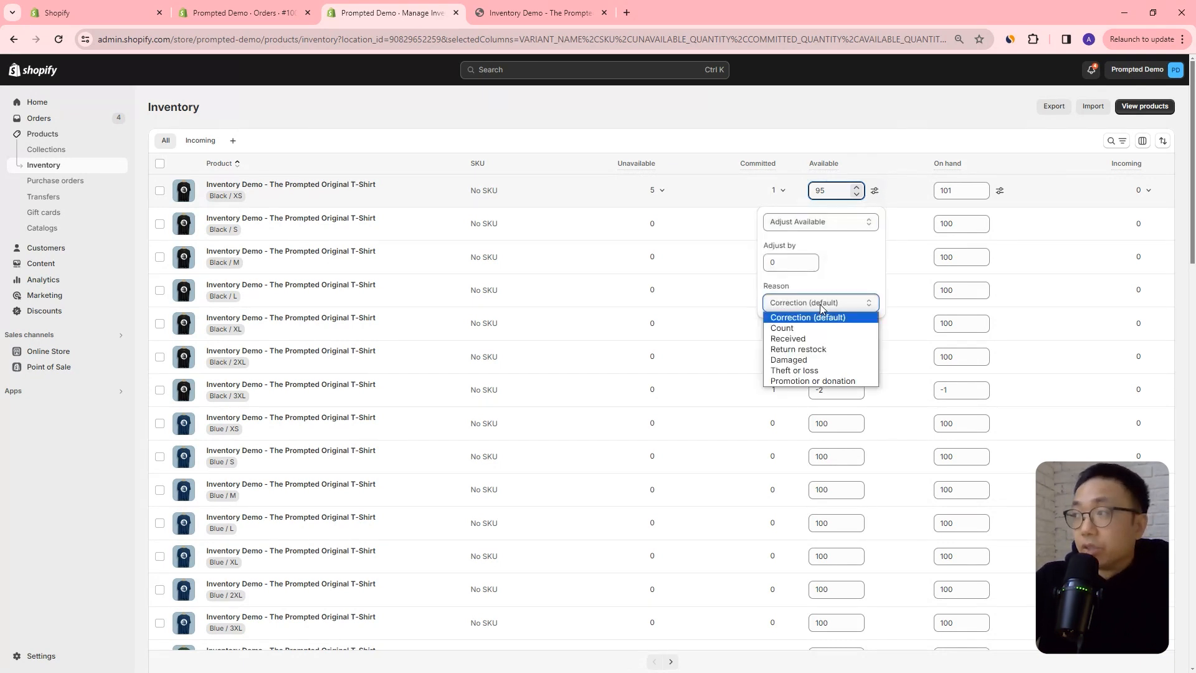
click(835, 371)
double_click(771, 260)
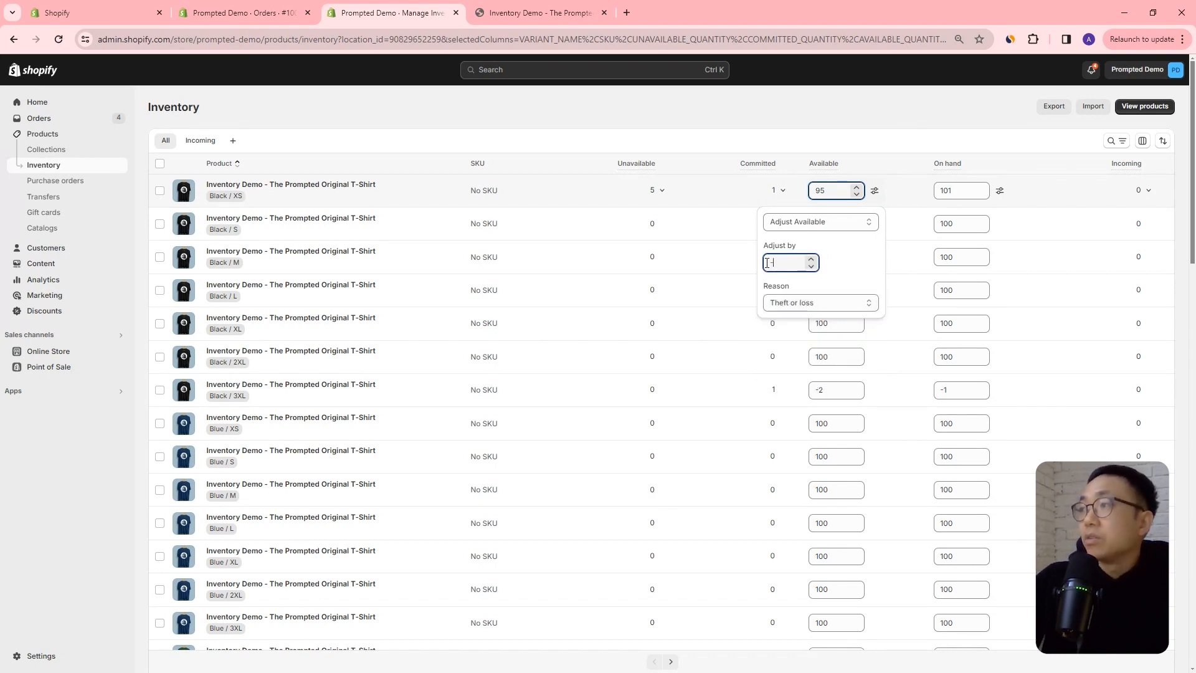
text(-10)
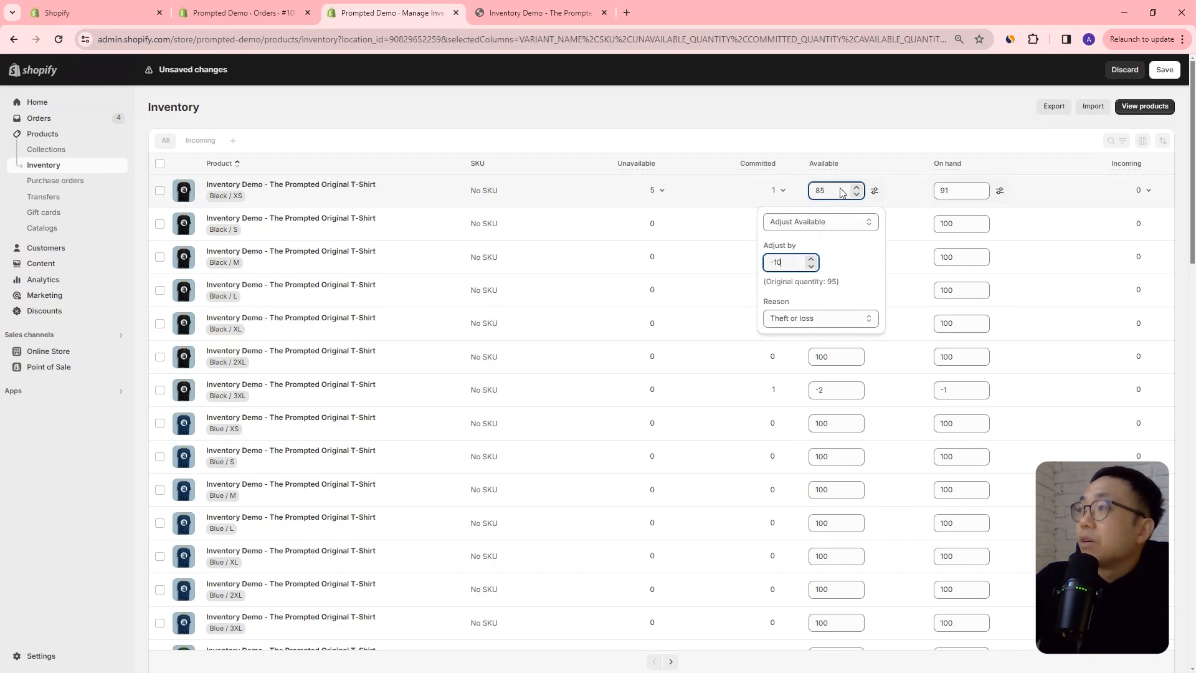
drag(829, 282, 838, 283)
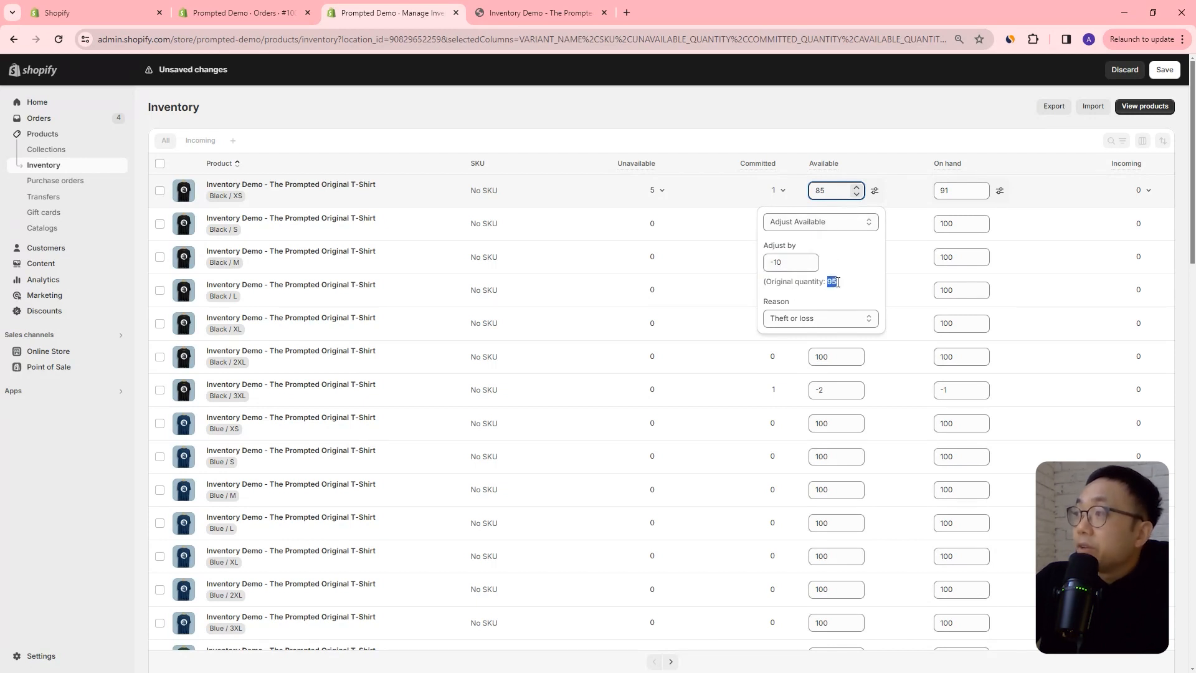
click(792, 260)
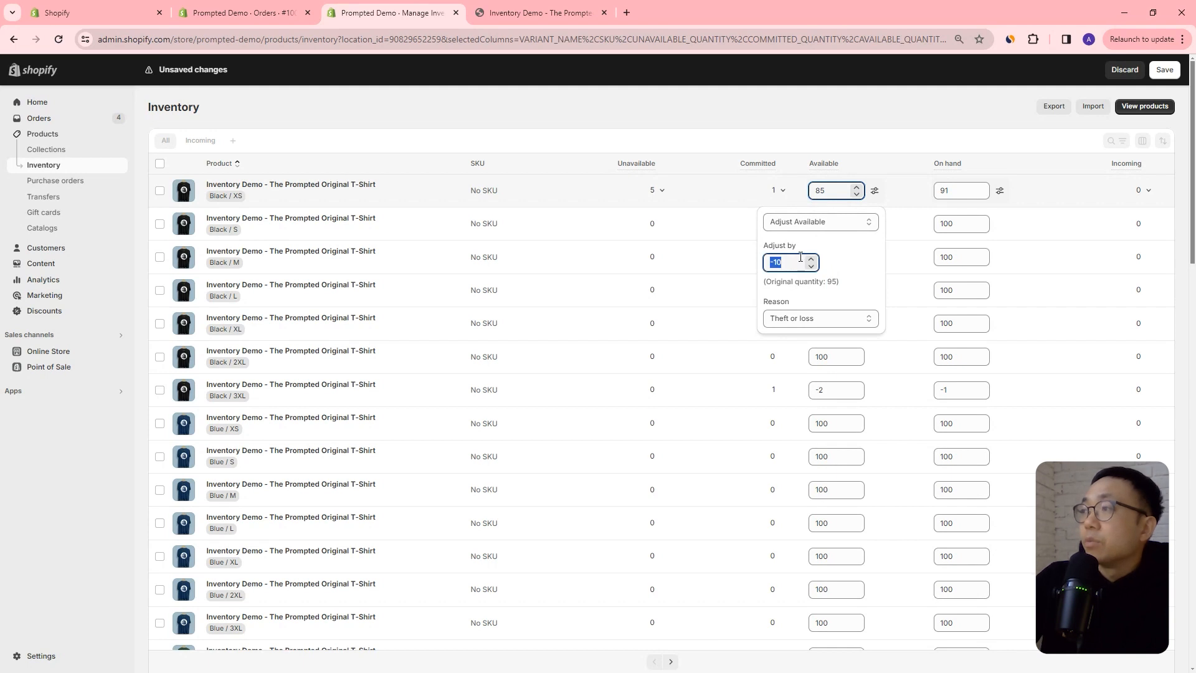
key(Return)
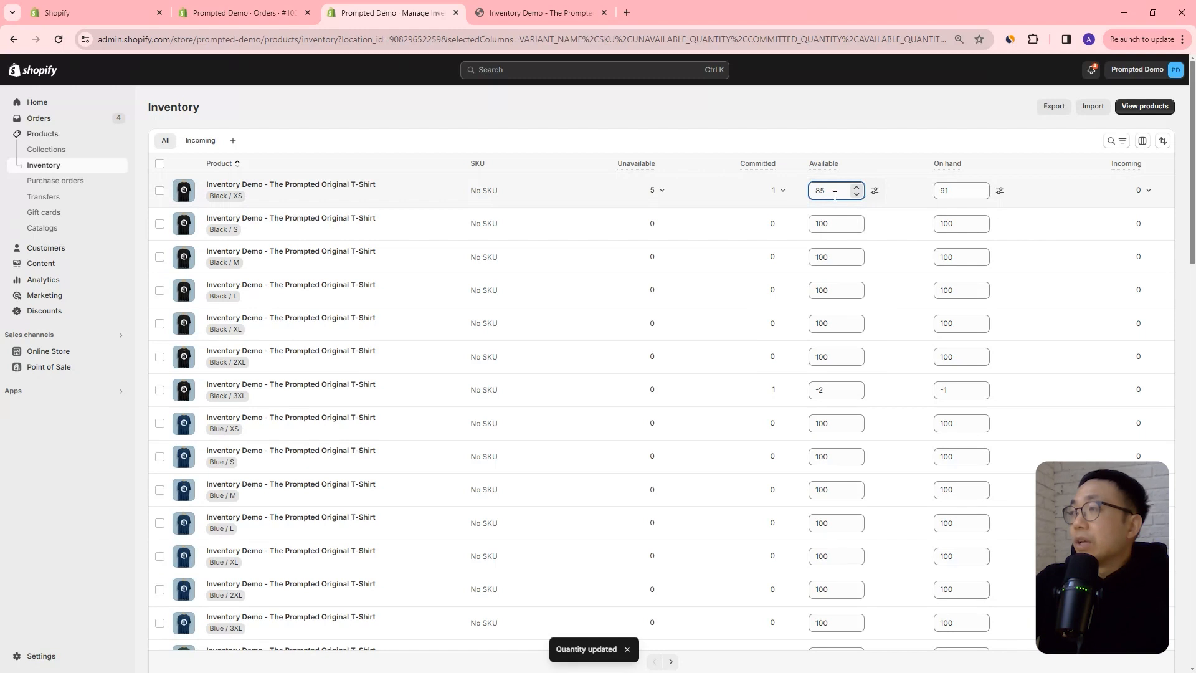
Enter a -3 adjustment to the Black / XS variant's available quantity with the reason Damaged and save.
click(874, 191)
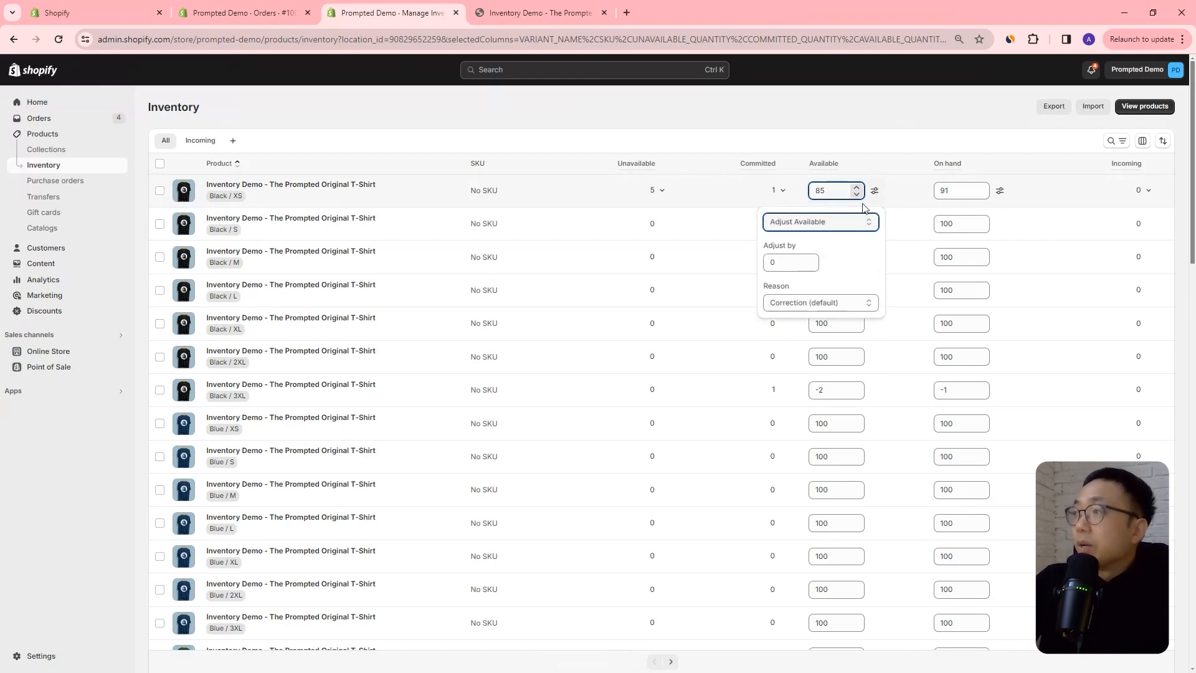
click(791, 264)
text(-3)
click(831, 320)
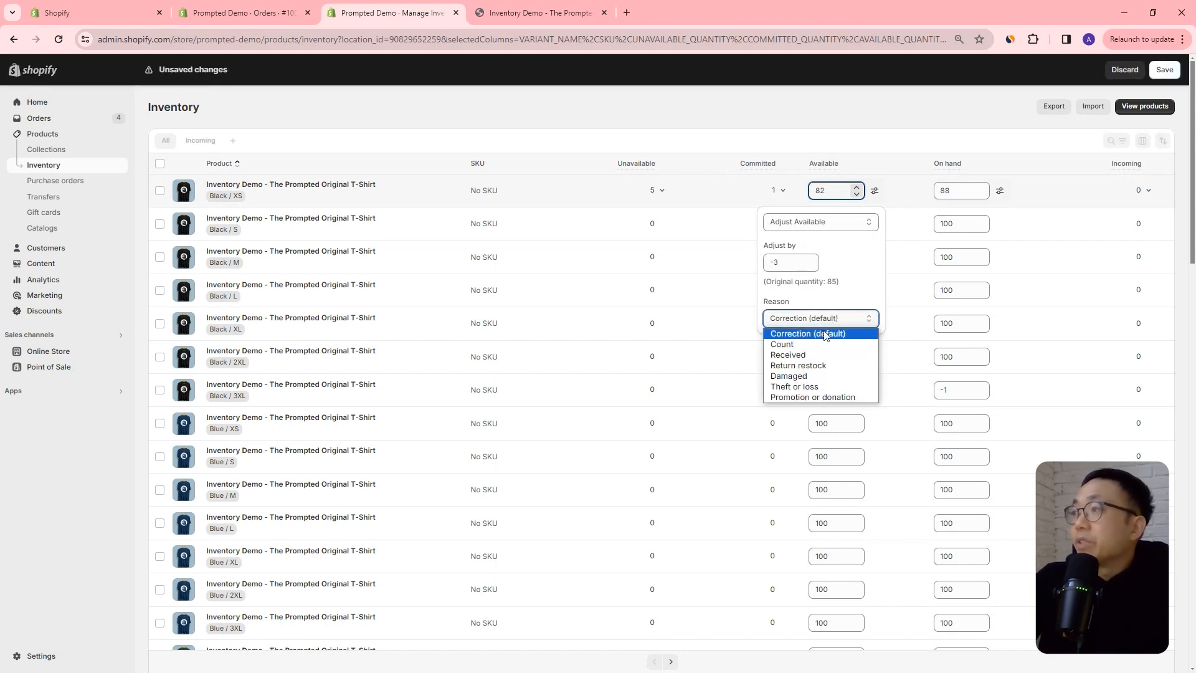
click(814, 375)
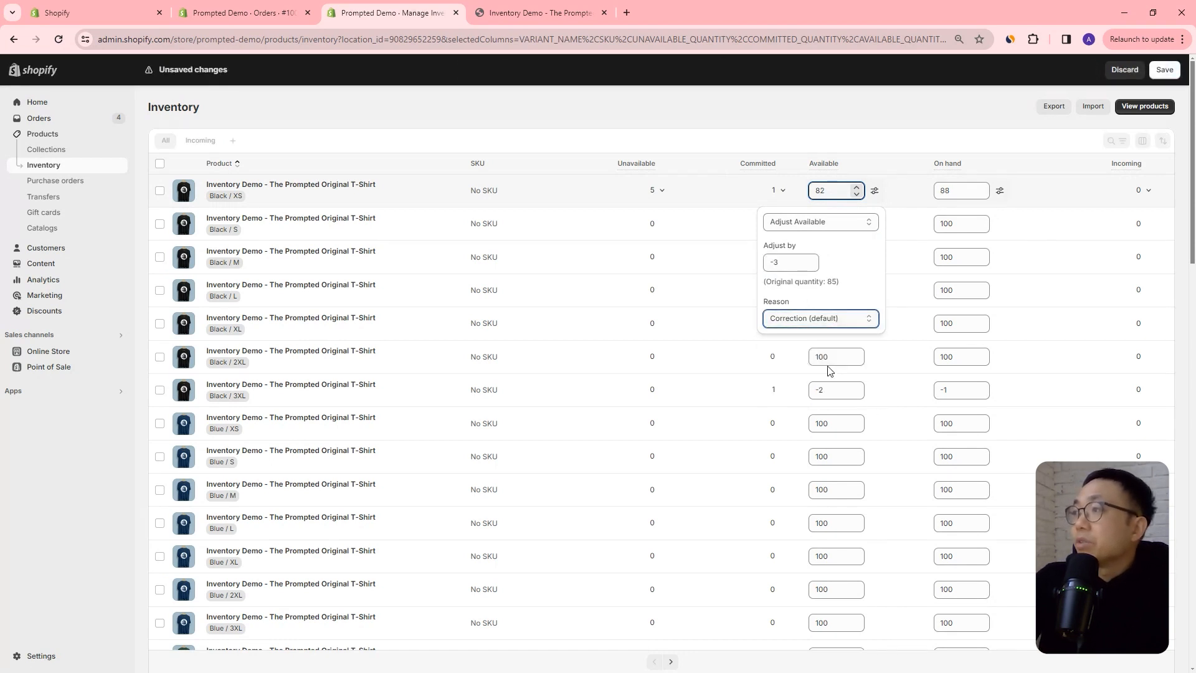
click(793, 265)
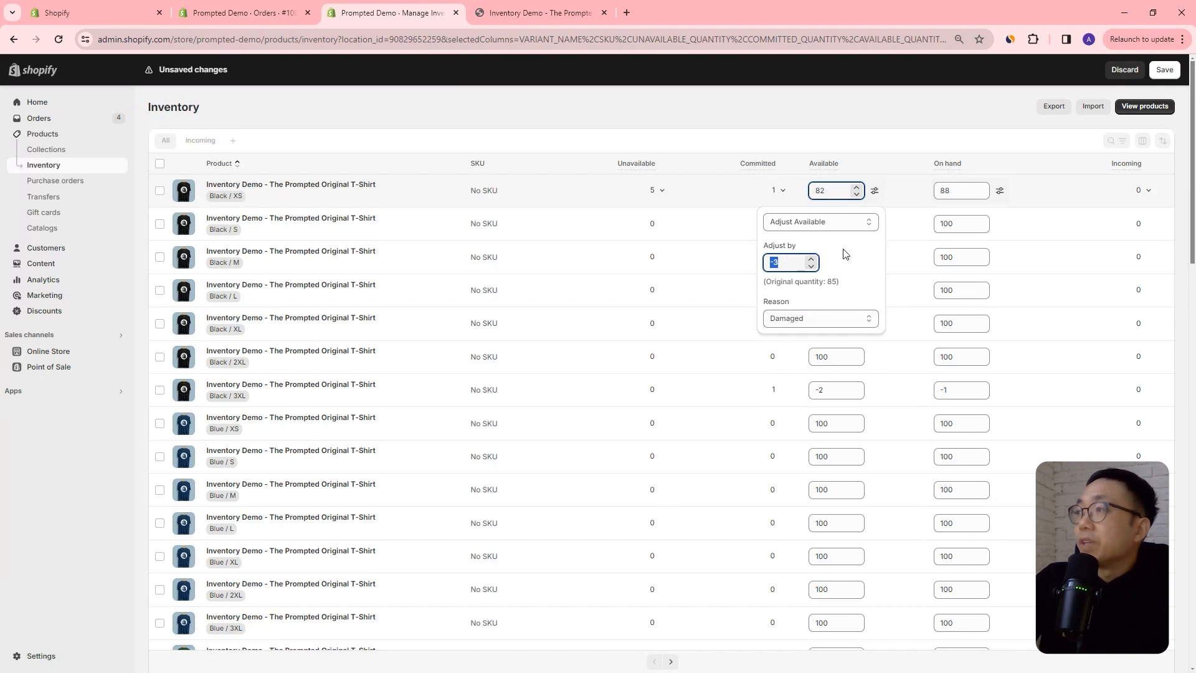
key(Return)
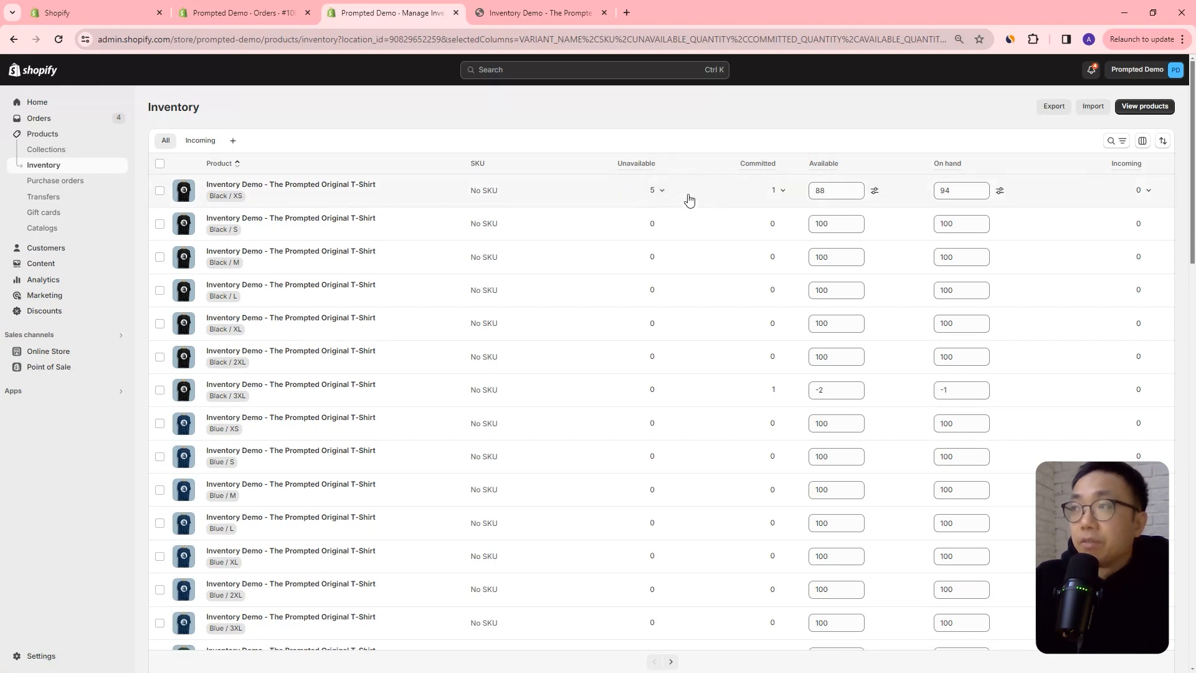
Adjust the Black / XS variant's on-hand quantity by -3 with the reason Damaged and save it.
click(999, 191)
click(860, 236)
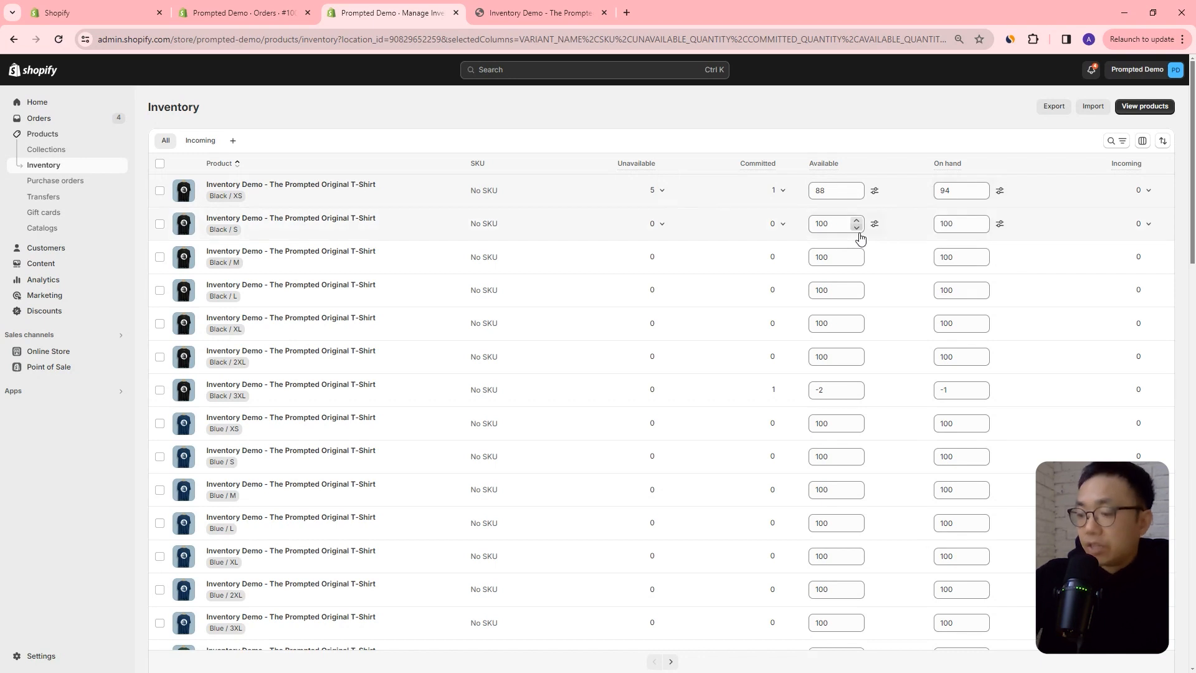
click(1000, 192)
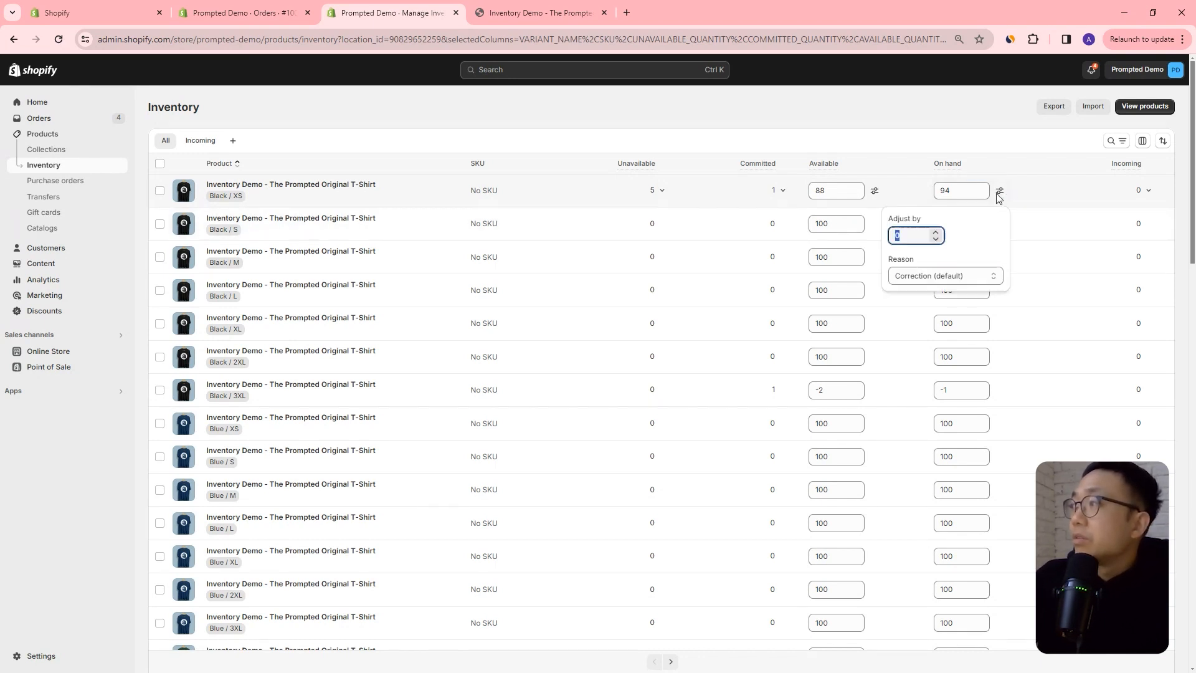
click(935, 241)
click(935, 240)
click(935, 240)
click(935, 291)
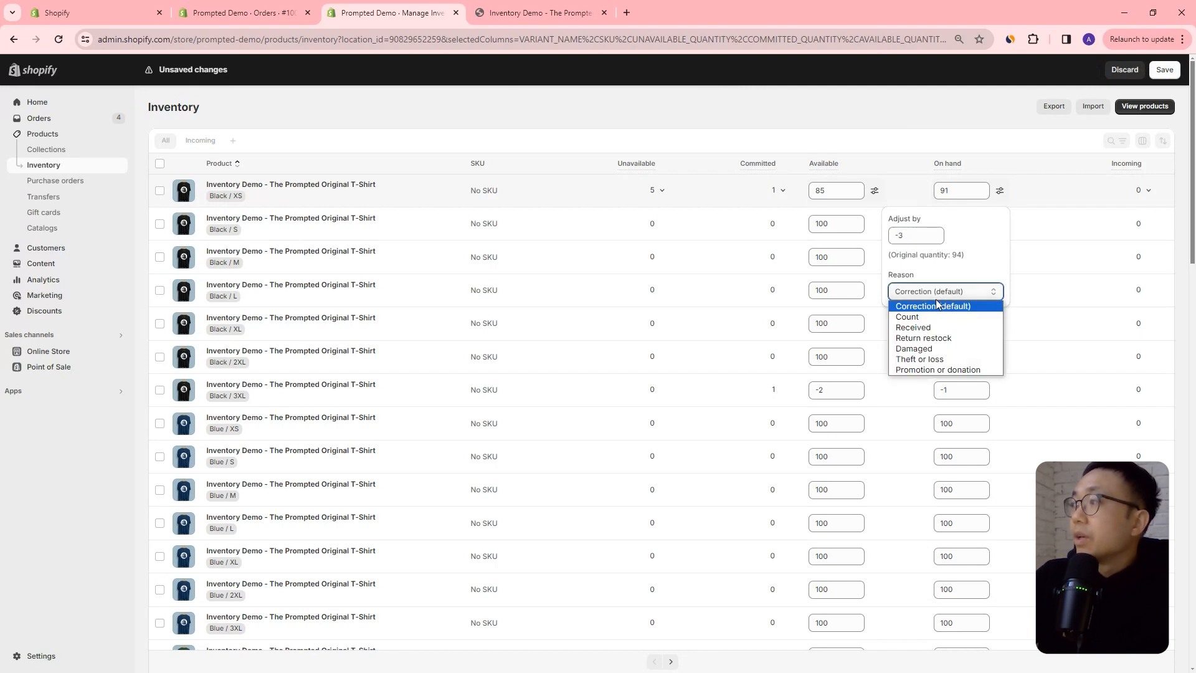
click(932, 348)
double_click(897, 235)
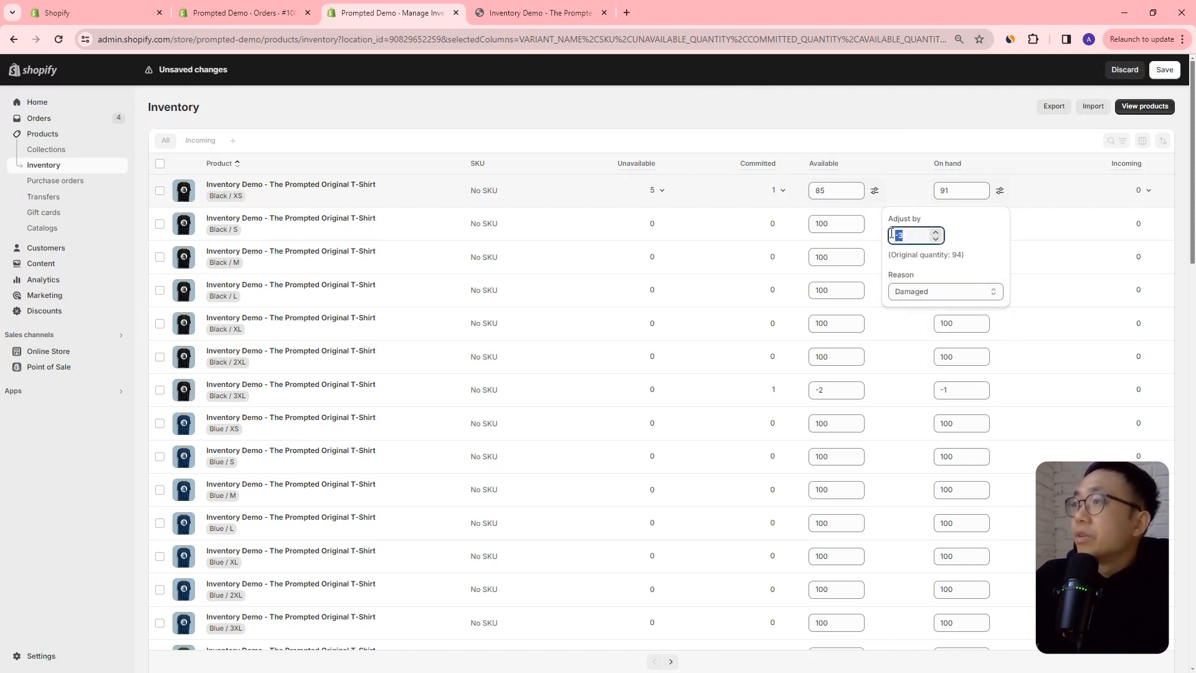
key(Return)
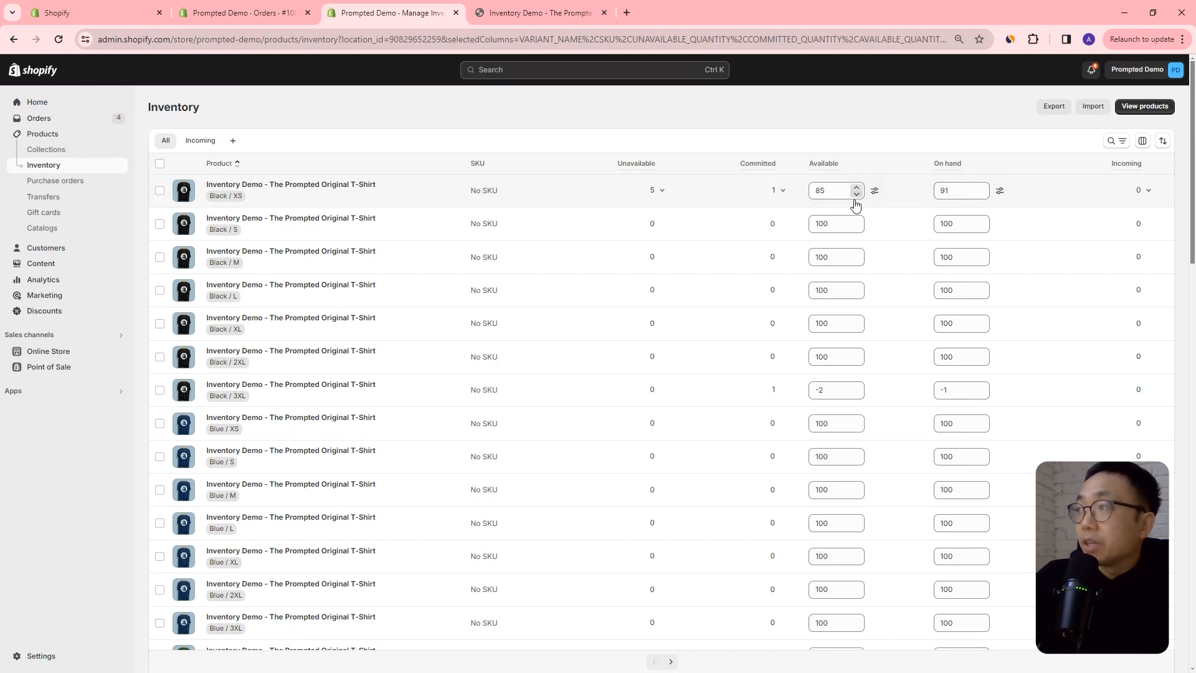
Add 2 more damaged units to the Black / XS variant's unavailable inventory and save the change.
click(875, 192)
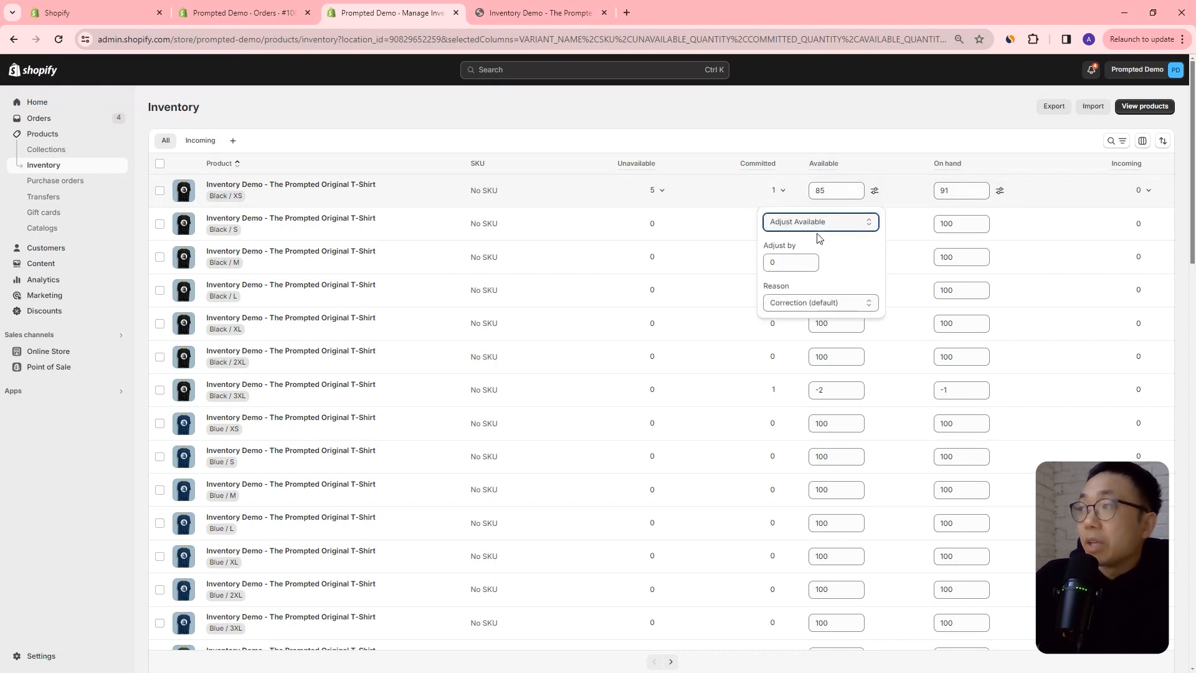
click(665, 191)
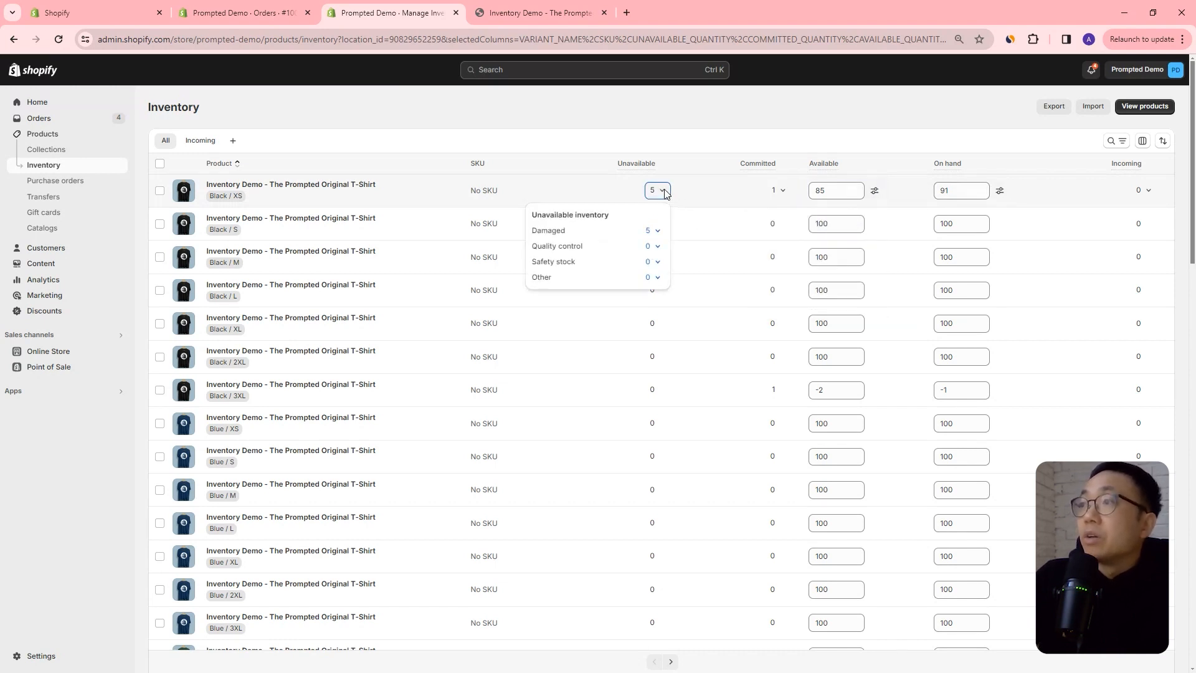
click(655, 232)
click(679, 250)
drag(529, 252, 582, 261)
text(2)
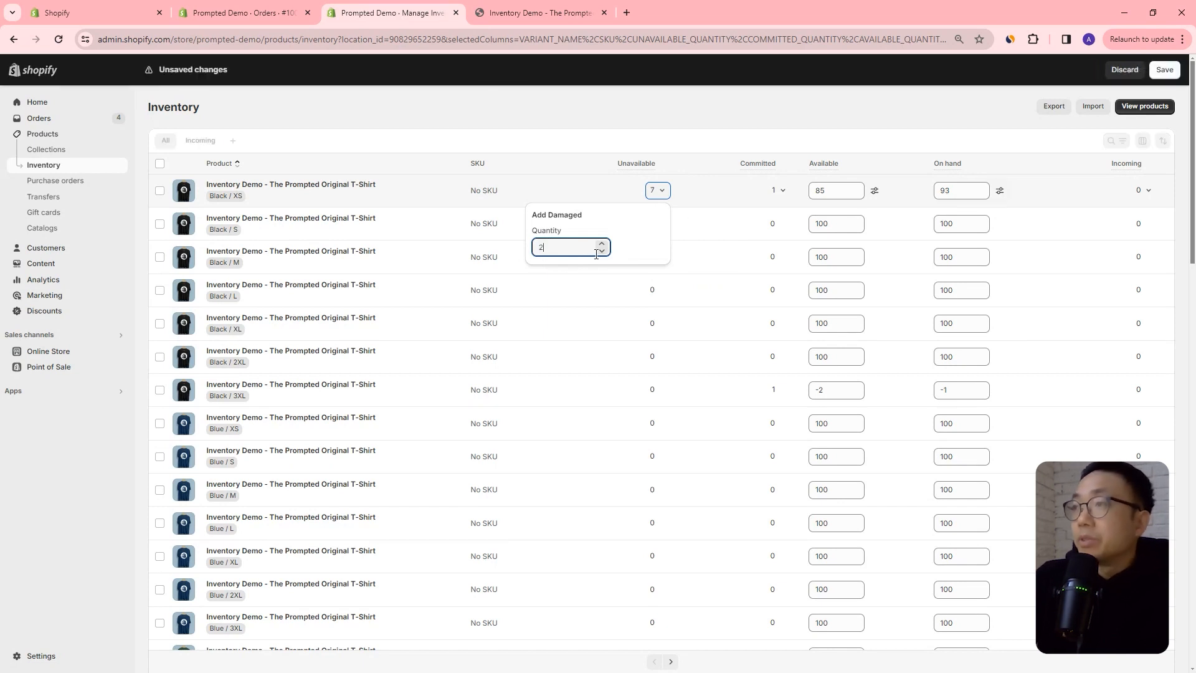
click(751, 247)
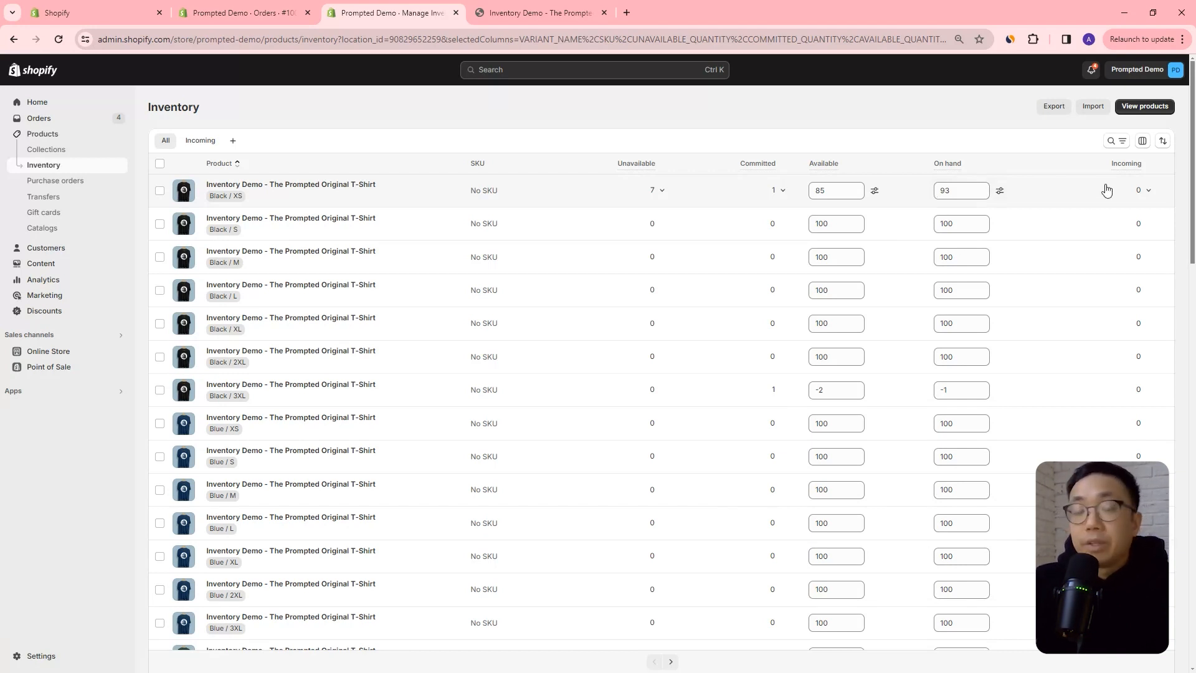
Start a purchase order from the Black / XS variant's incoming inventory and review the available payment terms.
mouse_move(1124, 170)
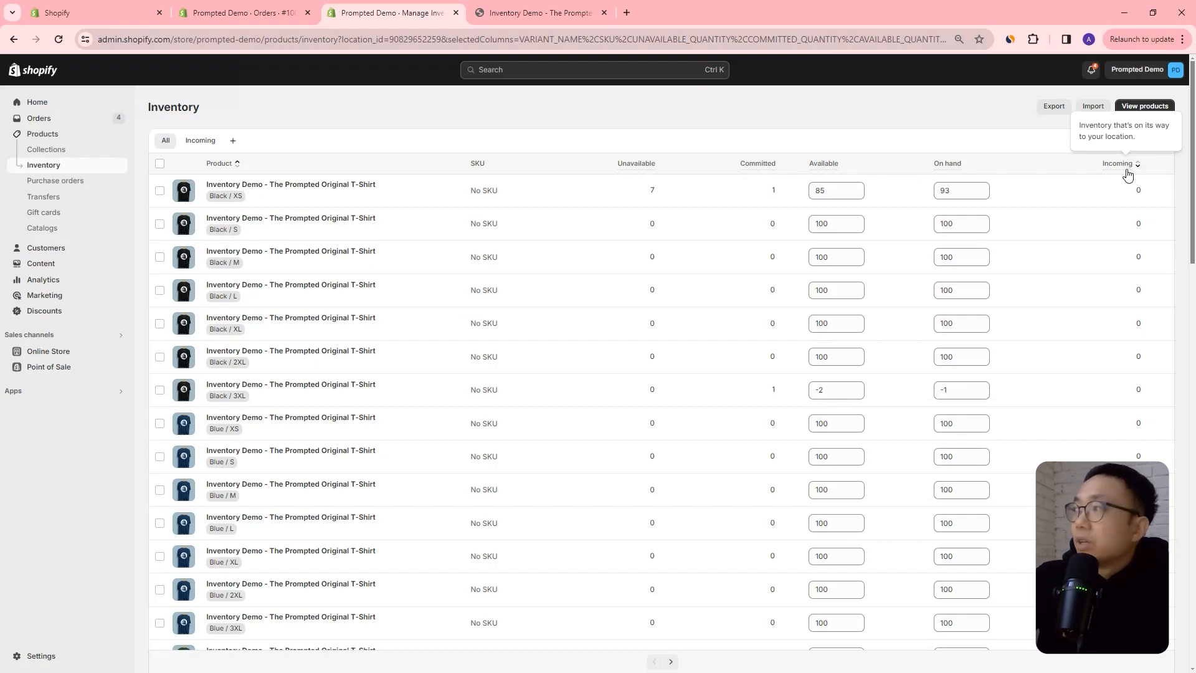
click(1139, 190)
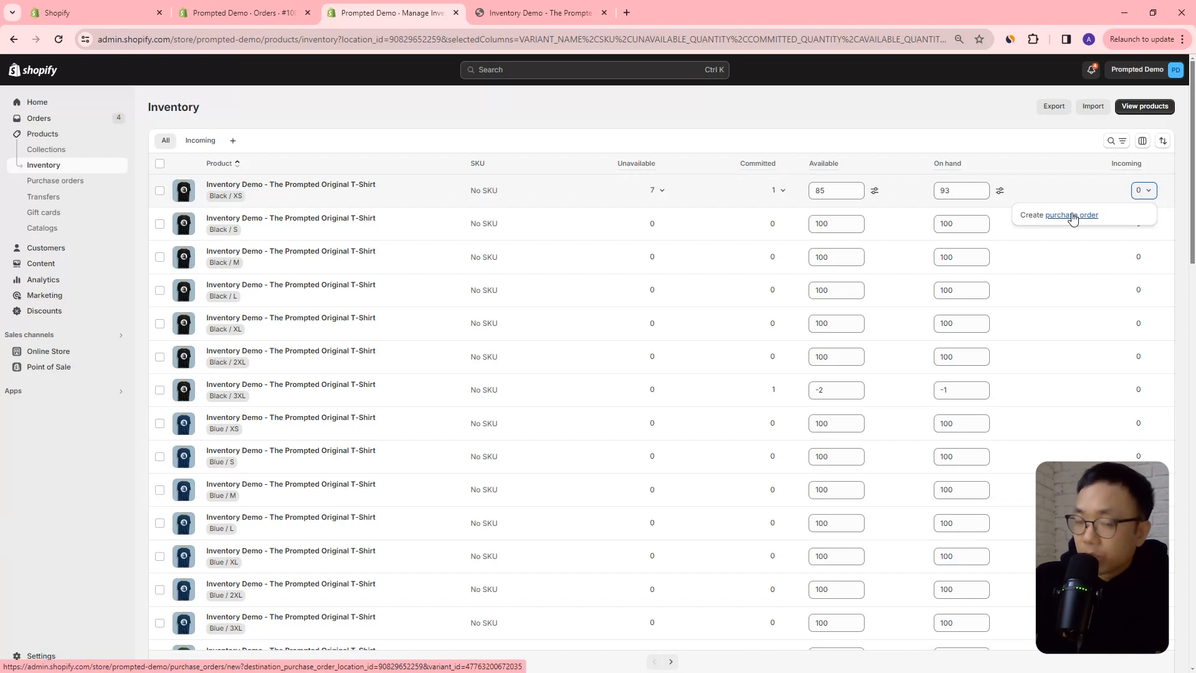
click(1072, 216)
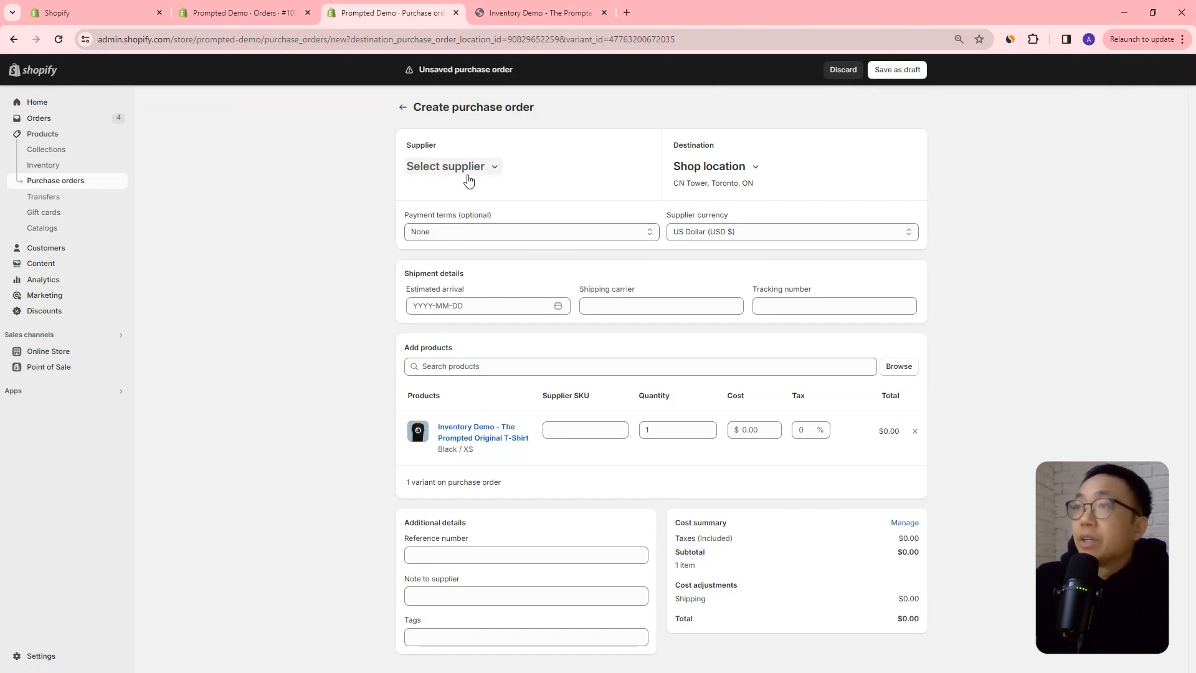
click(469, 233)
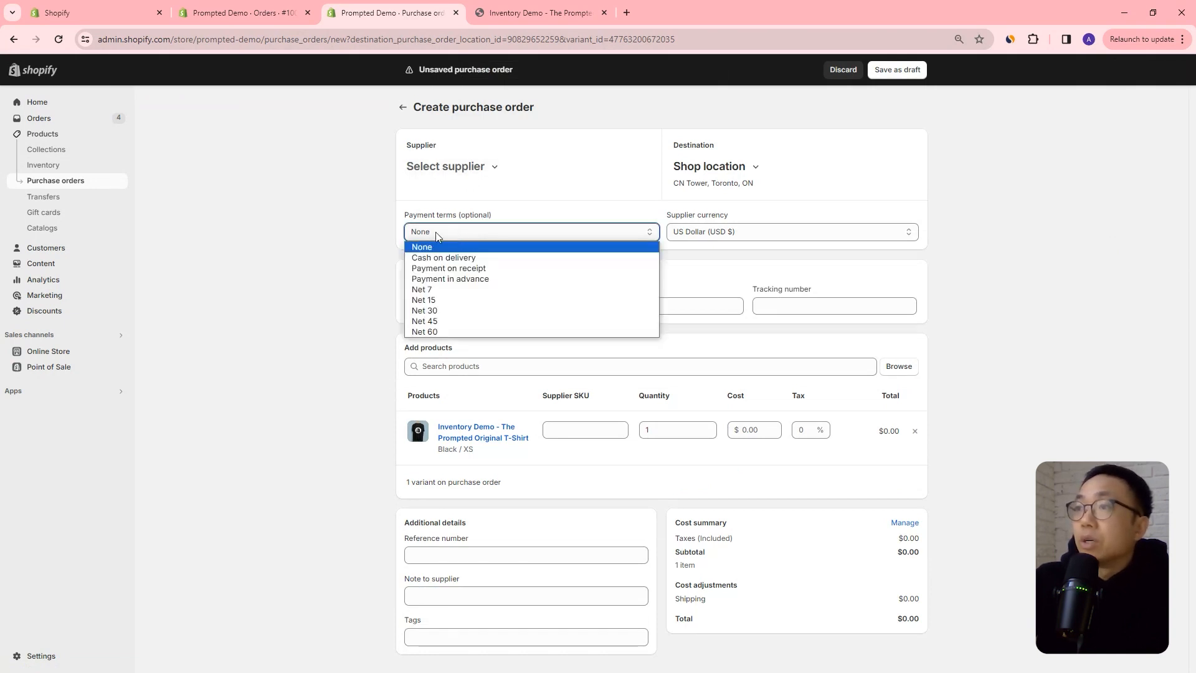
click(379, 234)
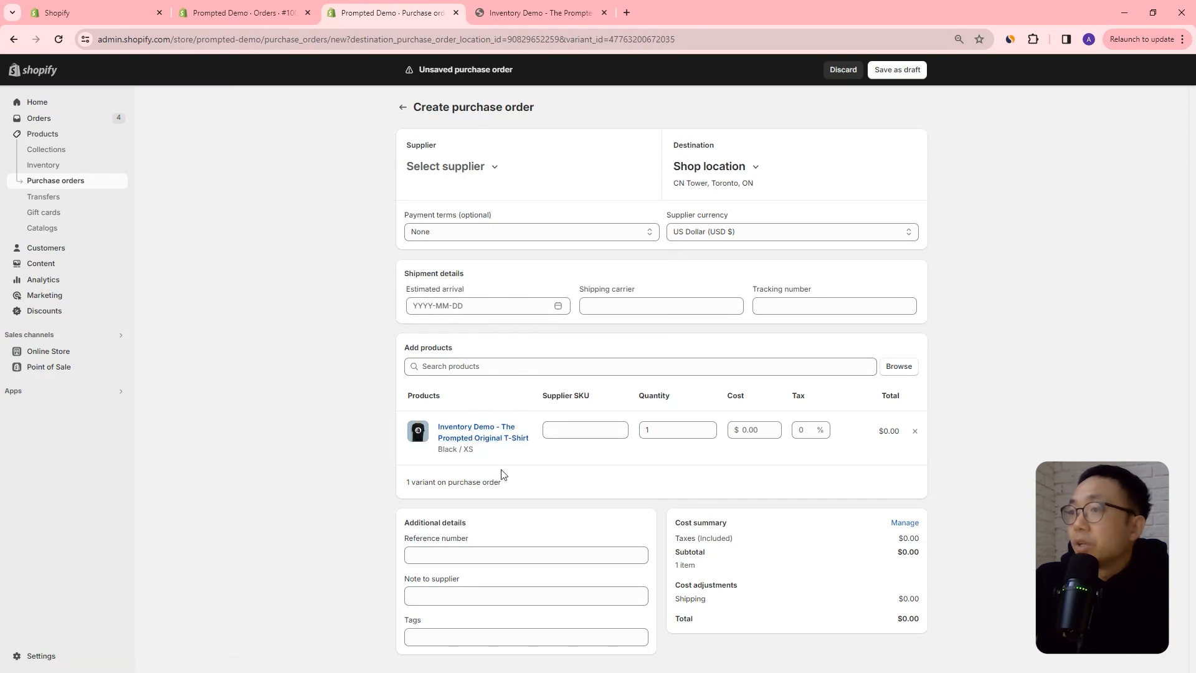
Set the Black / XS variant's purchase order quantity to 100 and save the order as a draft.
click(589, 428)
click(703, 430)
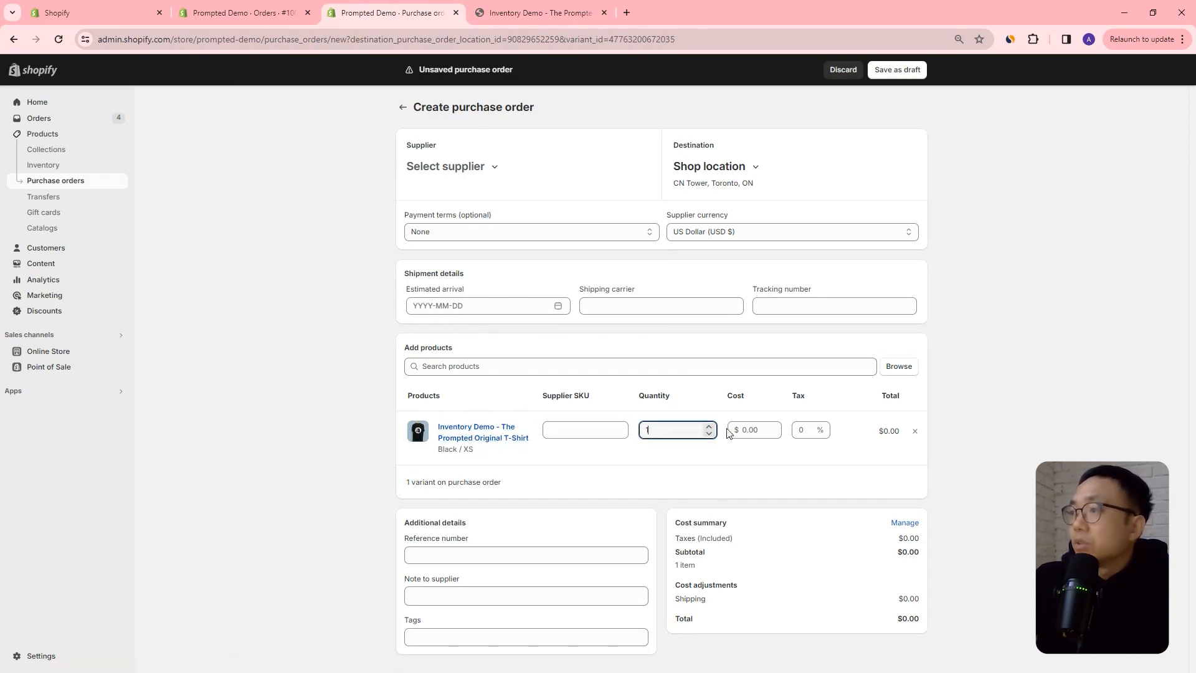
text(00)
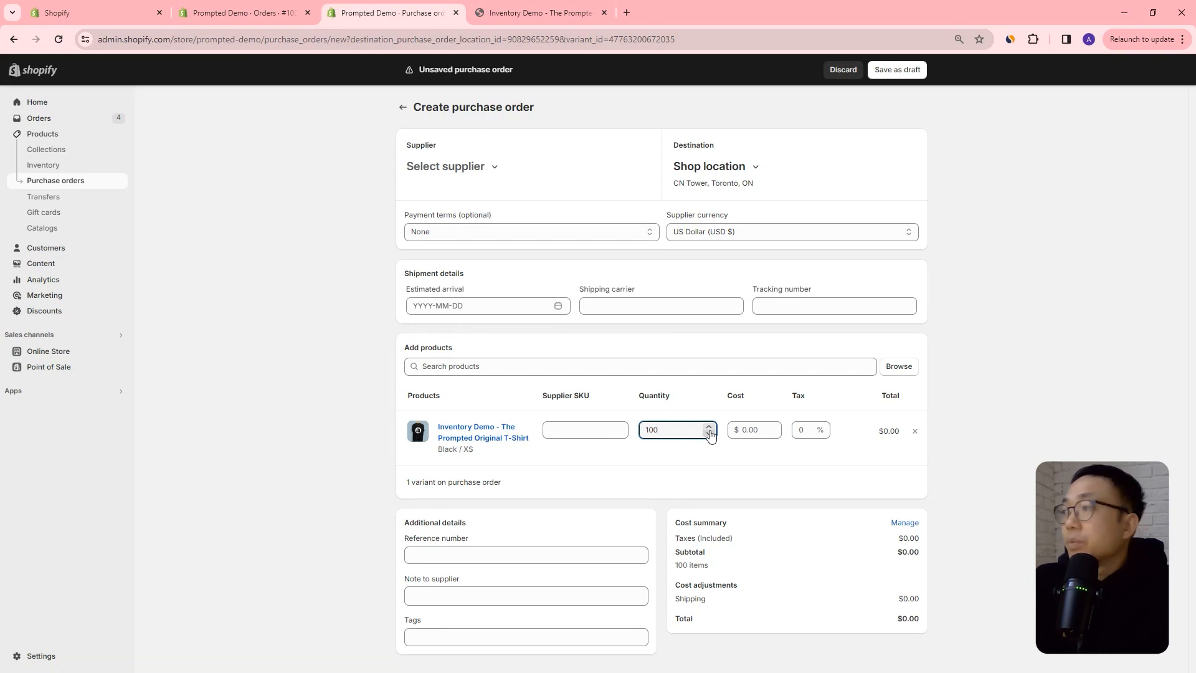
click(969, 448)
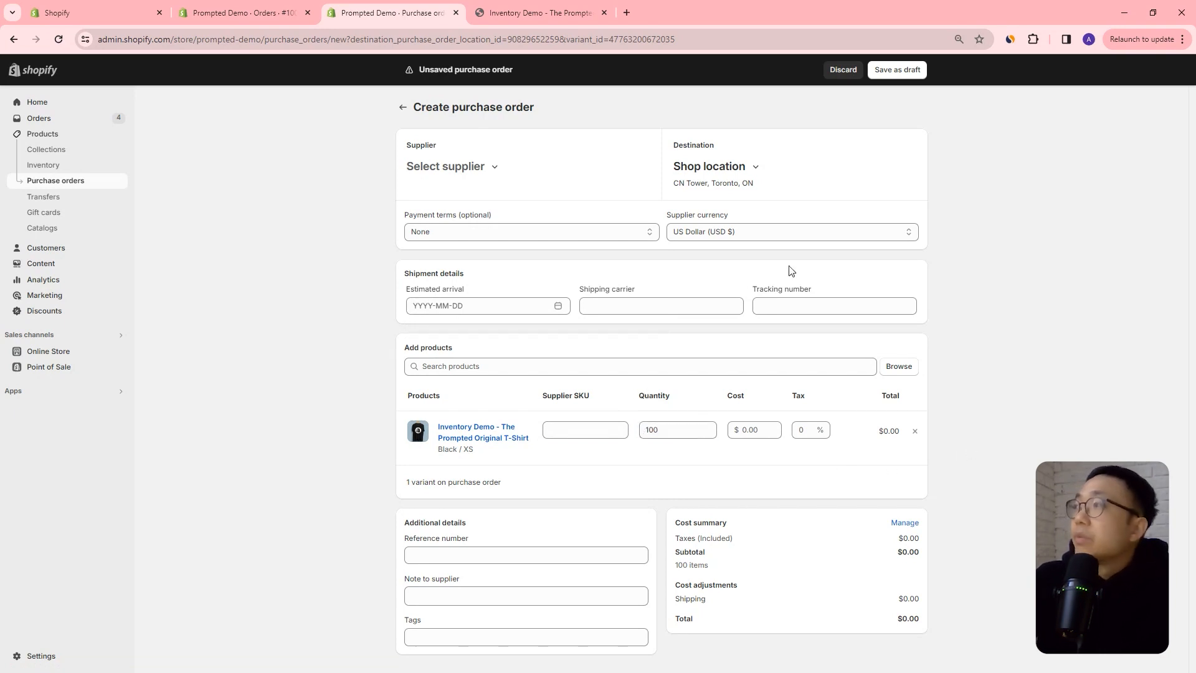
click(903, 71)
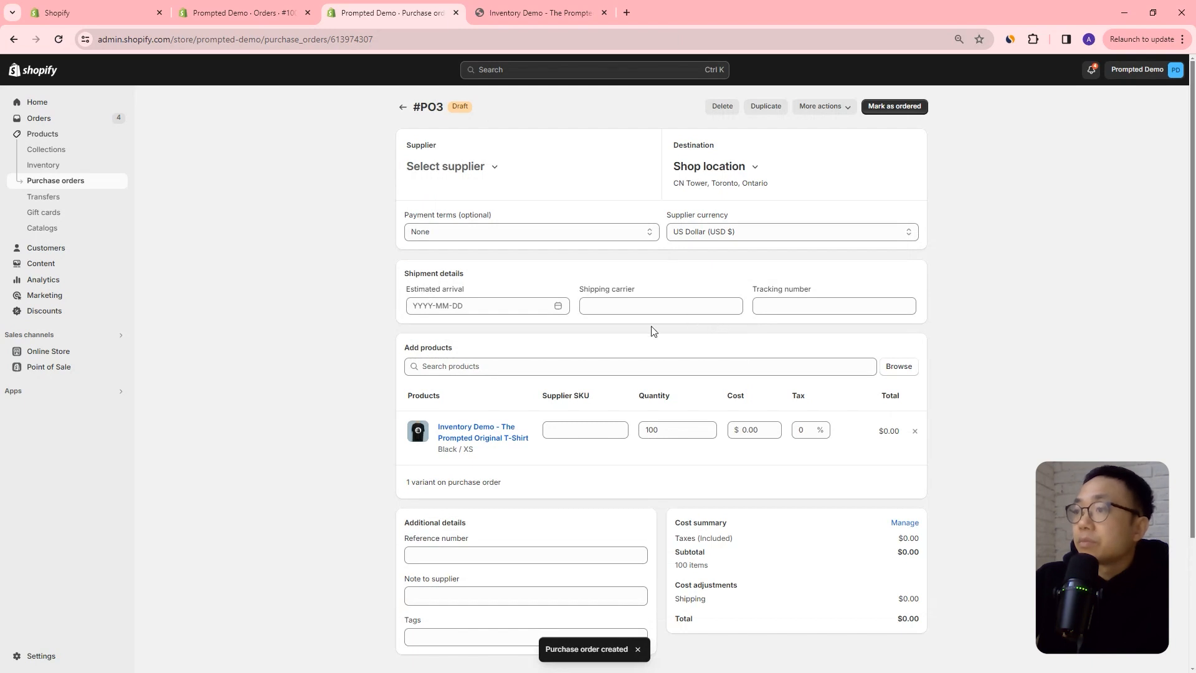
Set the purchase order's estimated arrival to 2024-03-15 and save the change.
click(436, 308)
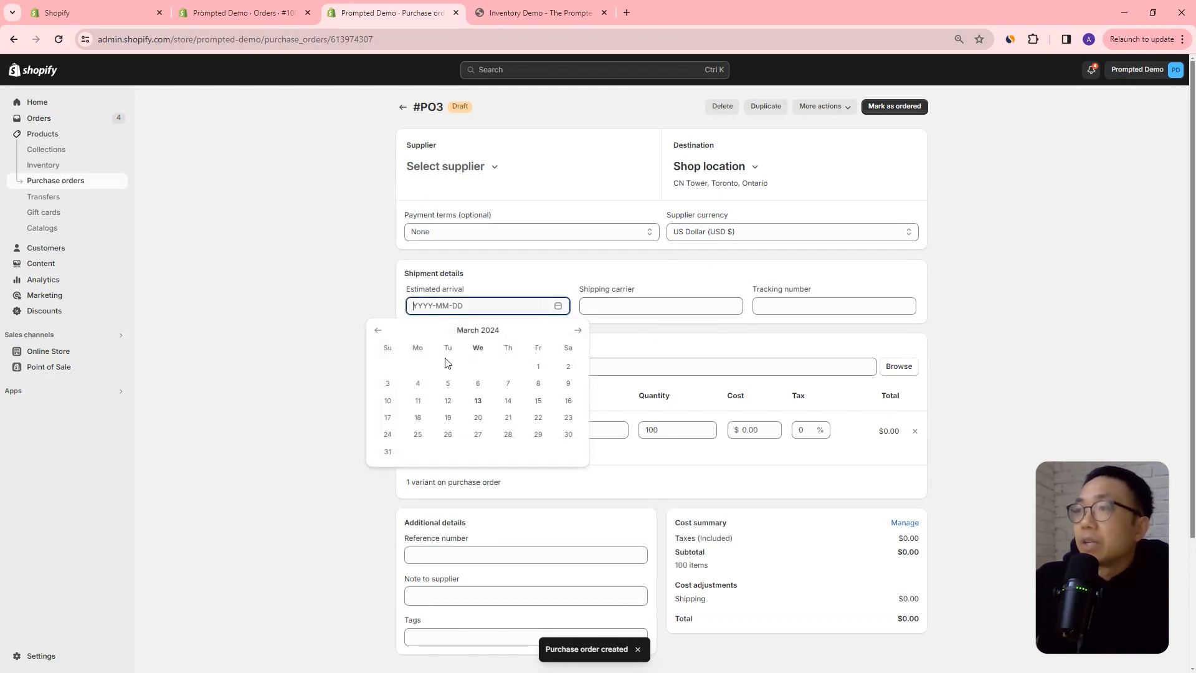
click(537, 401)
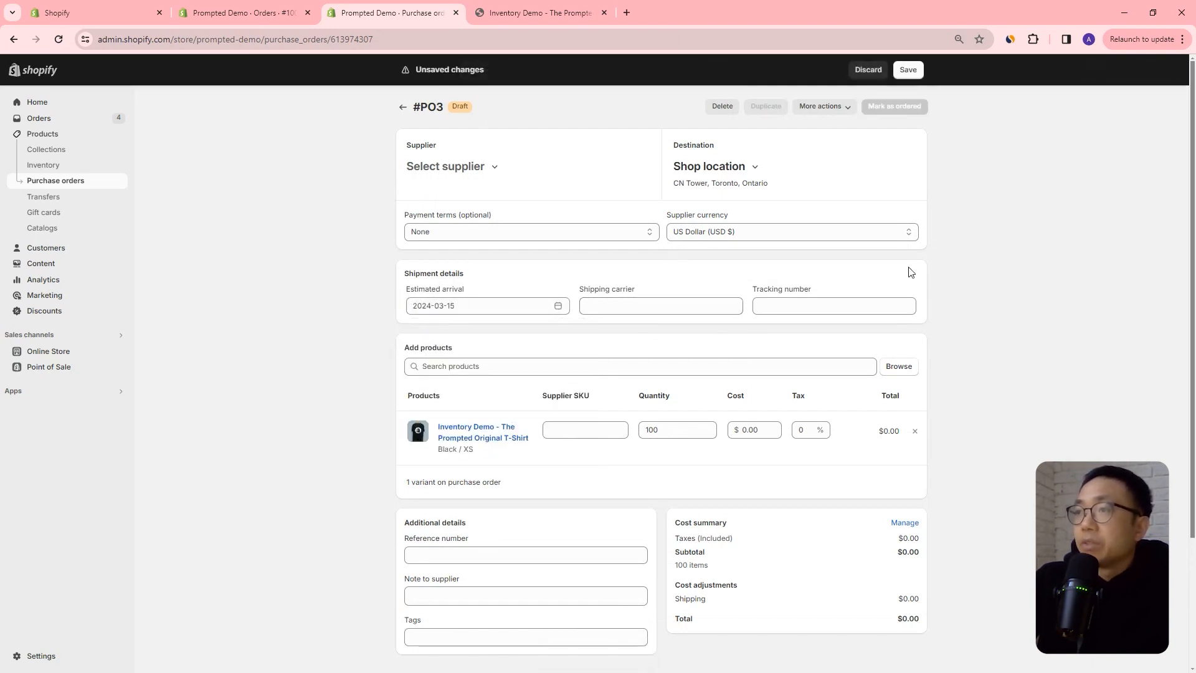
click(911, 71)
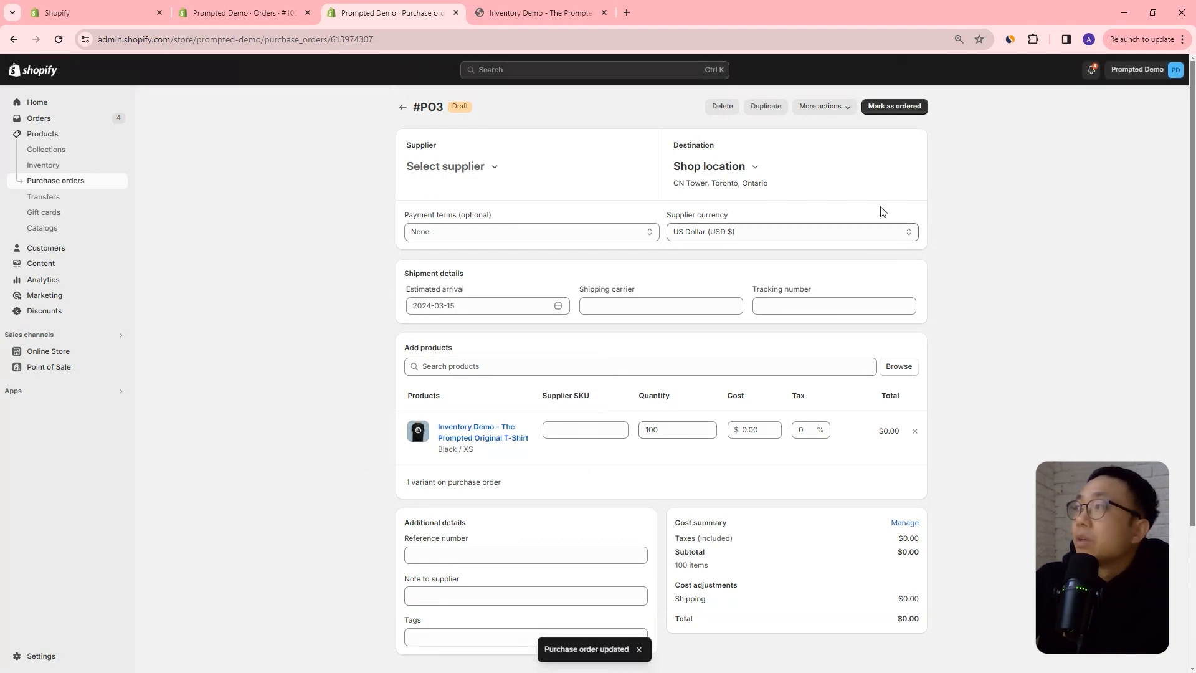
Mark the purchase order as ordered and check the Black / XS variant's incoming inventory.
click(894, 107)
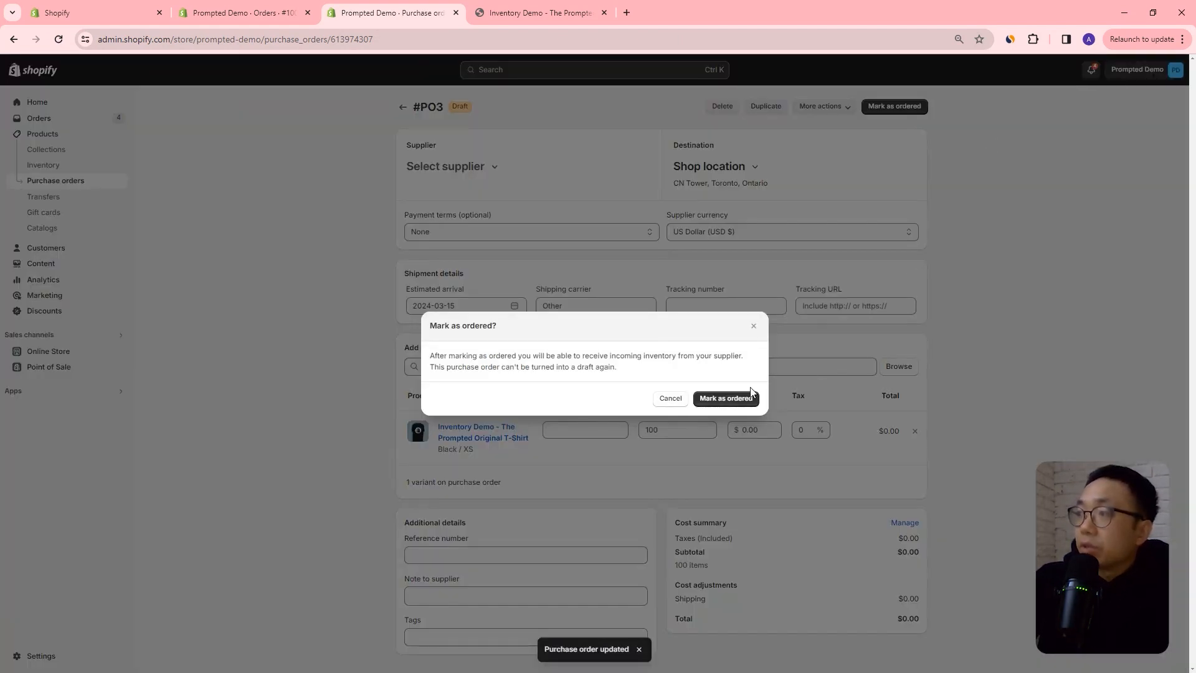
click(747, 392)
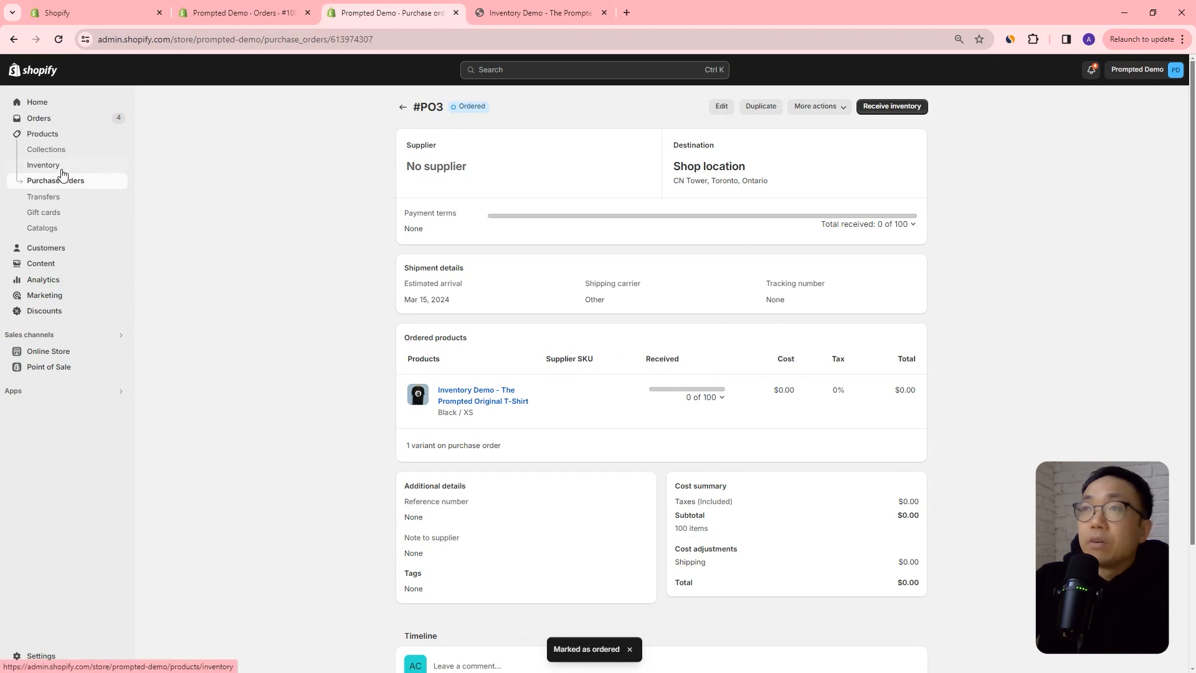
click(65, 167)
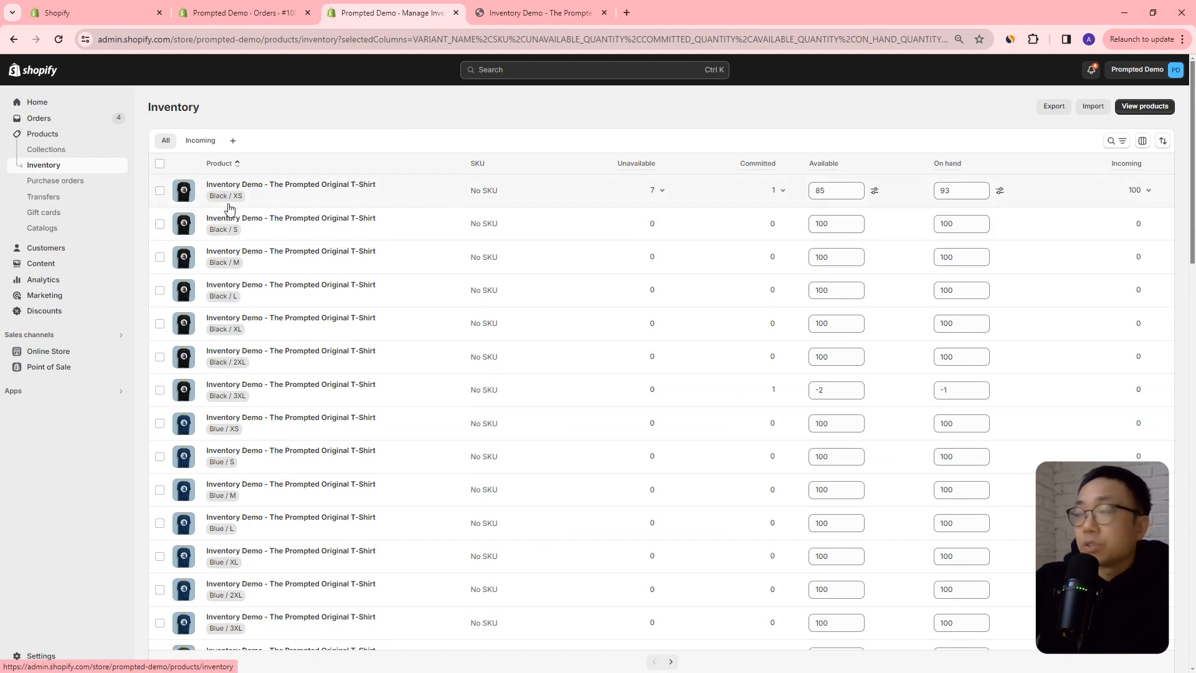
click(1137, 190)
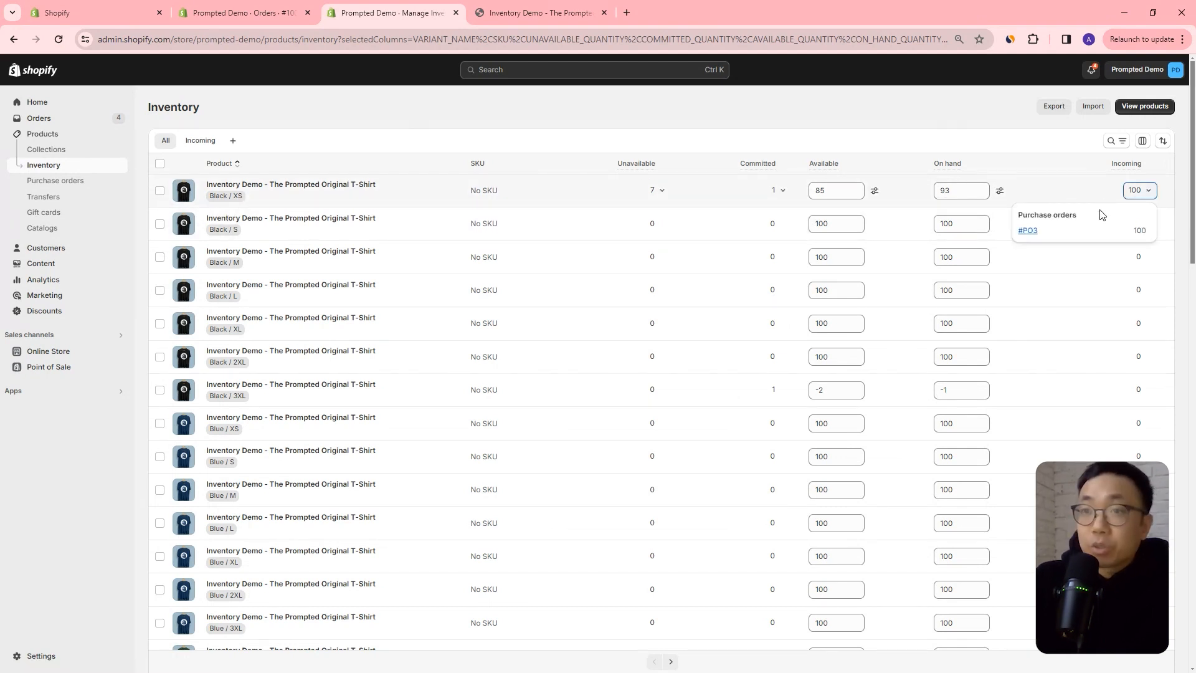
Receive the Black / XS variant's incoming purchase order with 95 units accepted and 5 rejected, and save.
click(1031, 231)
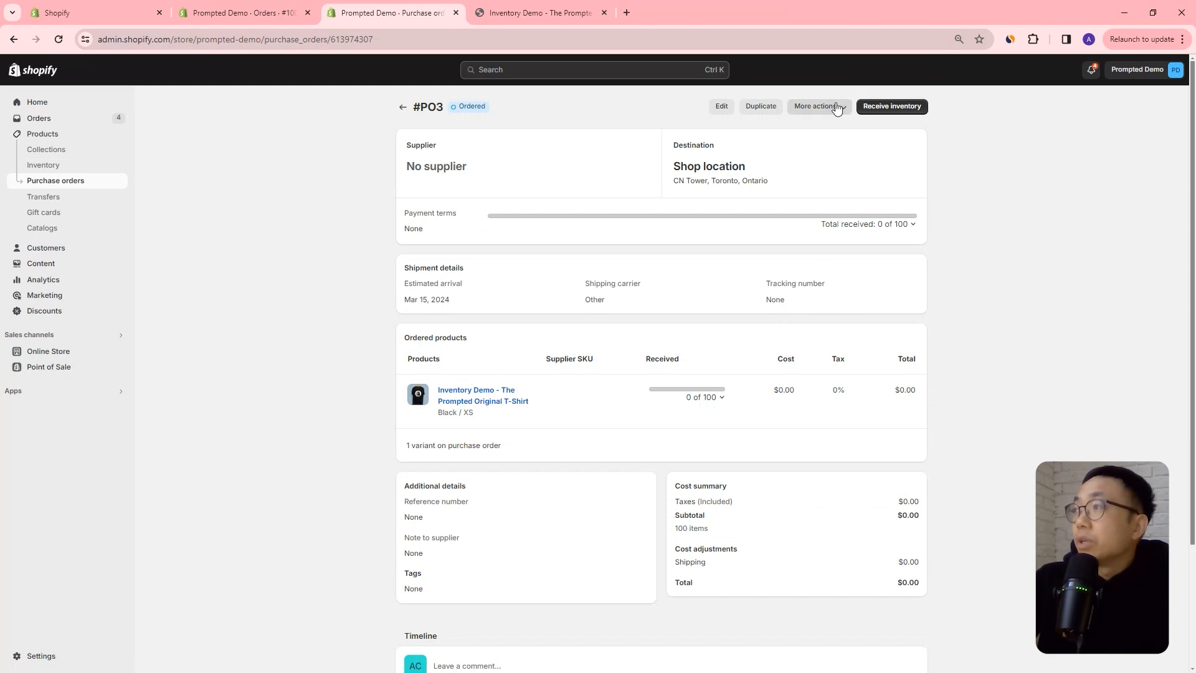
click(914, 108)
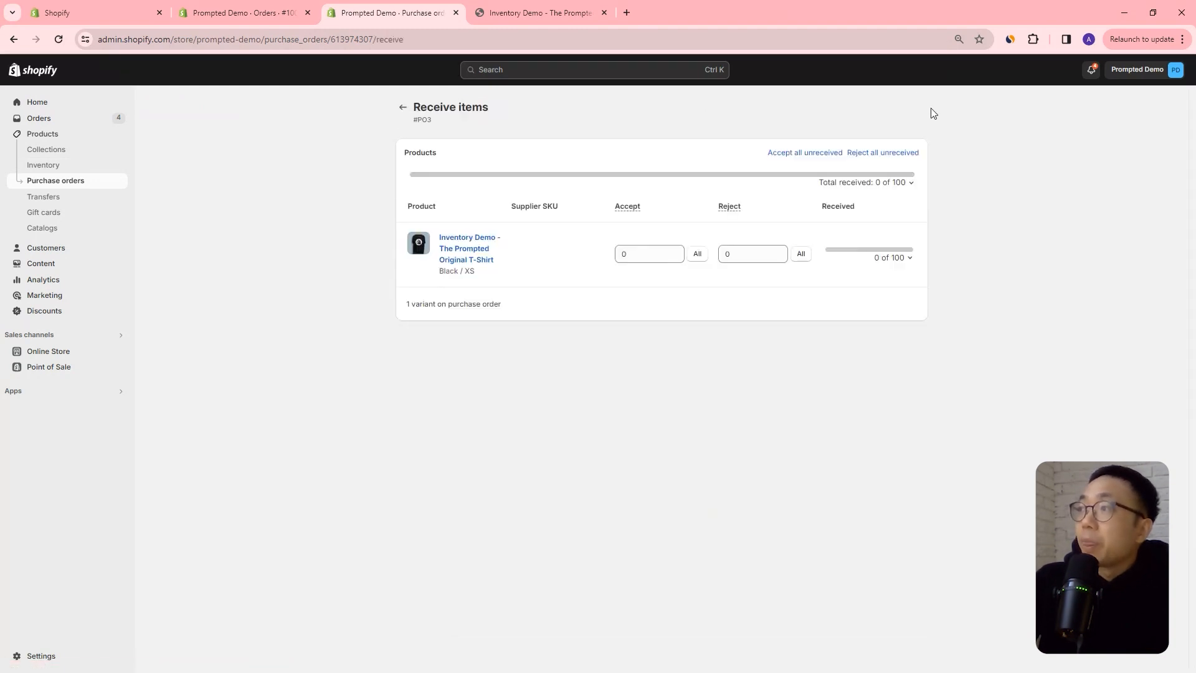
click(661, 253)
text(95)
drag(749, 255, 691, 260)
text(5)
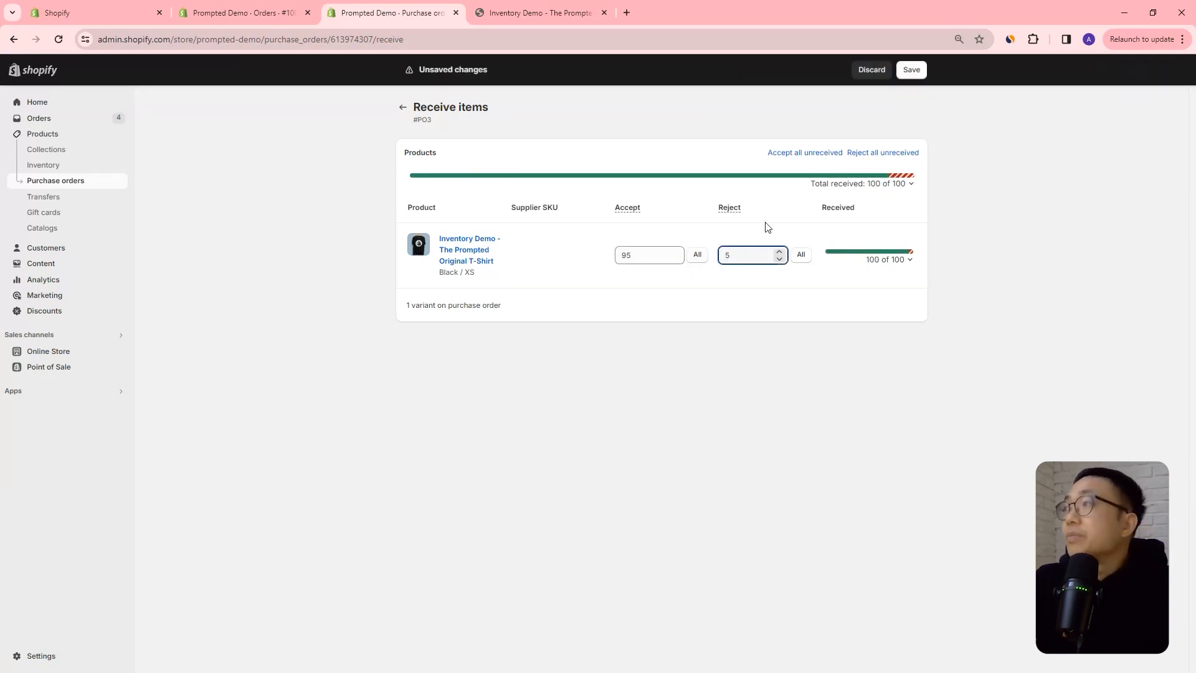
click(978, 214)
click(912, 71)
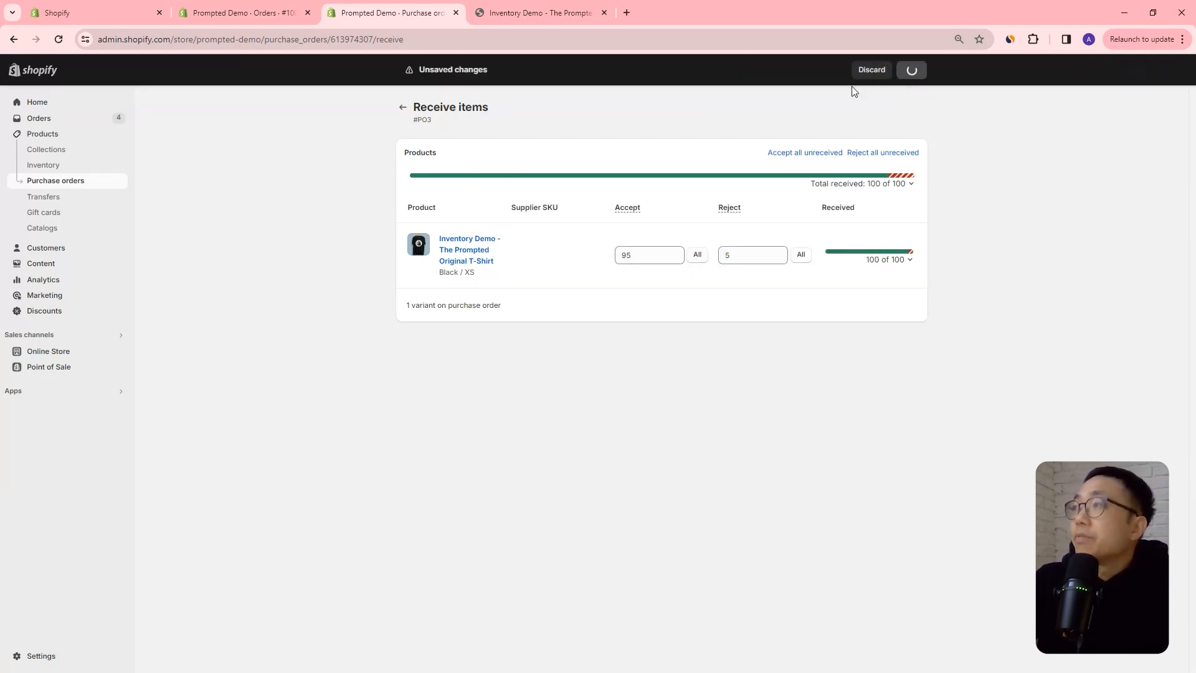
Check the Black / XS variant's on-hand quantity in the inventory list.
click(86, 163)
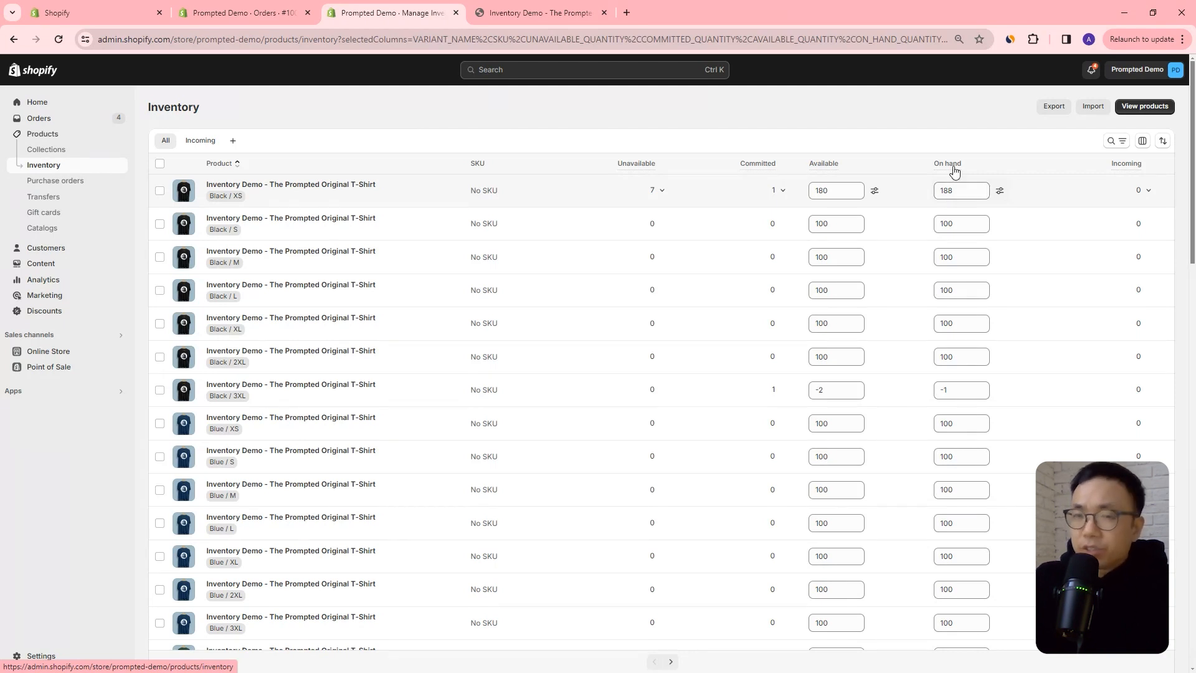
mouse_move(955, 170)
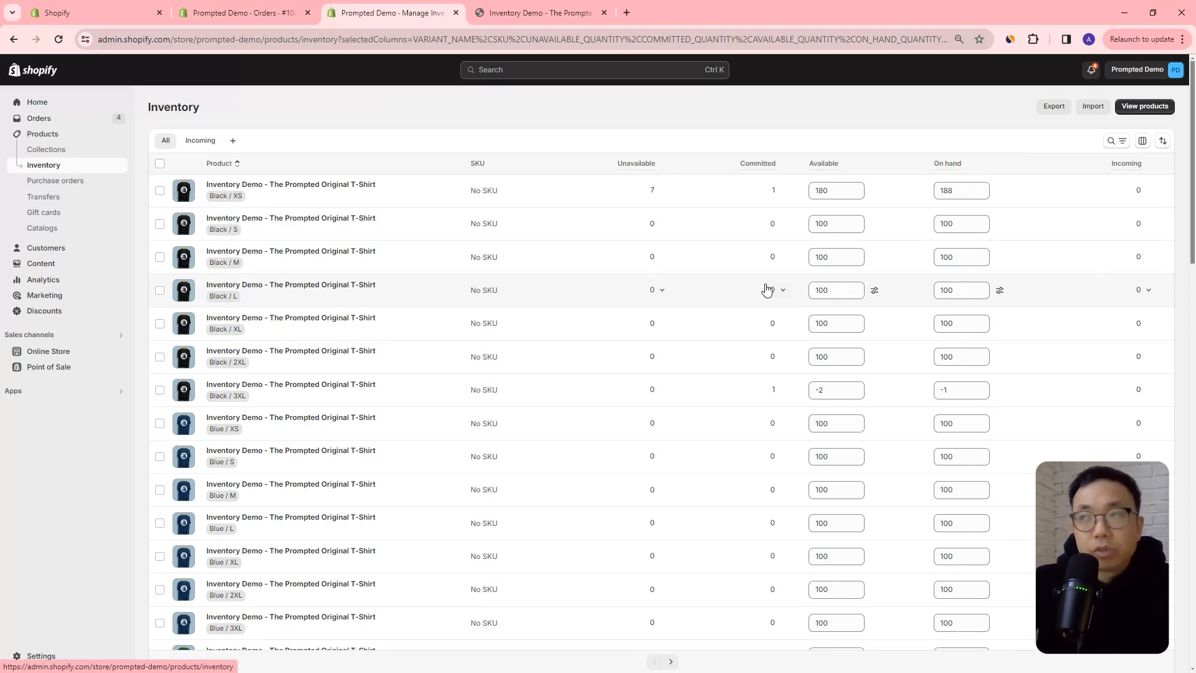
double_click(957, 192)
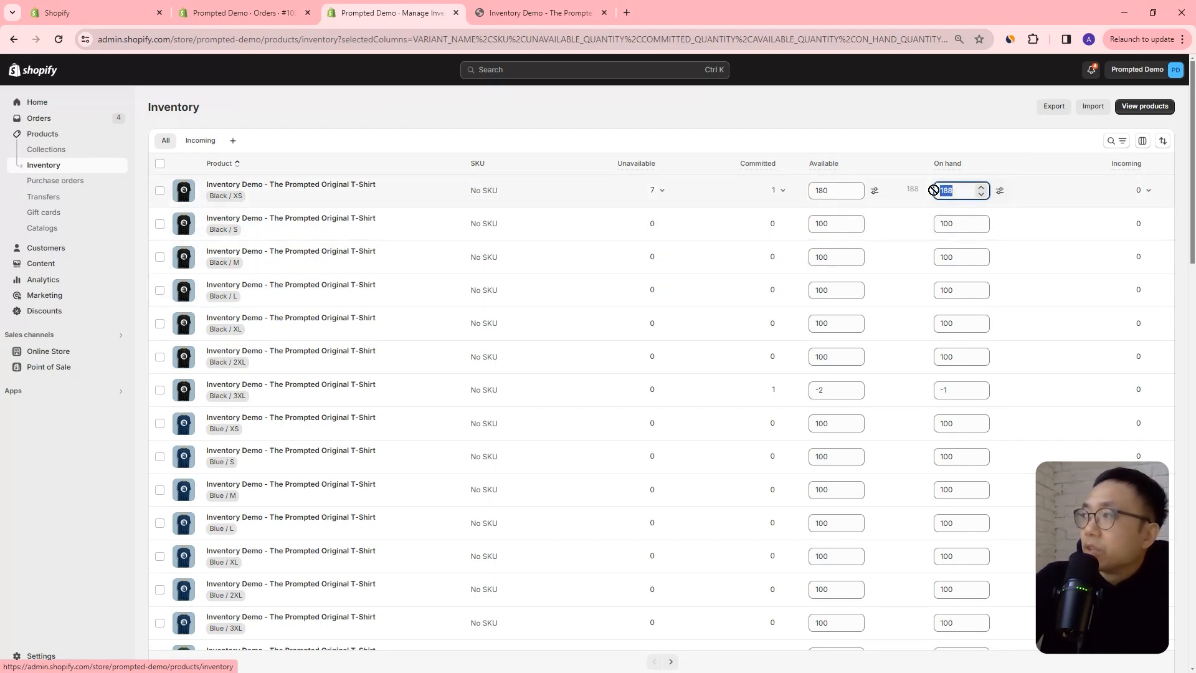
click(955, 192)
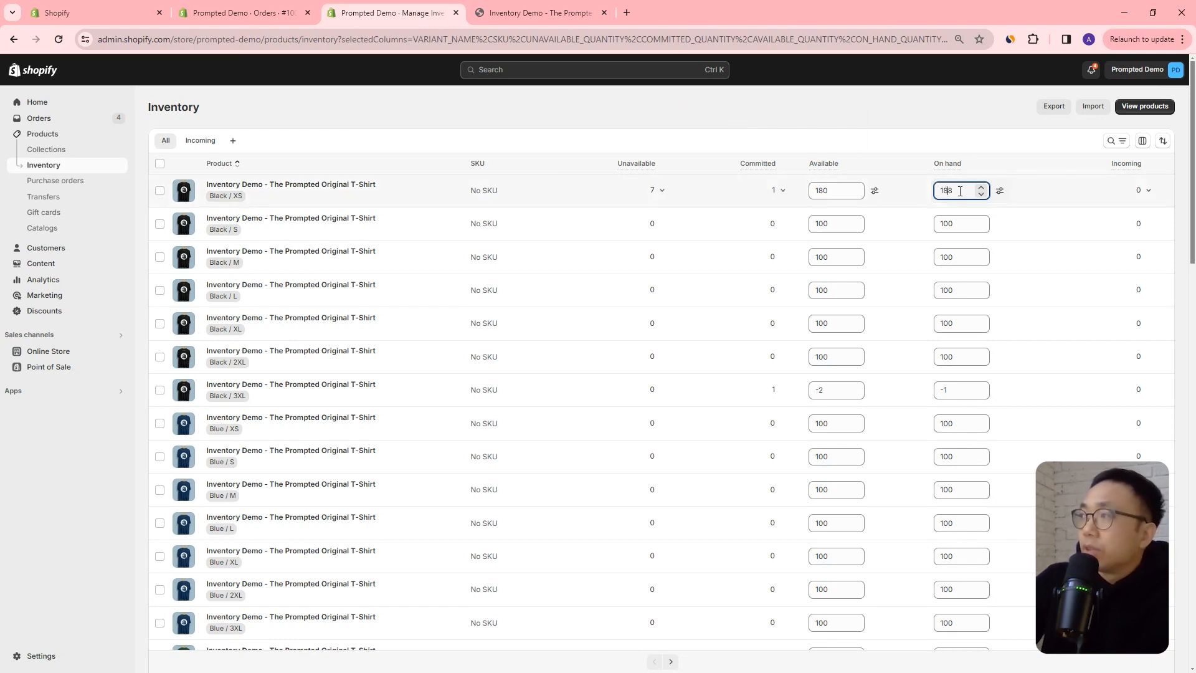
drag(959, 191, 944, 190)
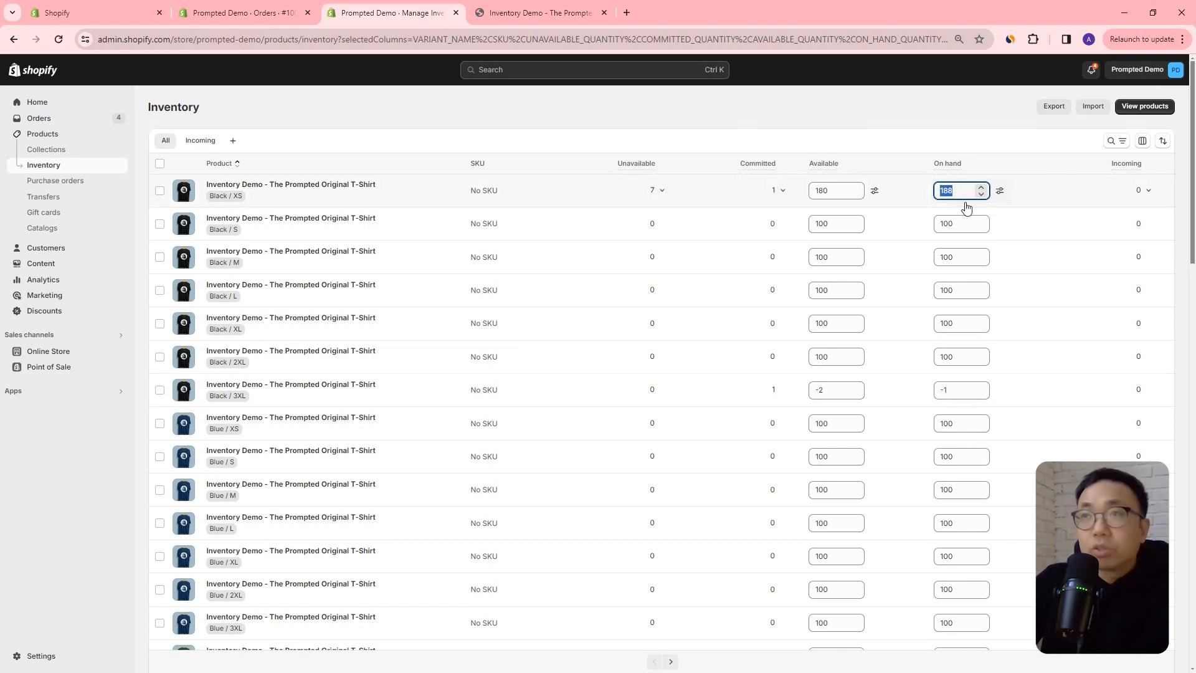
Leave the bulk editor of the 35 variants in the other browser tab, discarding its unsaved changes.
click(142, 19)
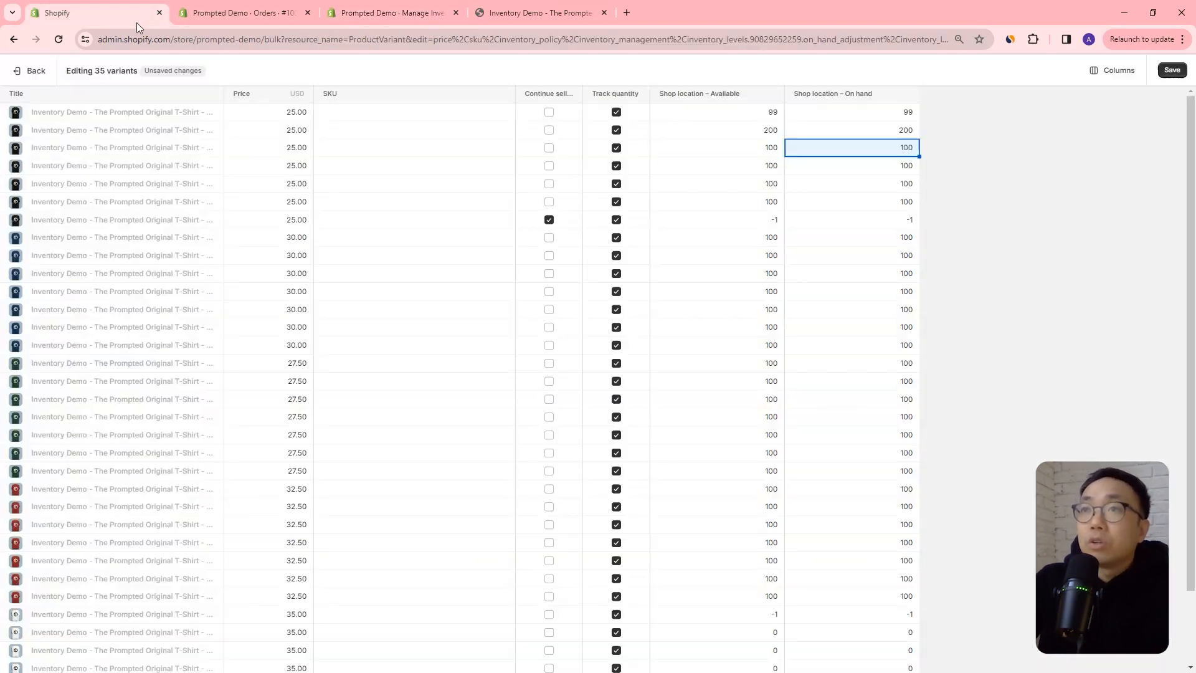
click(48, 75)
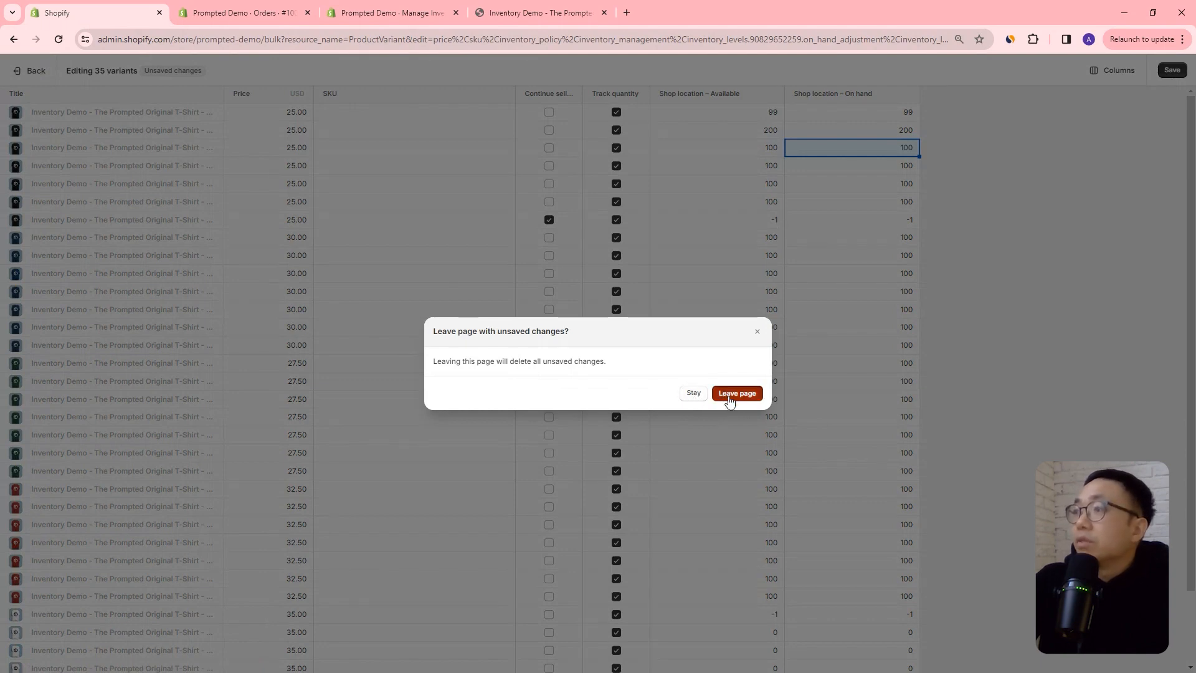
click(724, 394)
Open the inventory adjustment history of the T-shirt's Black / XS variant.
scroll(555, 347, down, 4)
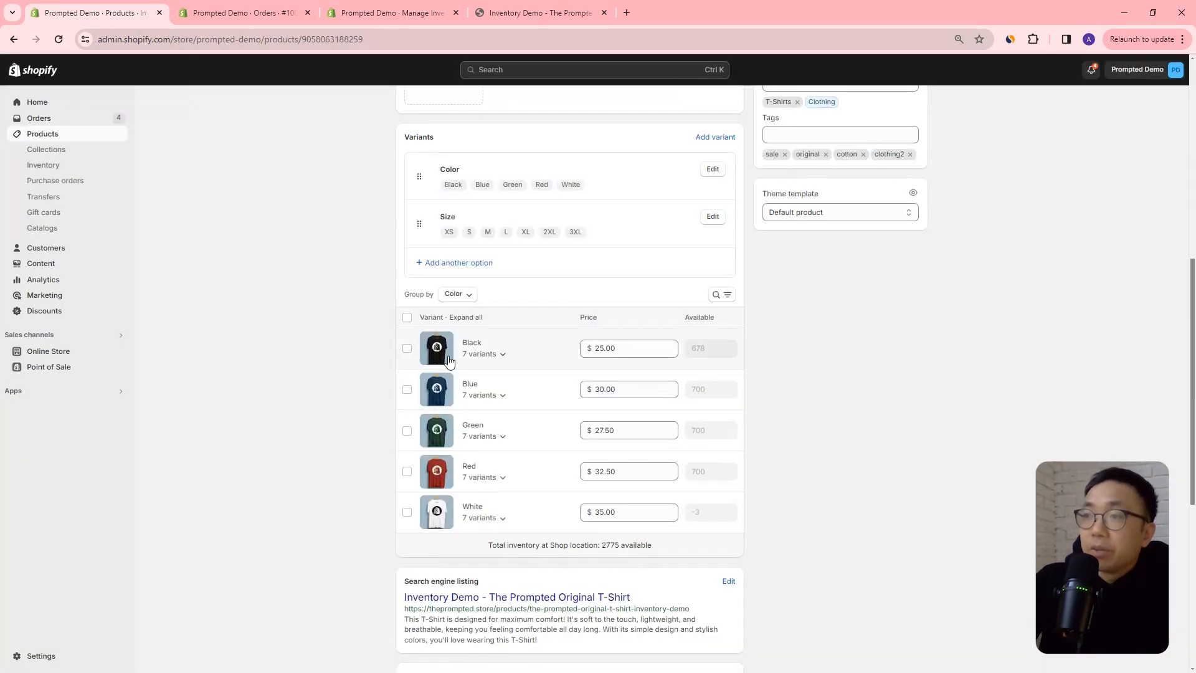
click(495, 356)
click(476, 386)
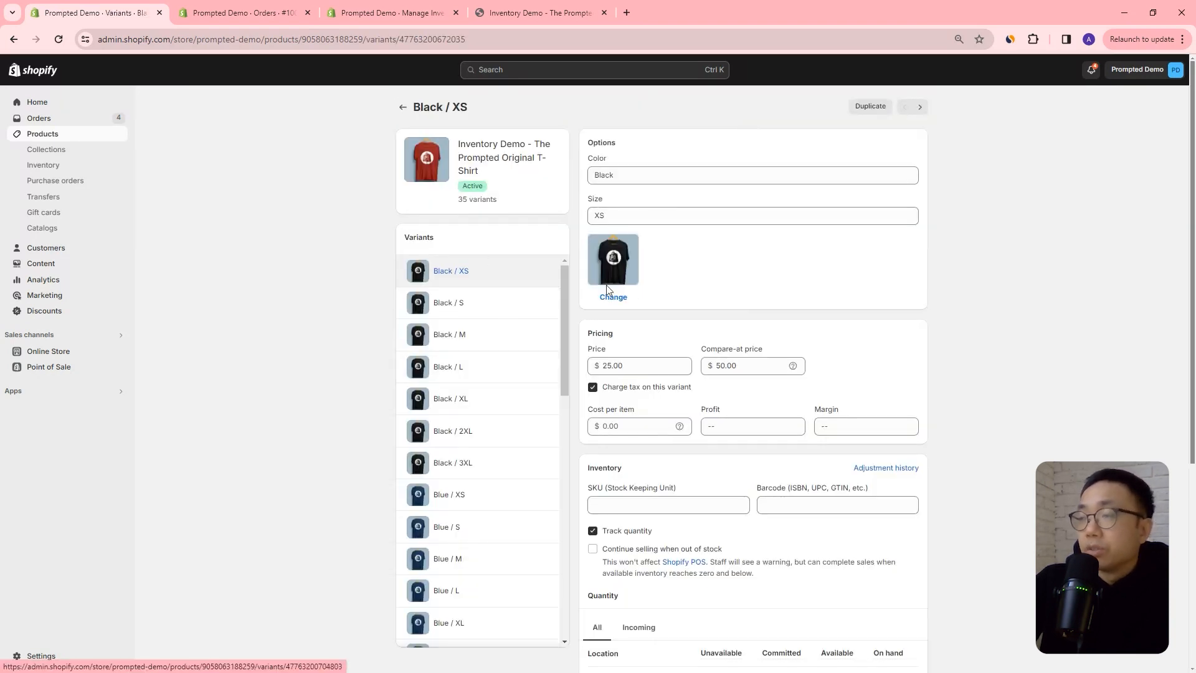
scroll(609, 381, down, 1)
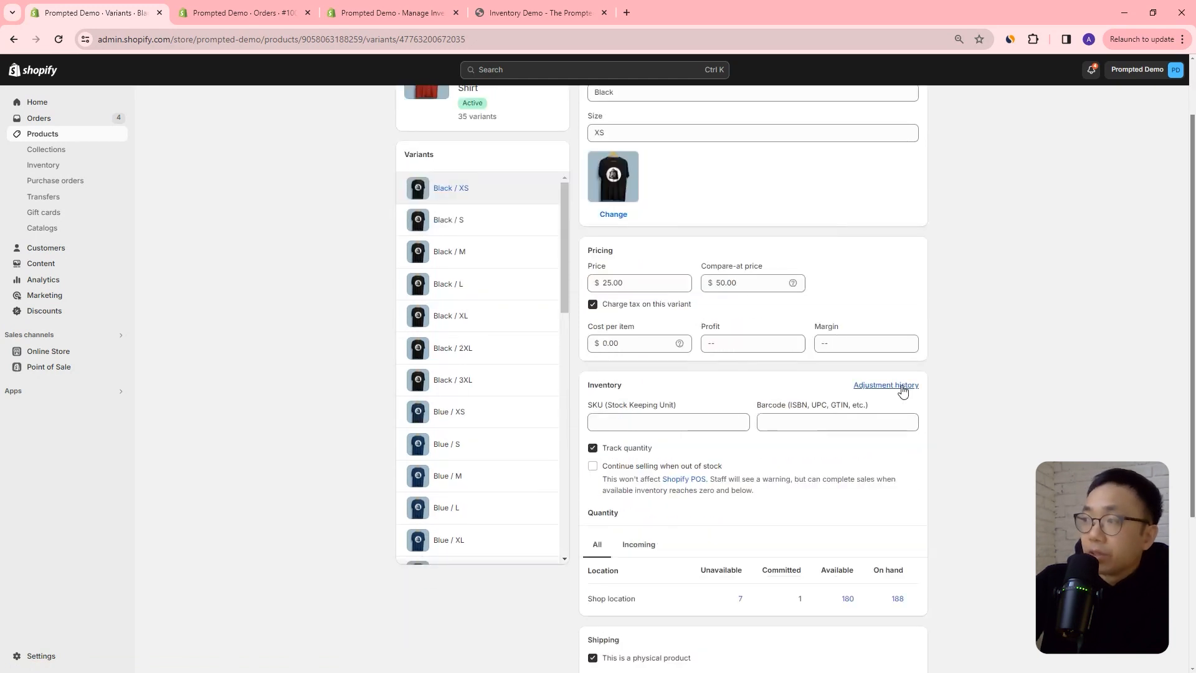
click(876, 386)
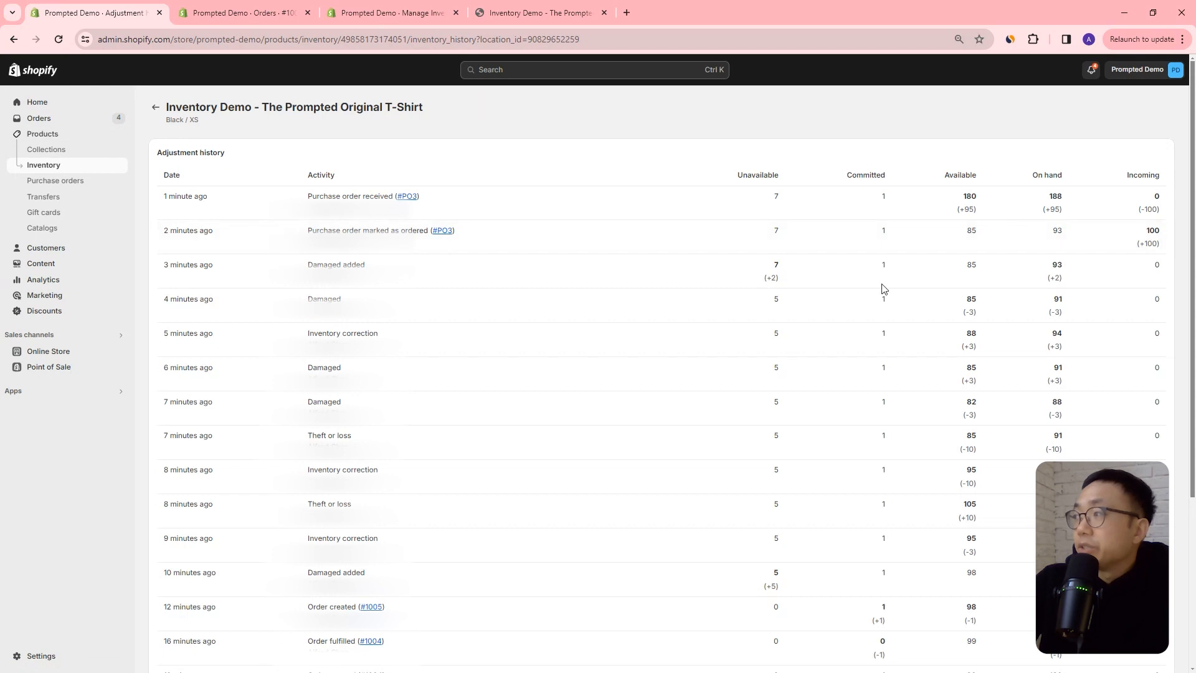
Examine the Black / XS variant's adjustment history for the activities and their changes to available, on-hand and incoming quantities.
scroll(817, 272, down, 4)
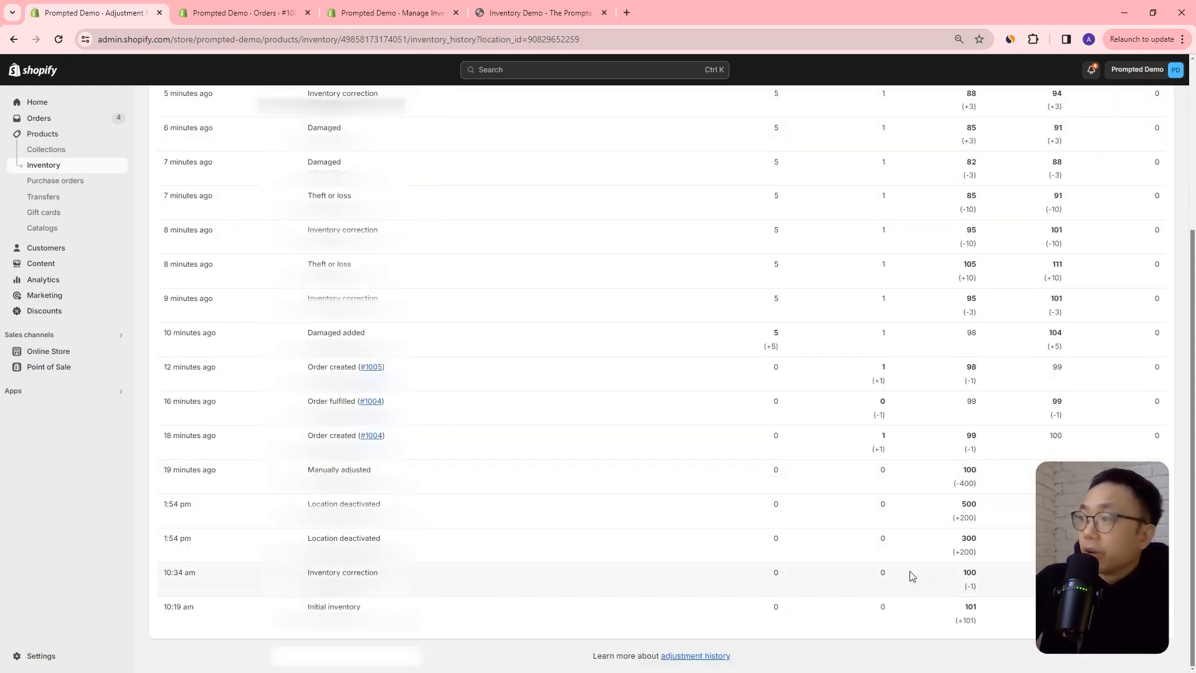
scroll(949, 516, up, 2)
scroll(959, 492, up, 2)
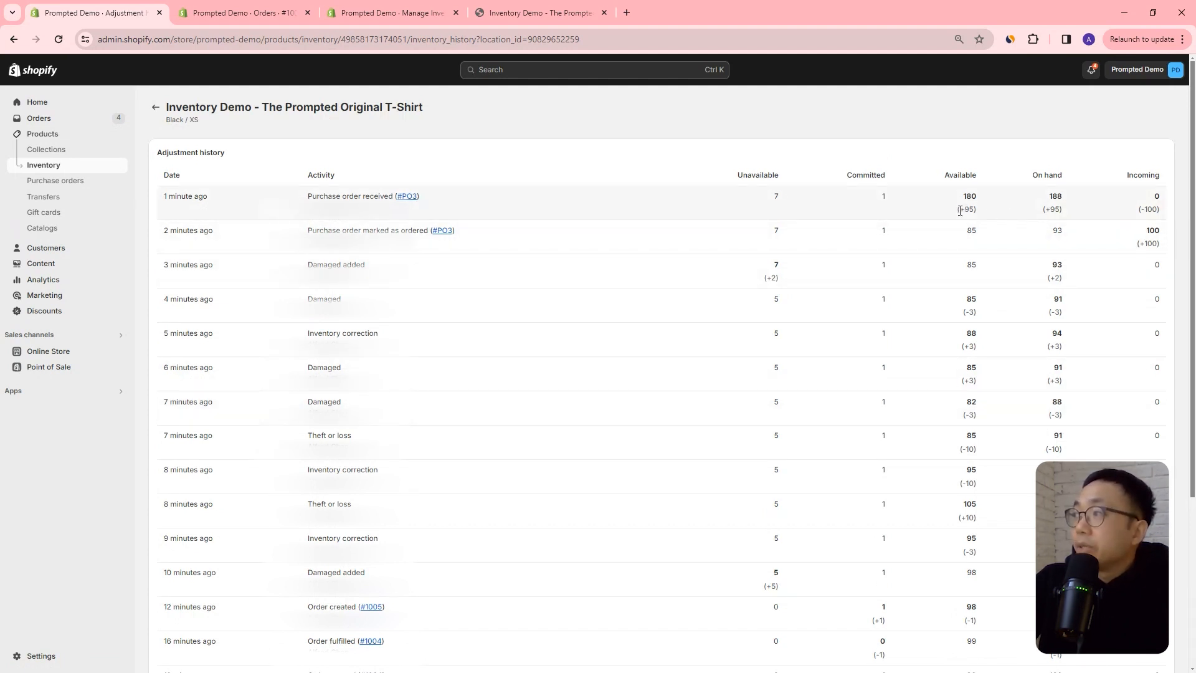
drag(958, 209, 1086, 221)
click(908, 244)
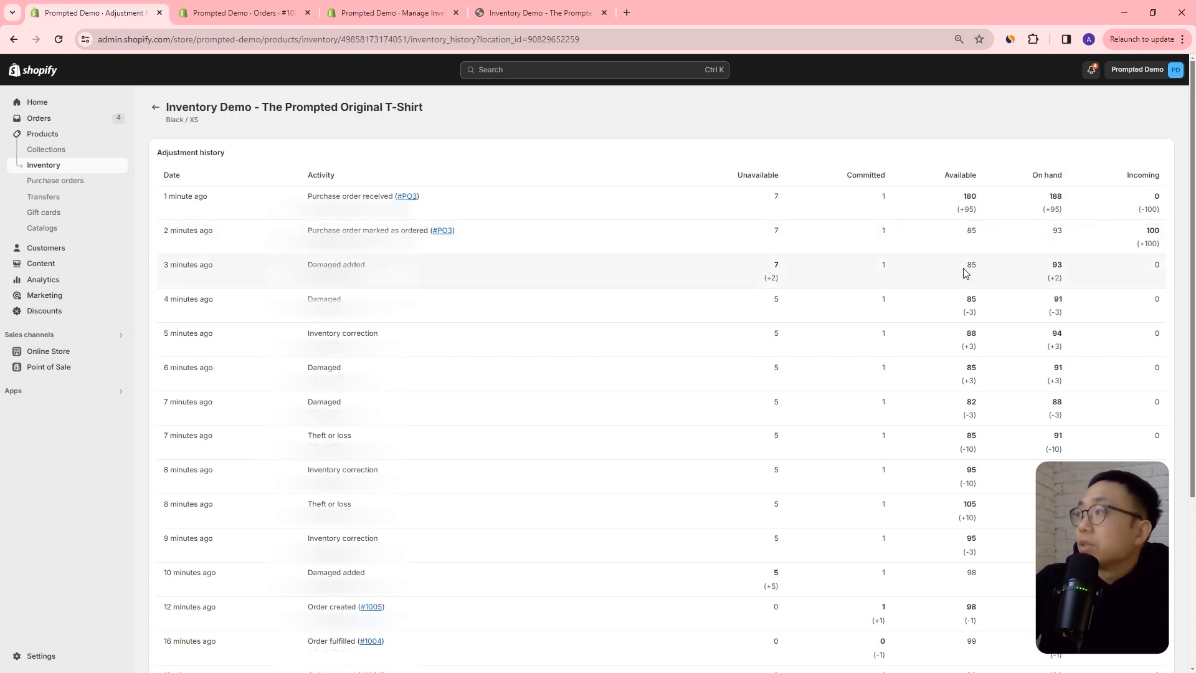
drag(1048, 277, 1078, 284)
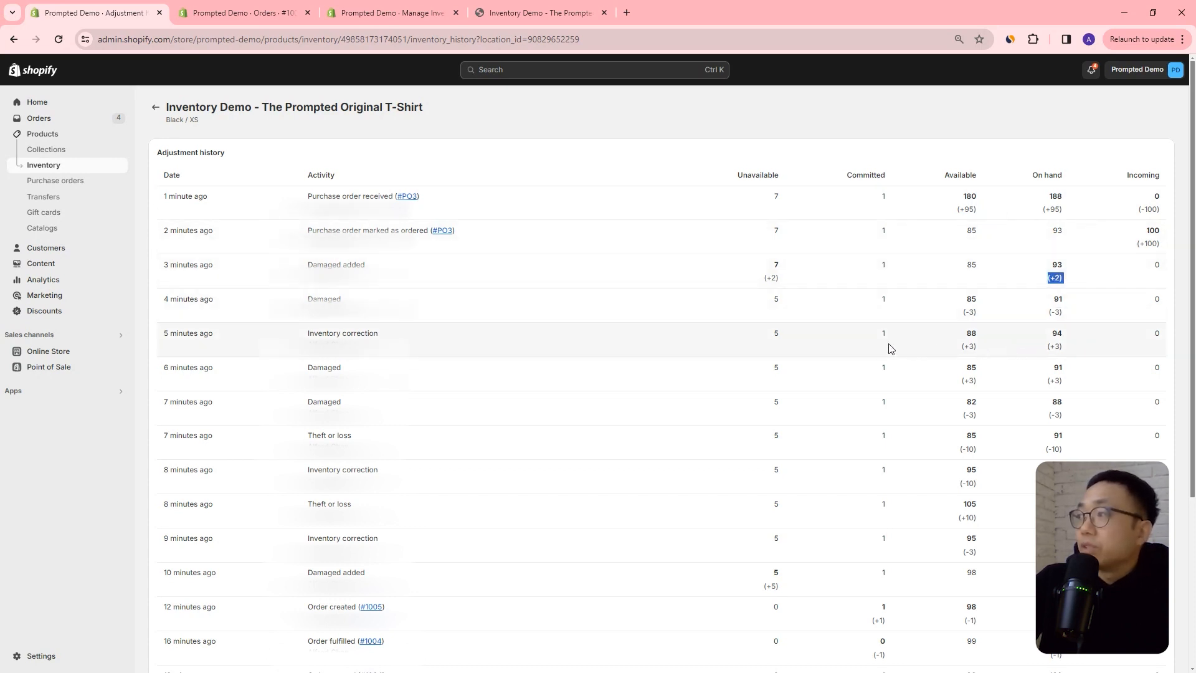
scroll(333, 397, down, 3)
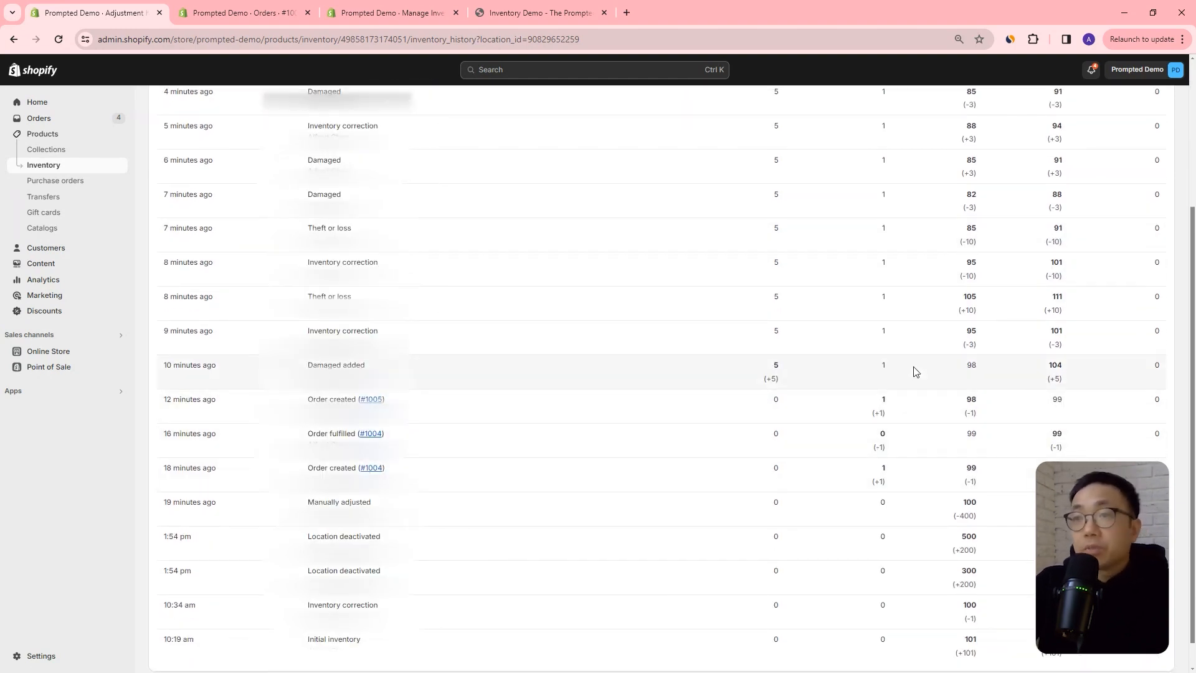
scroll(238, 131, up, 3)
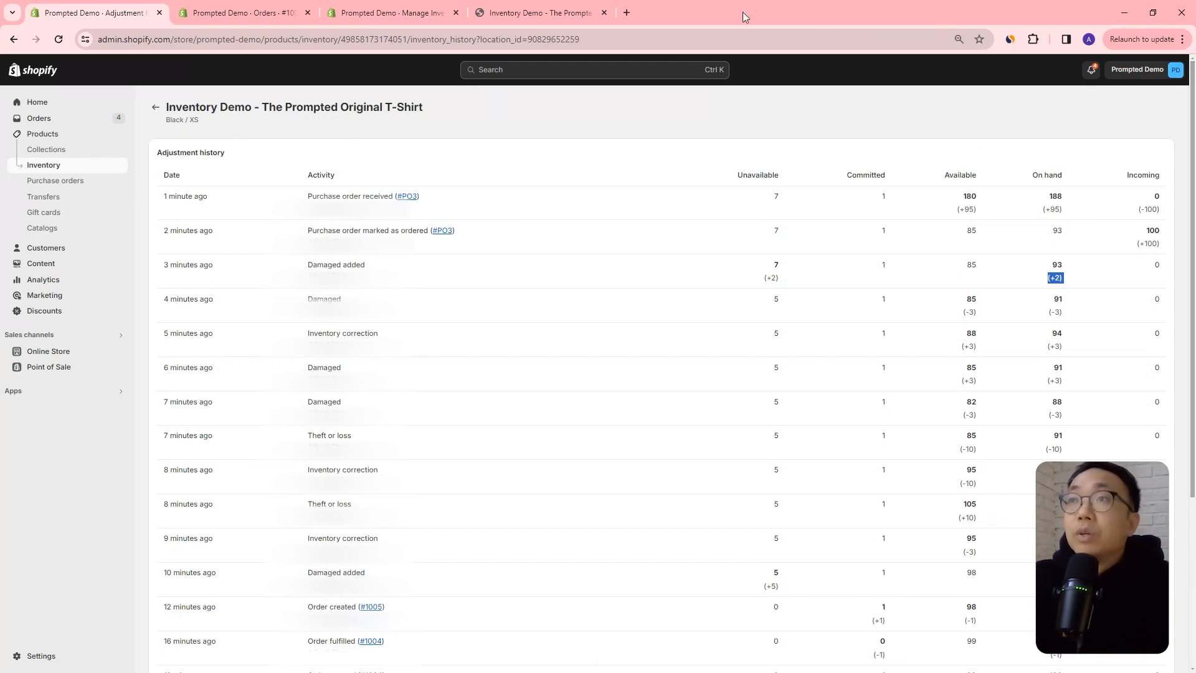
Return to the inventory list and look over the variants' unavailable, committed, available and on-hand quantities.
click(392, 12)
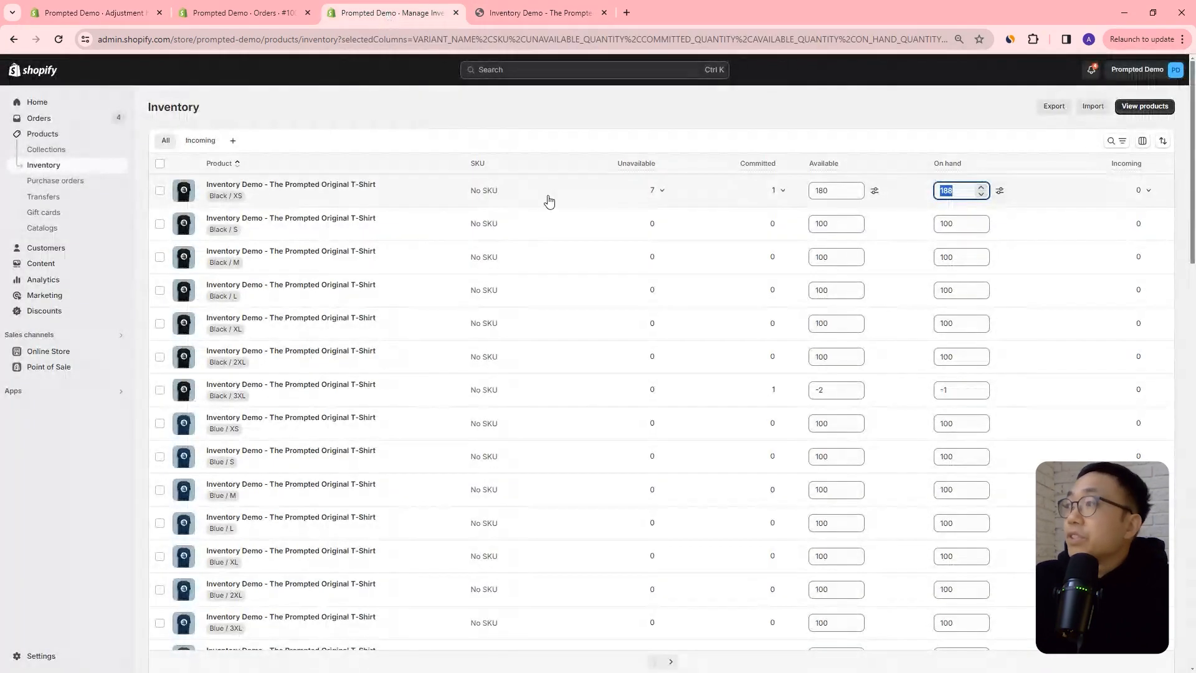
click(873, 119)
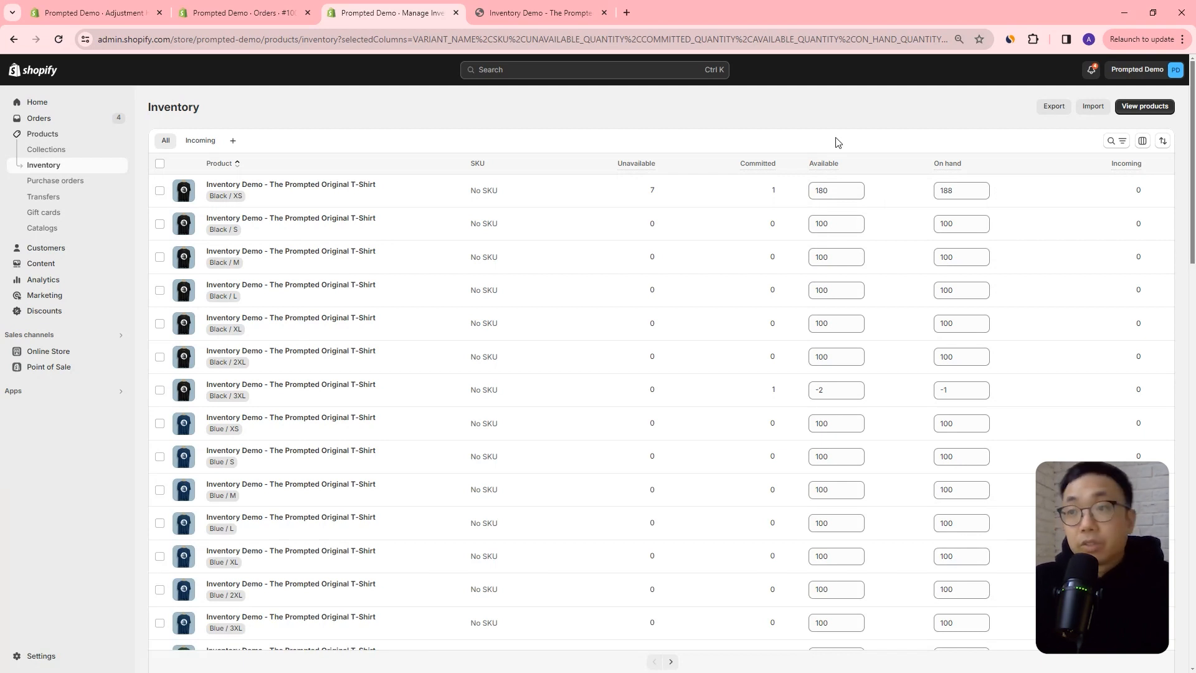
scroll(884, 261, down, 2)
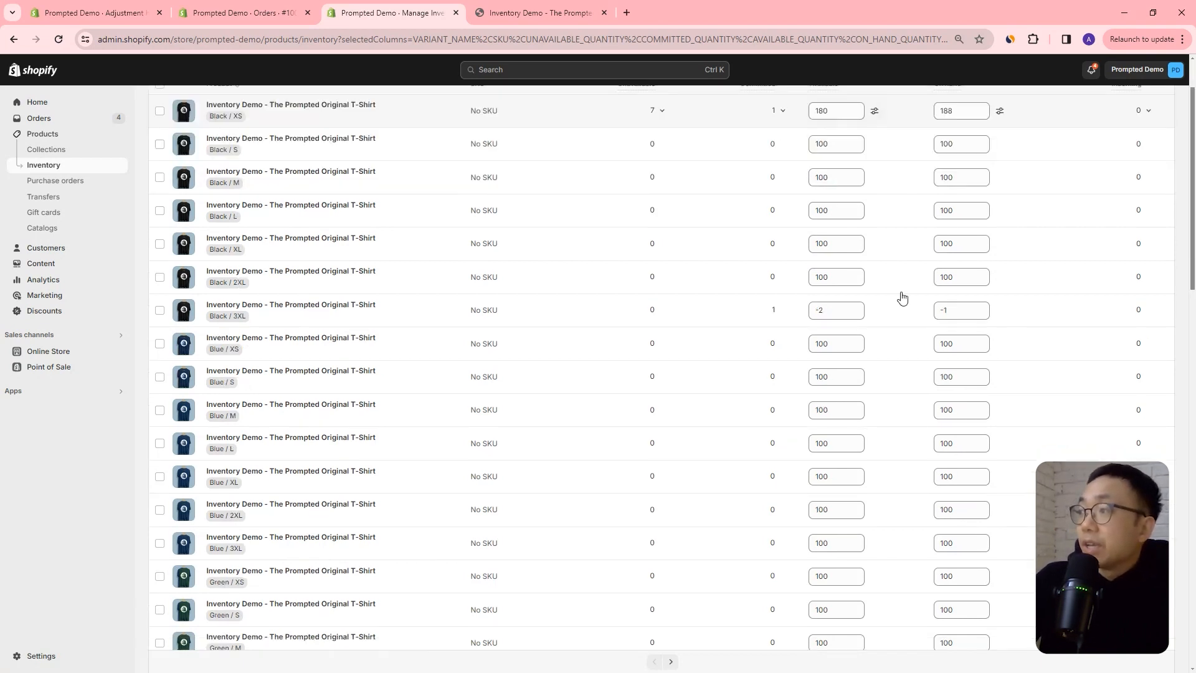
scroll(865, 441, up, 2)
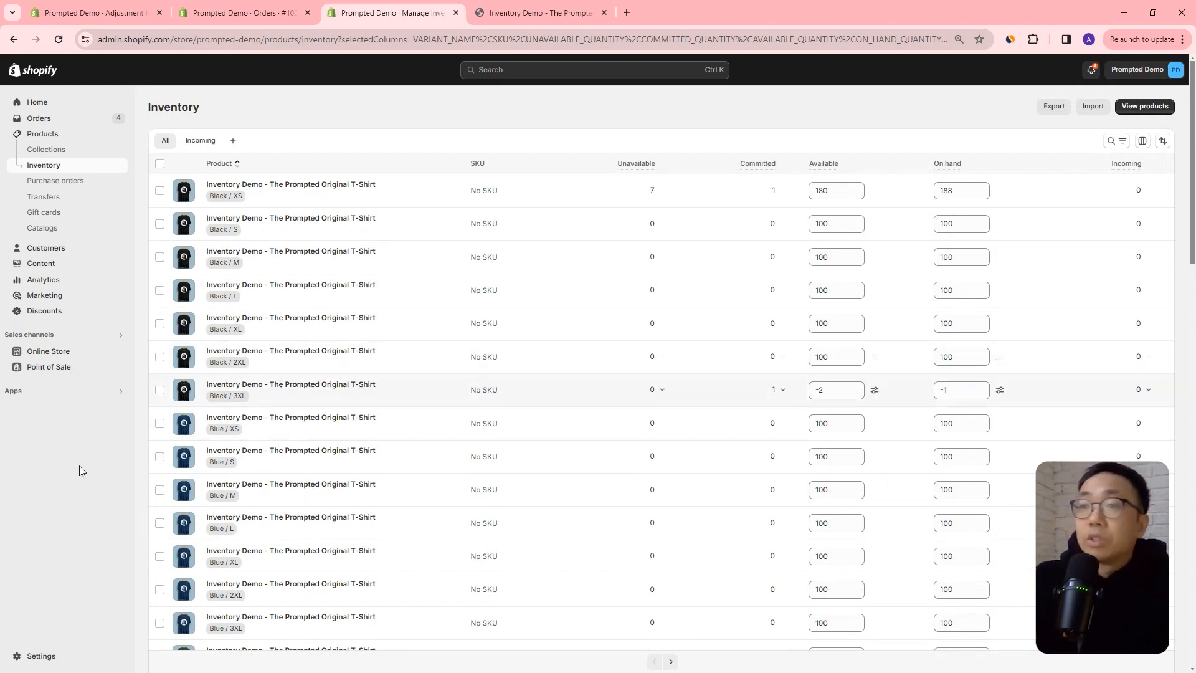
Start adding a new store location in the location settings and name it New York Warehouse.
click(42, 655)
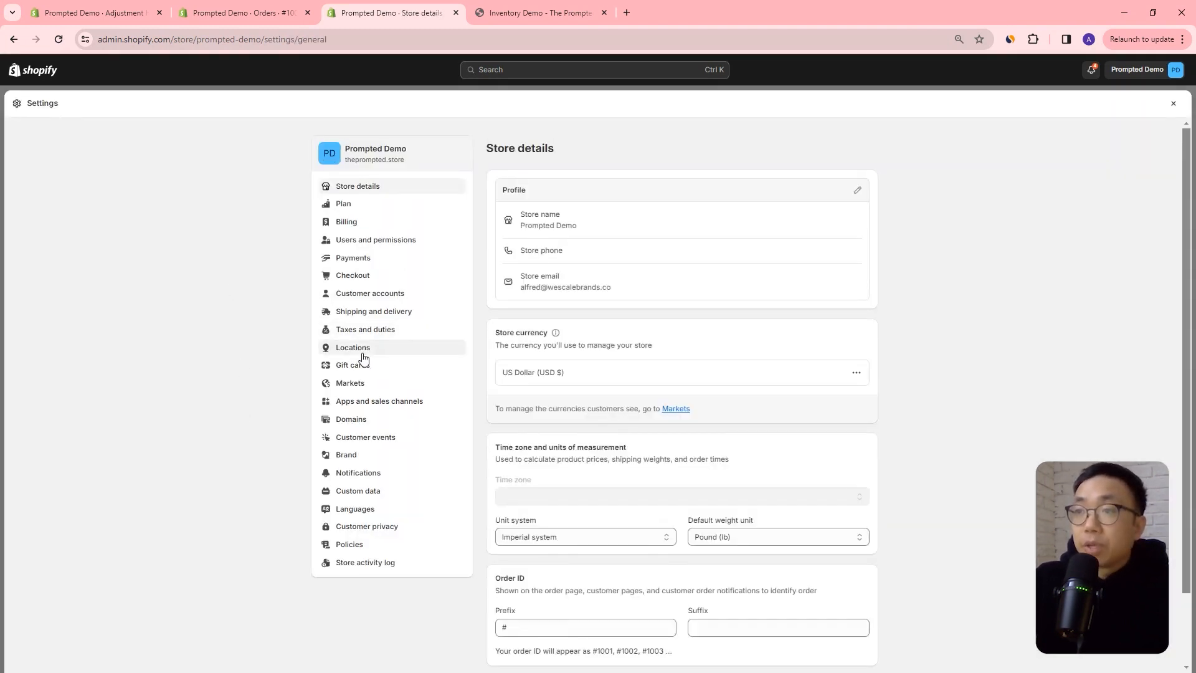
click(360, 349)
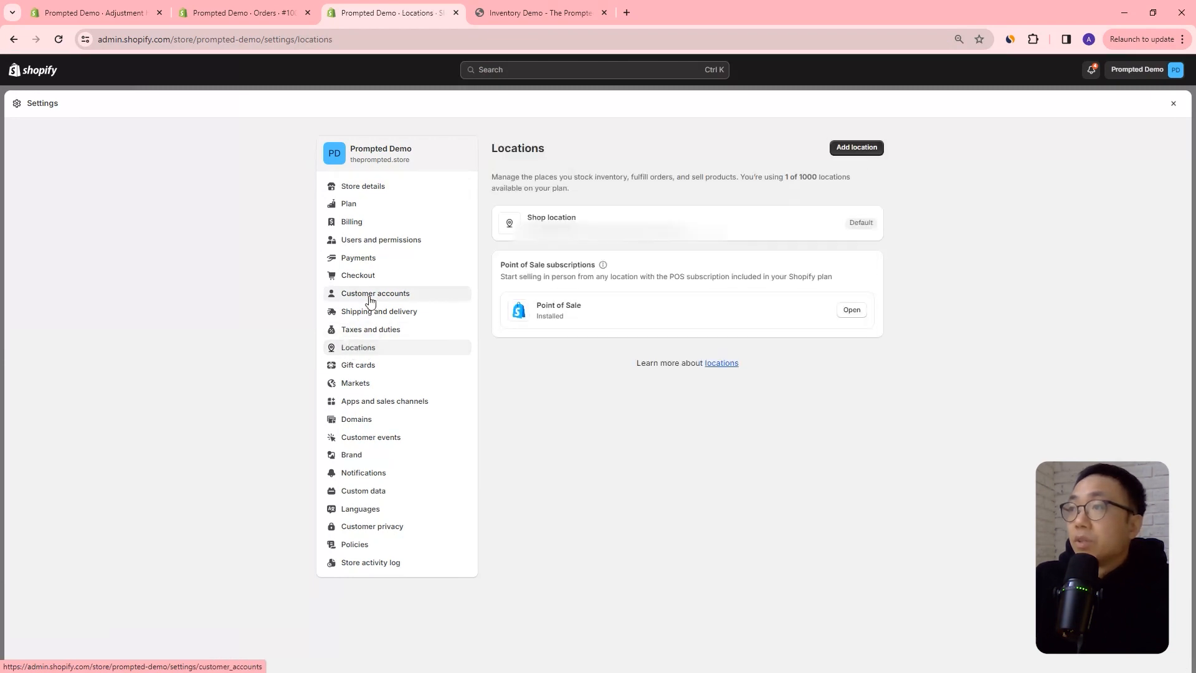
click(845, 150)
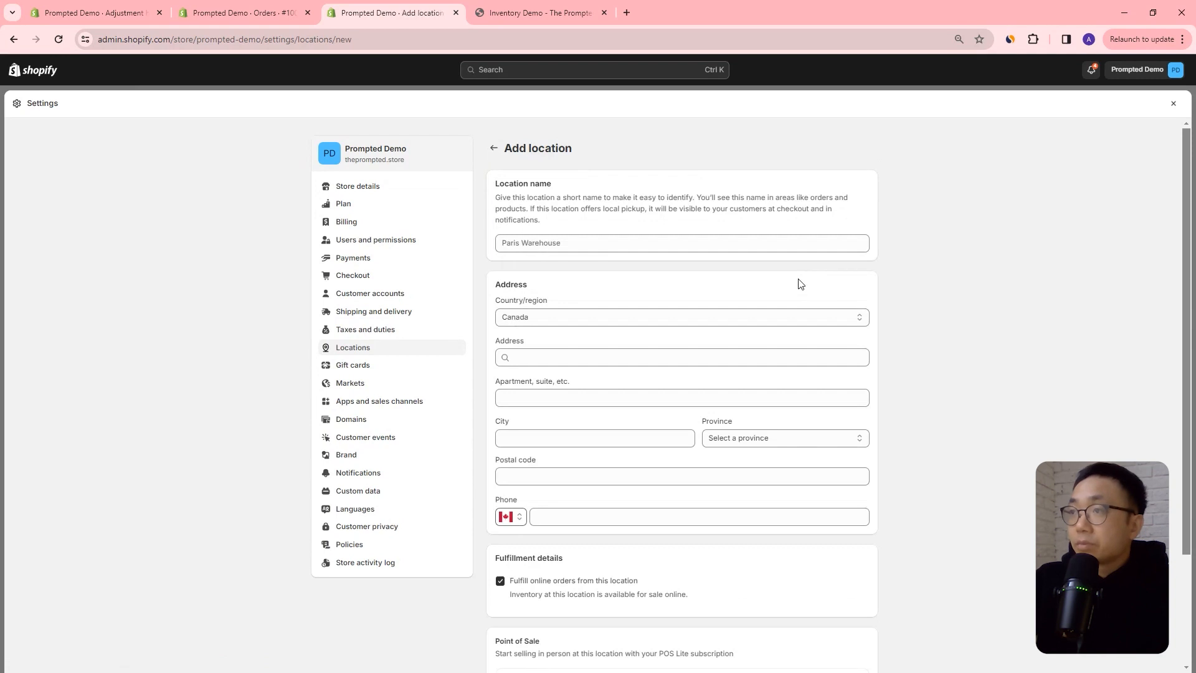
click(700, 244)
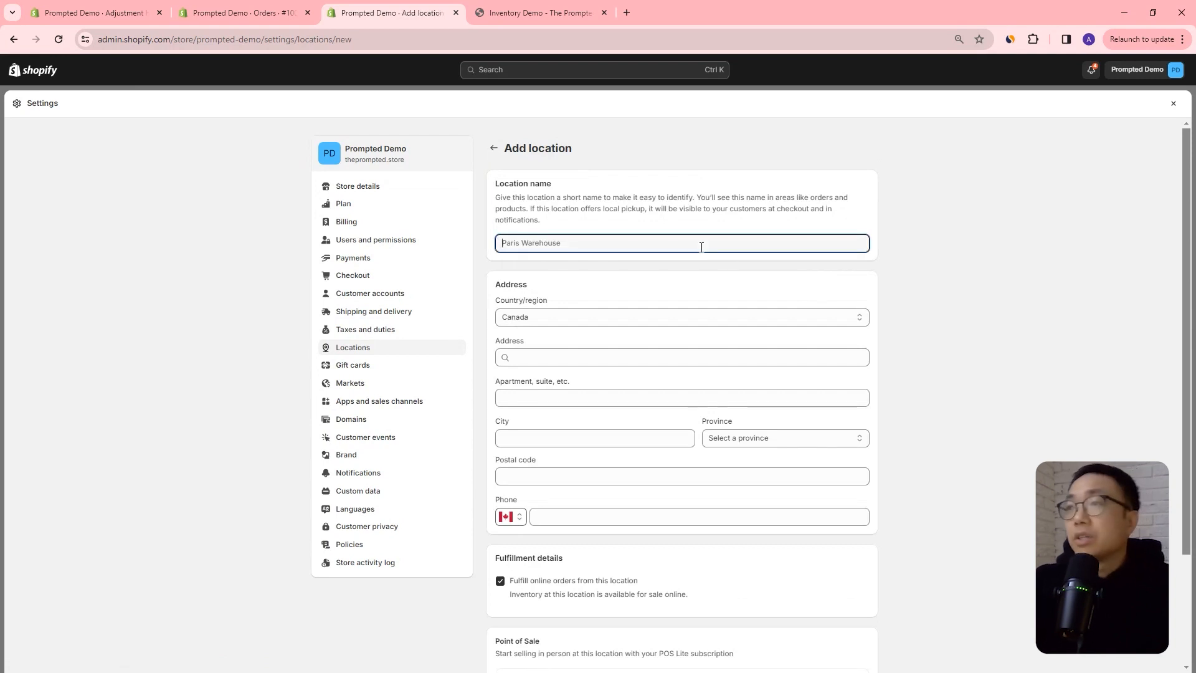
text(New York W)
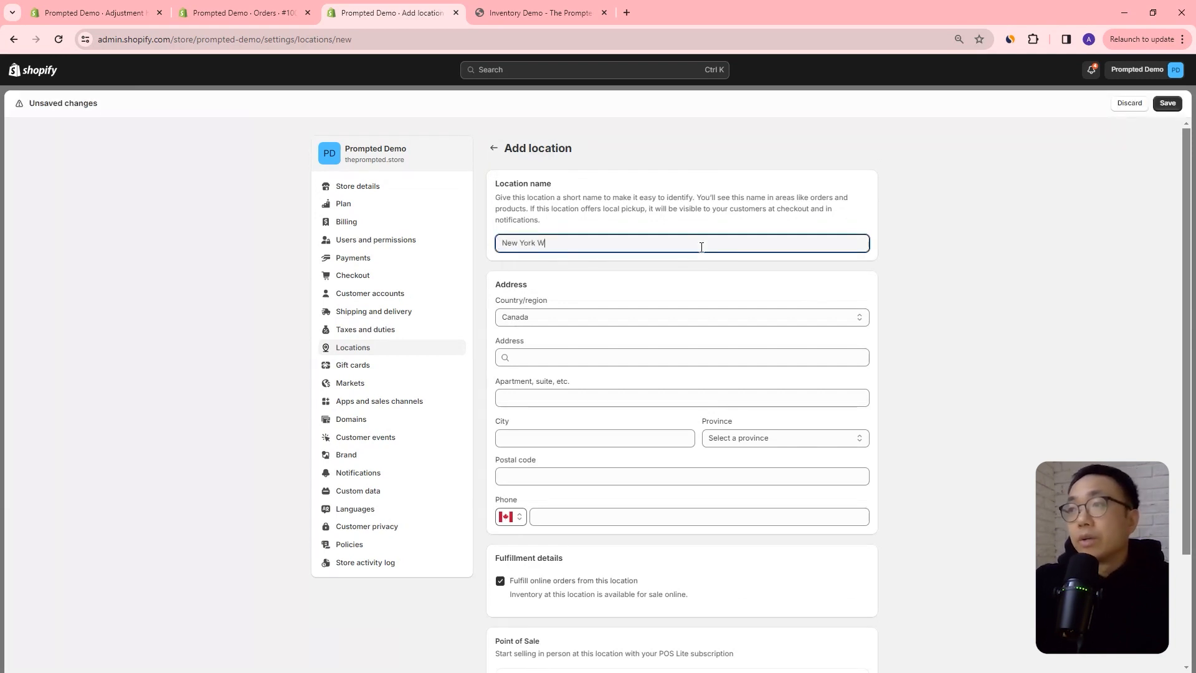
text(arehouse)
Set the new location's country to United States, look up the Empire State Building as its address, and save the location.
click(647, 317)
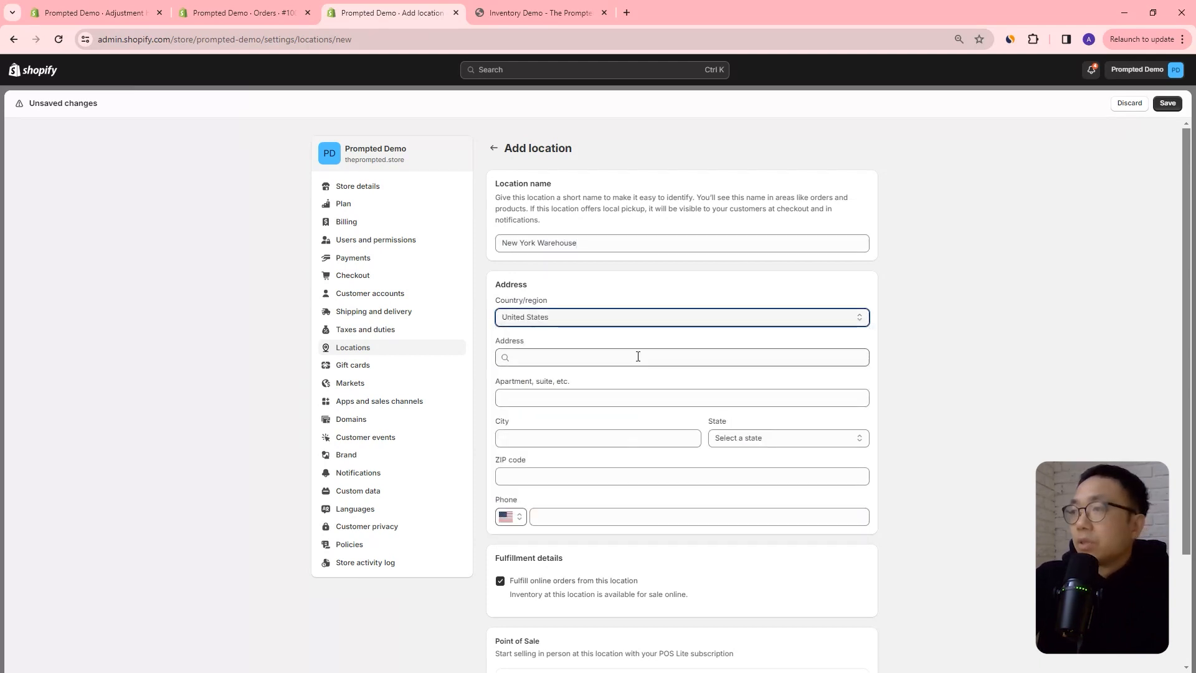
click(637, 355)
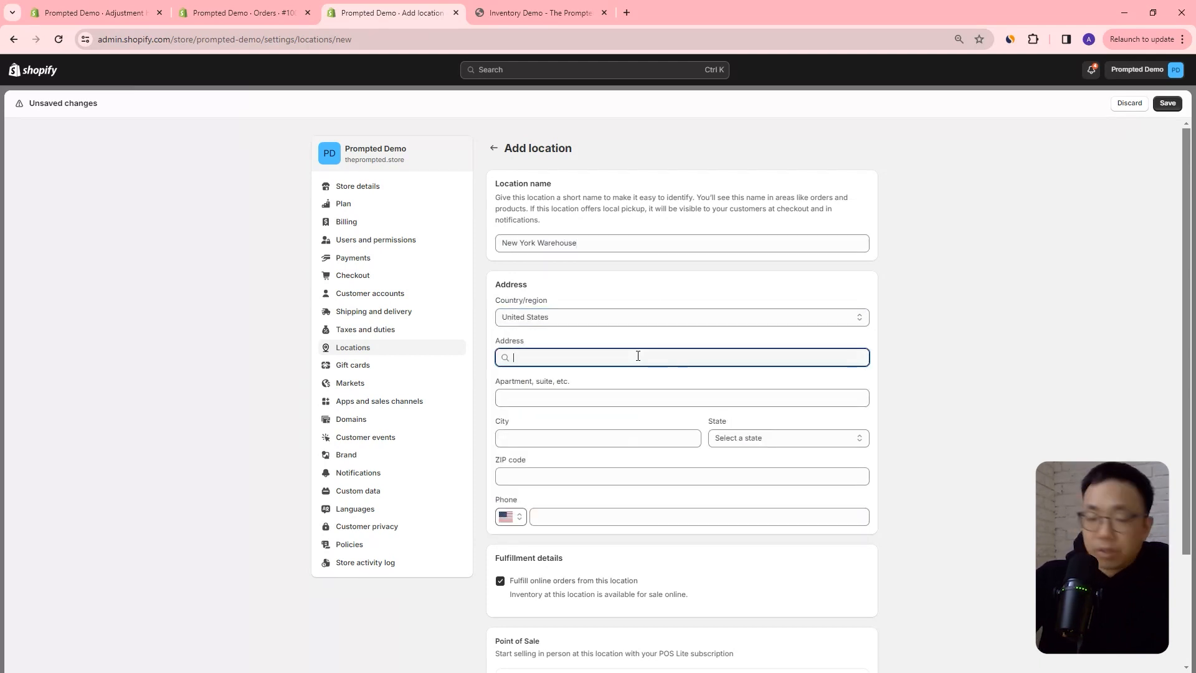
text(empire)
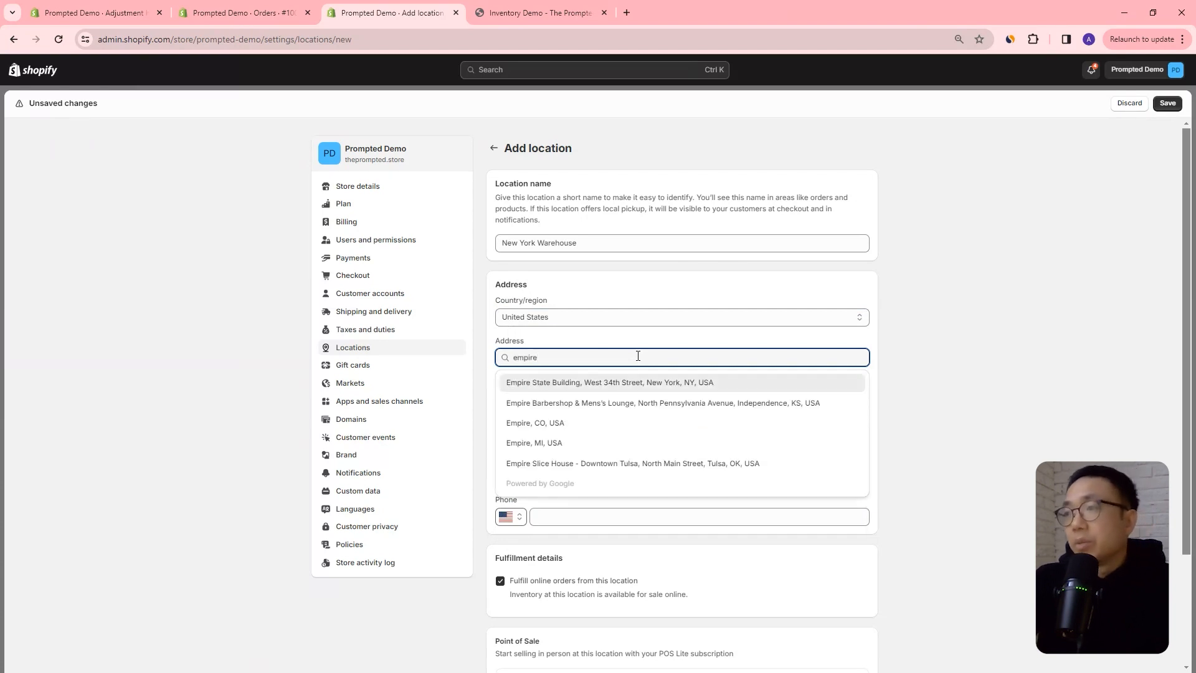
click(629, 382)
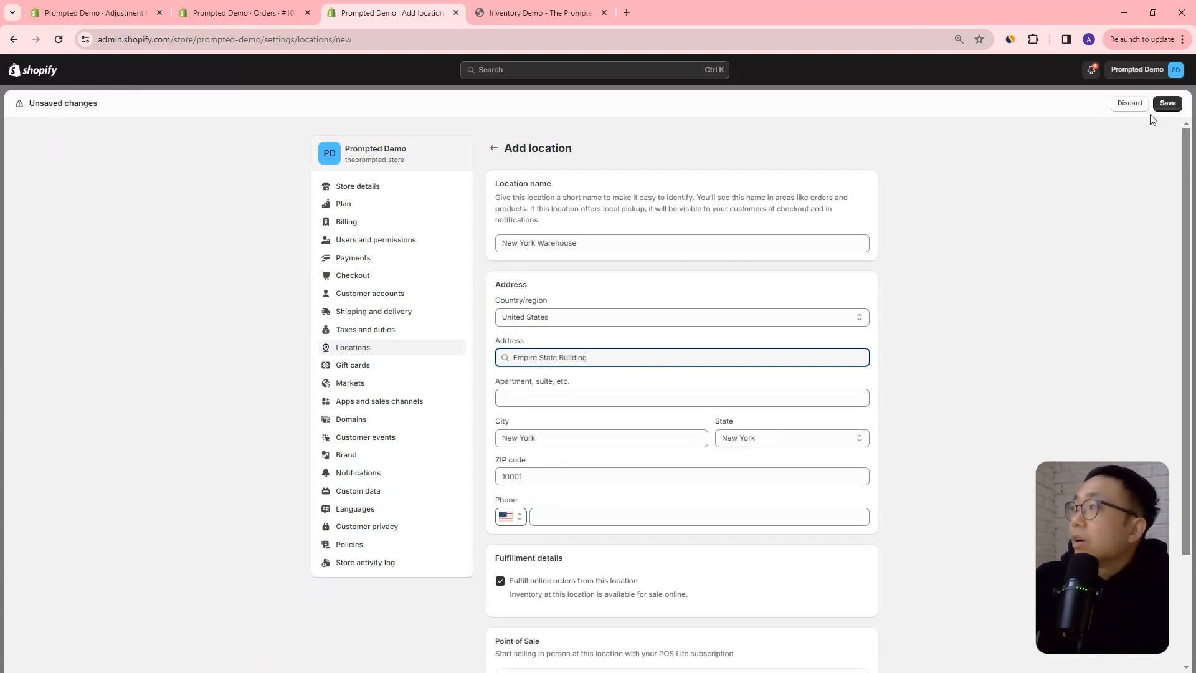
click(1166, 104)
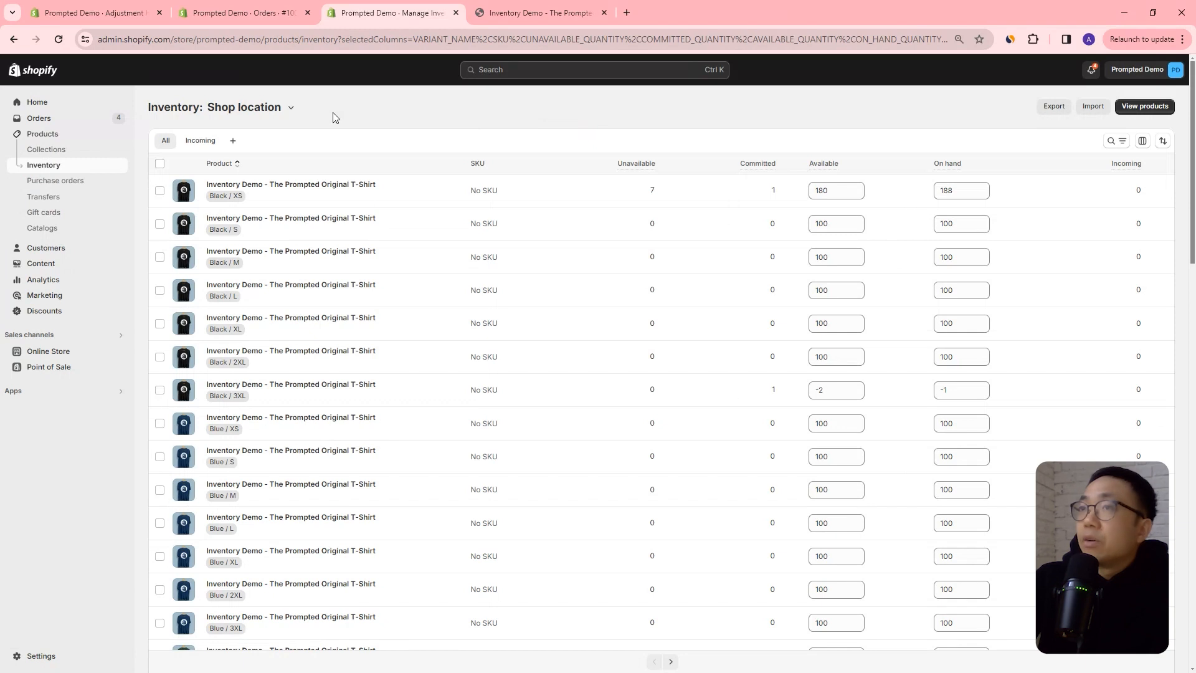
Switch the inventory list to New York Warehouse and open the T-shirt's 35 variants for bulk editing in the other browser tab.
click(291, 113)
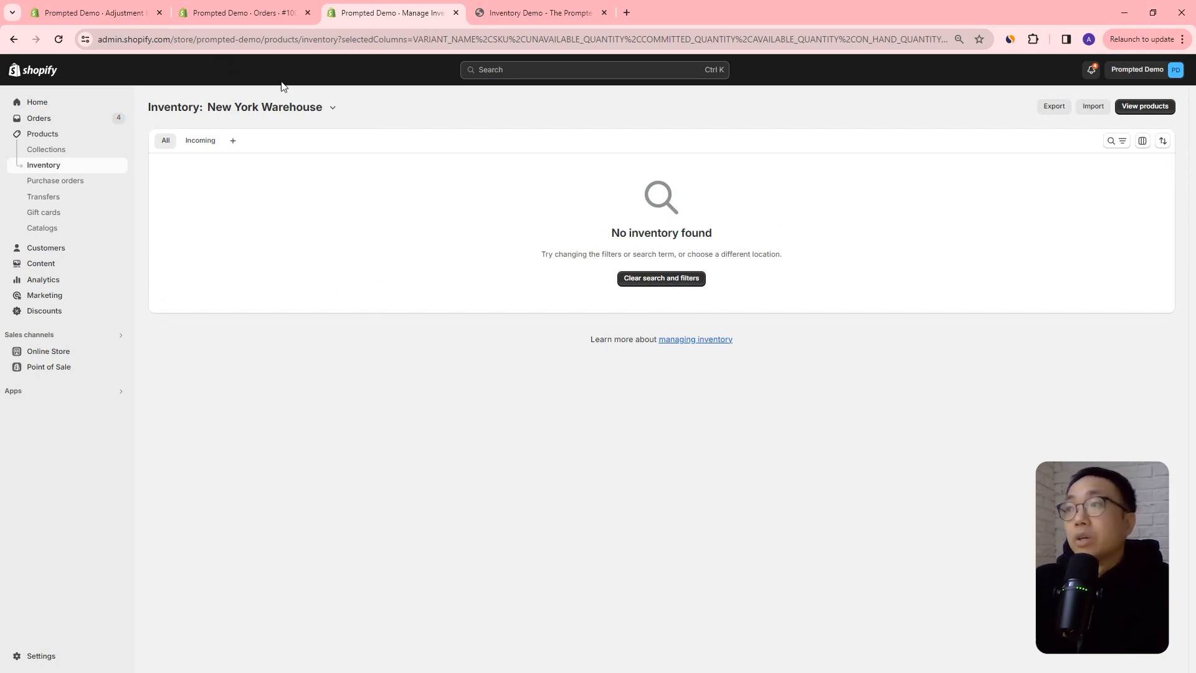
click(121, 15)
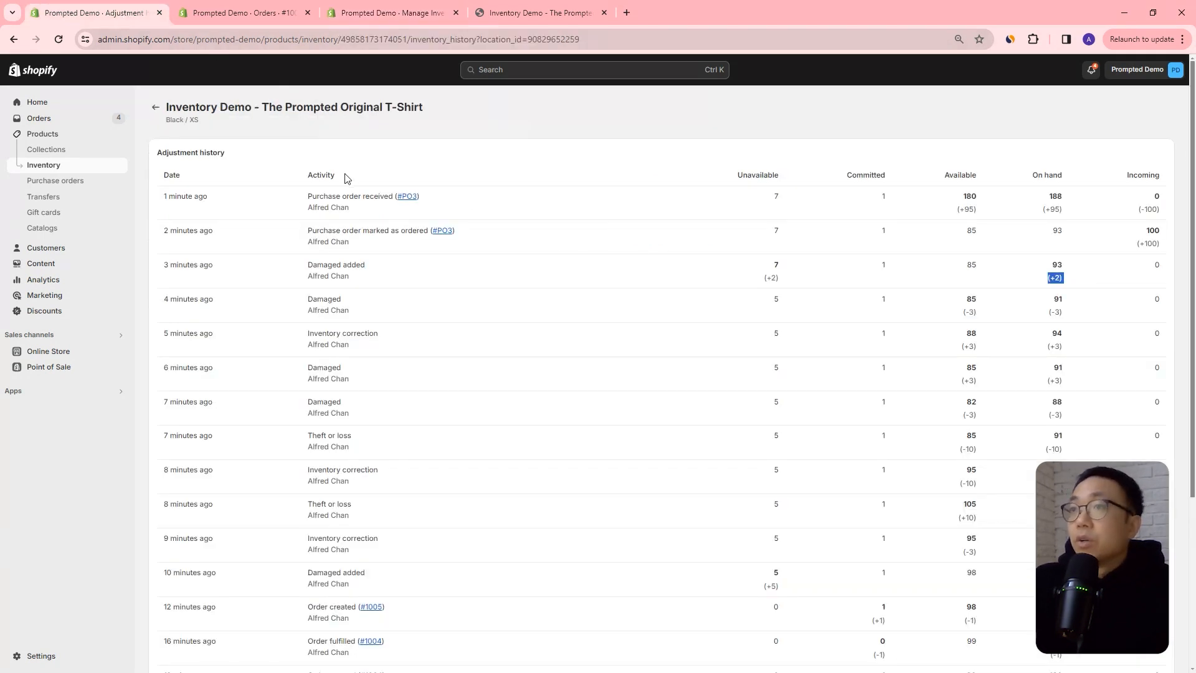
click(153, 110)
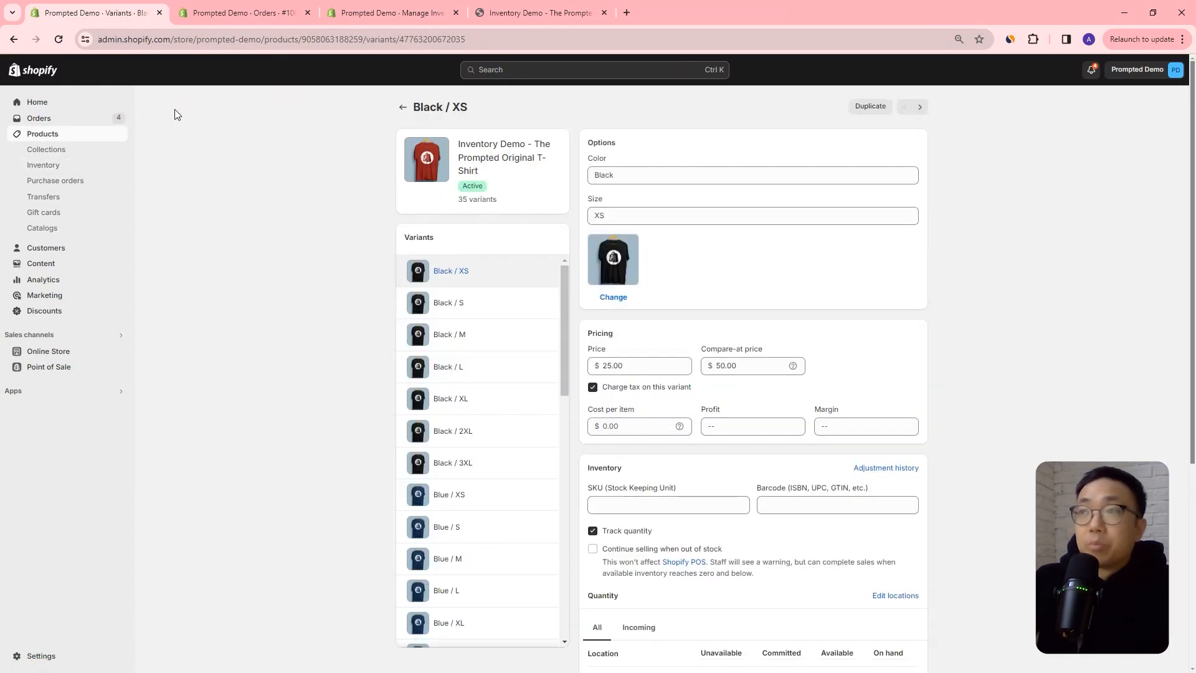
click(403, 107)
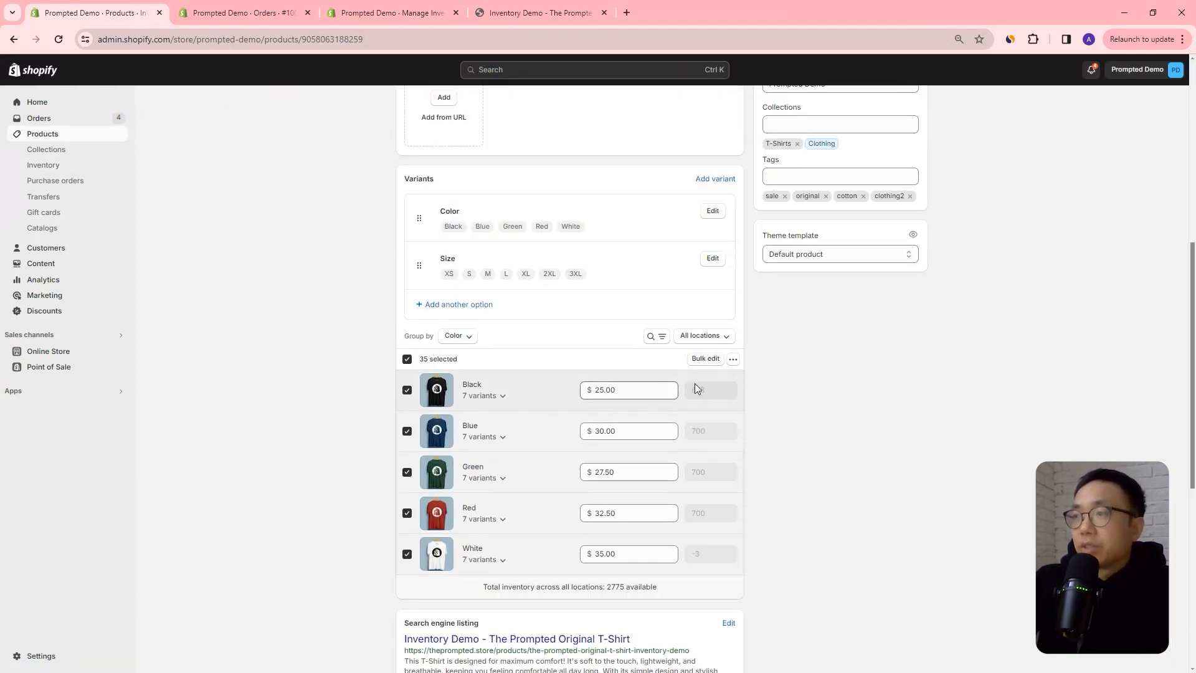
click(703, 359)
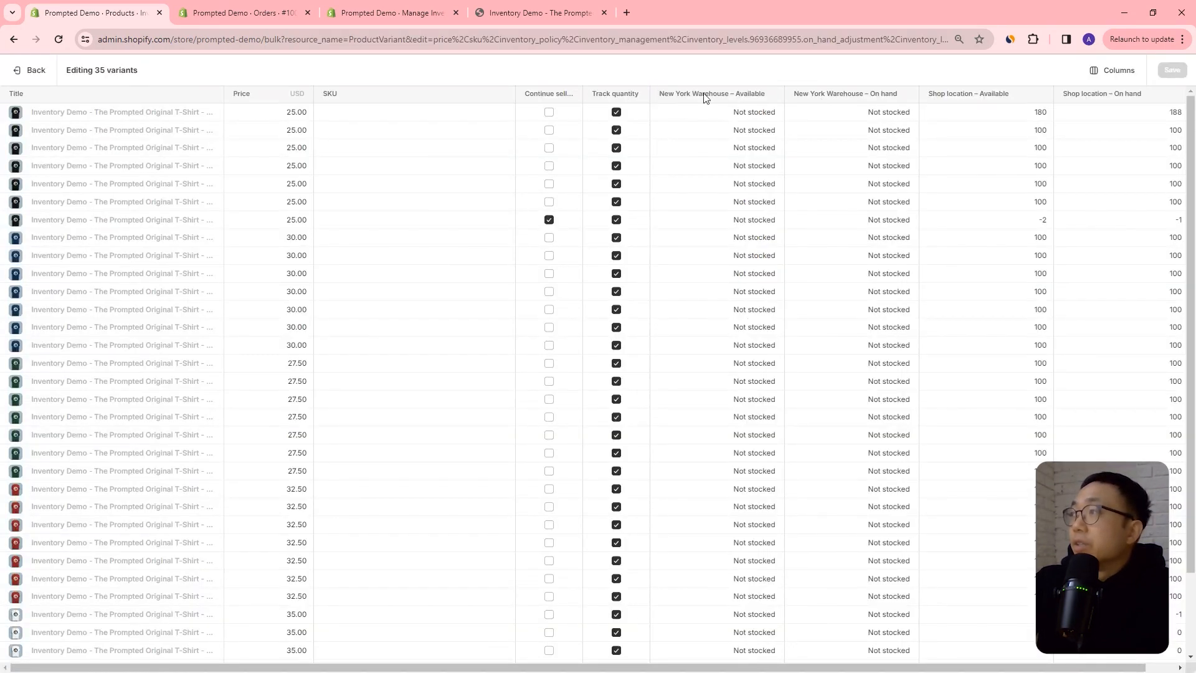
Stock the first variant at New York Warehouse and apply its available quantity of 0 to all the other variants.
click(746, 116)
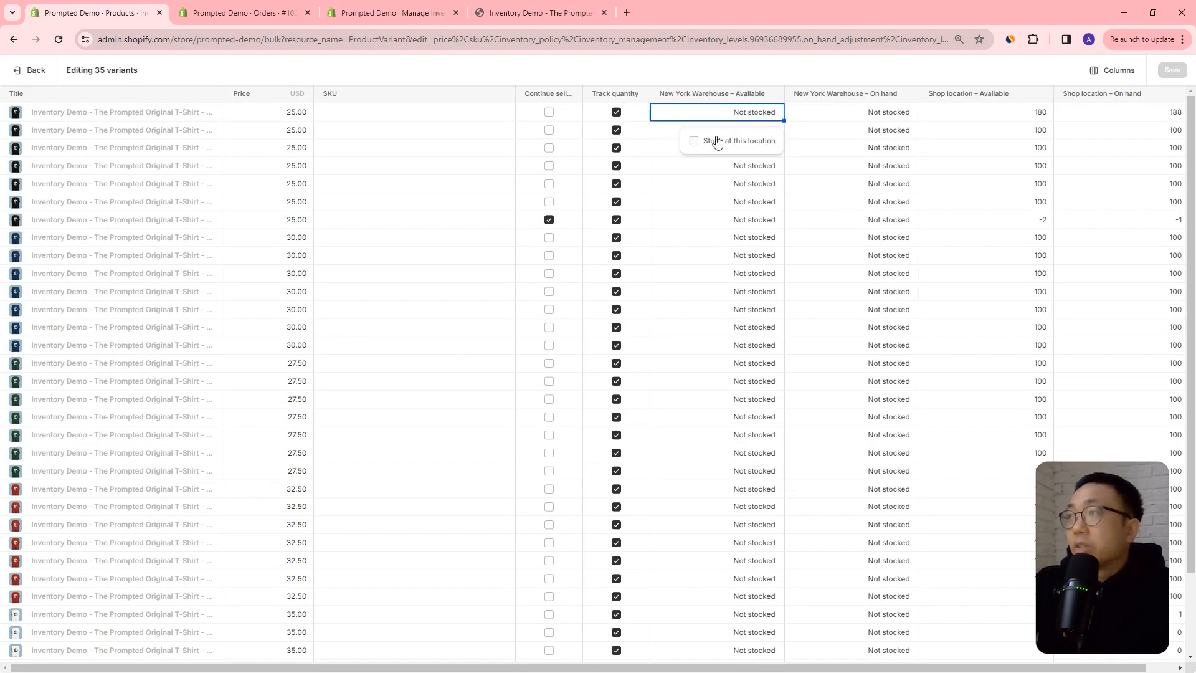
click(694, 141)
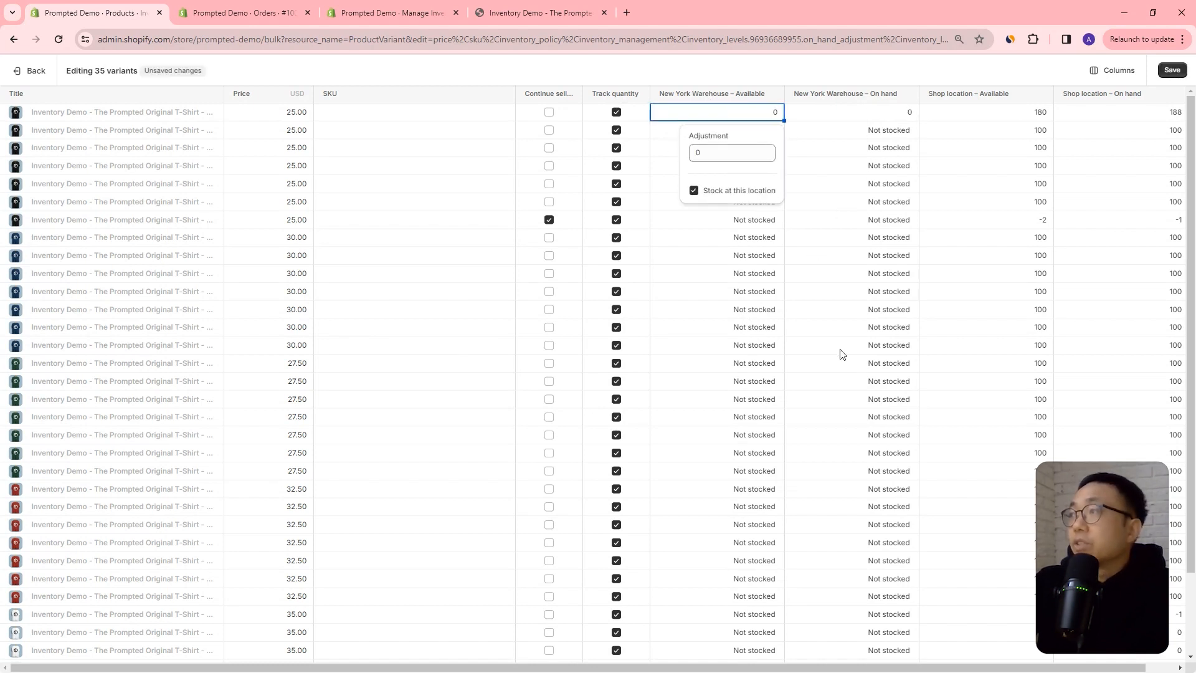
click(848, 178)
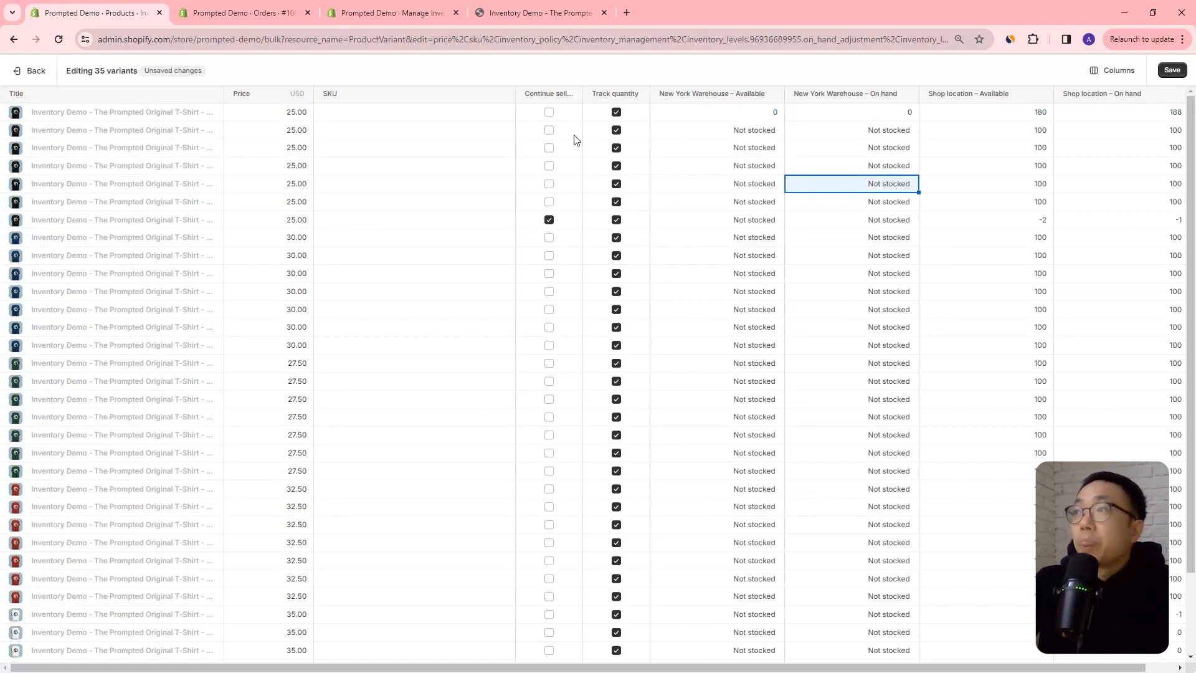
click(761, 117)
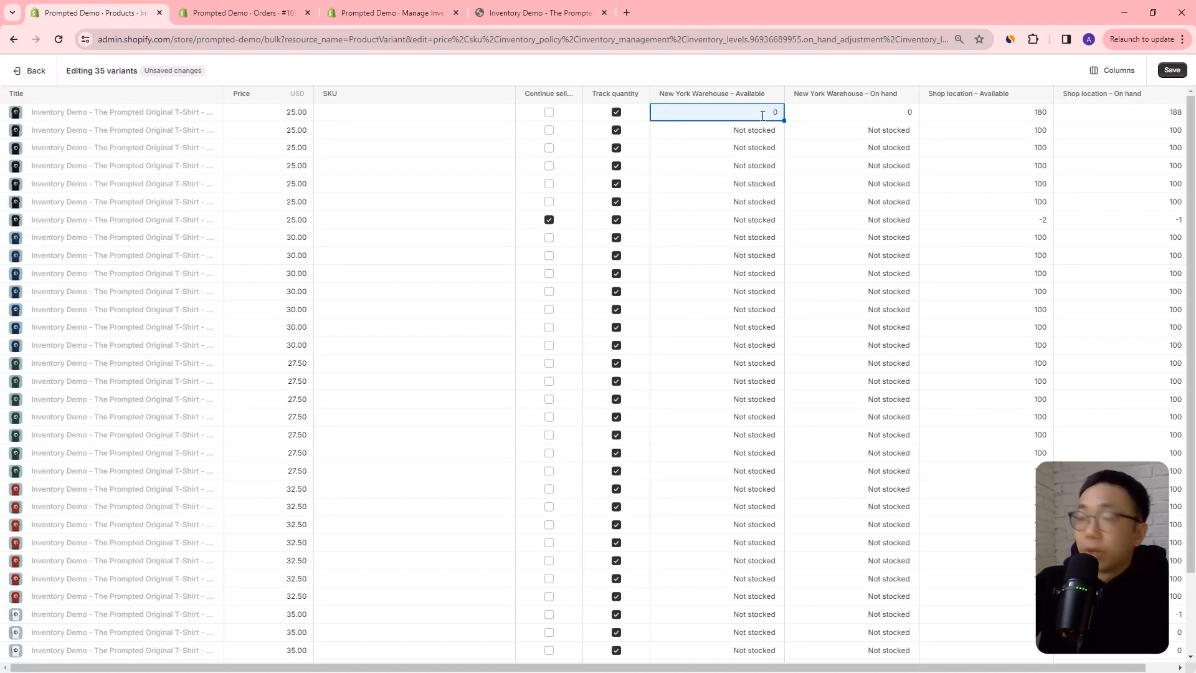
drag(767, 130, 801, 611)
scroll(829, 399, up, 2)
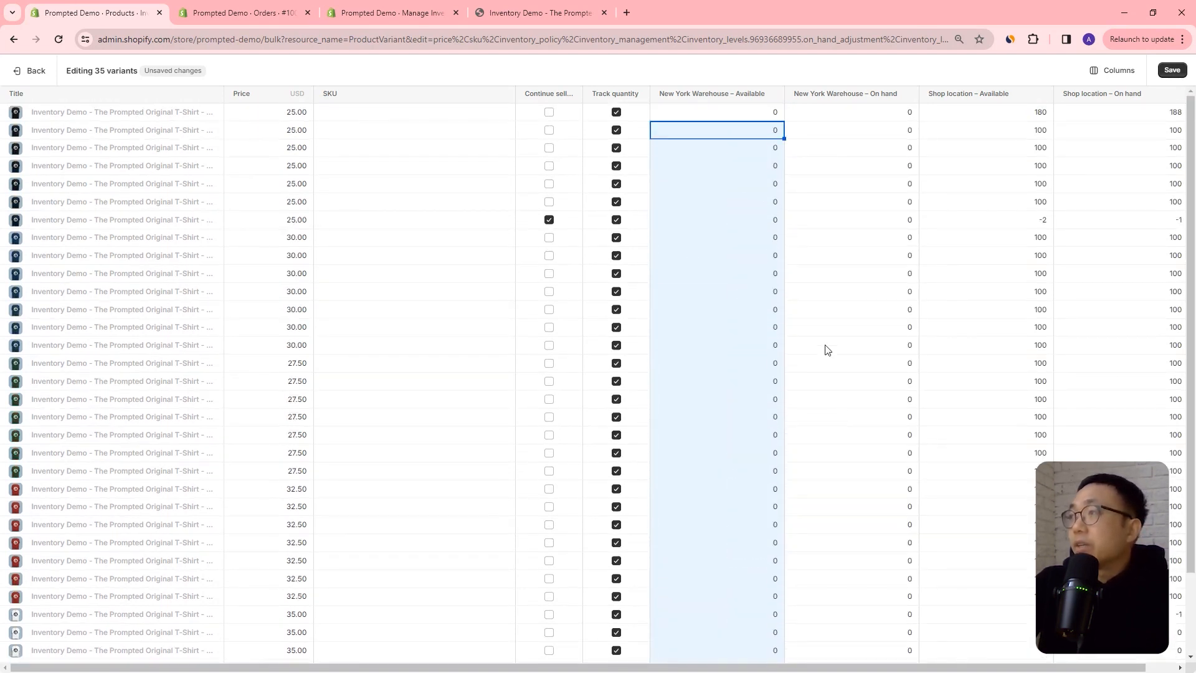
click(851, 181)
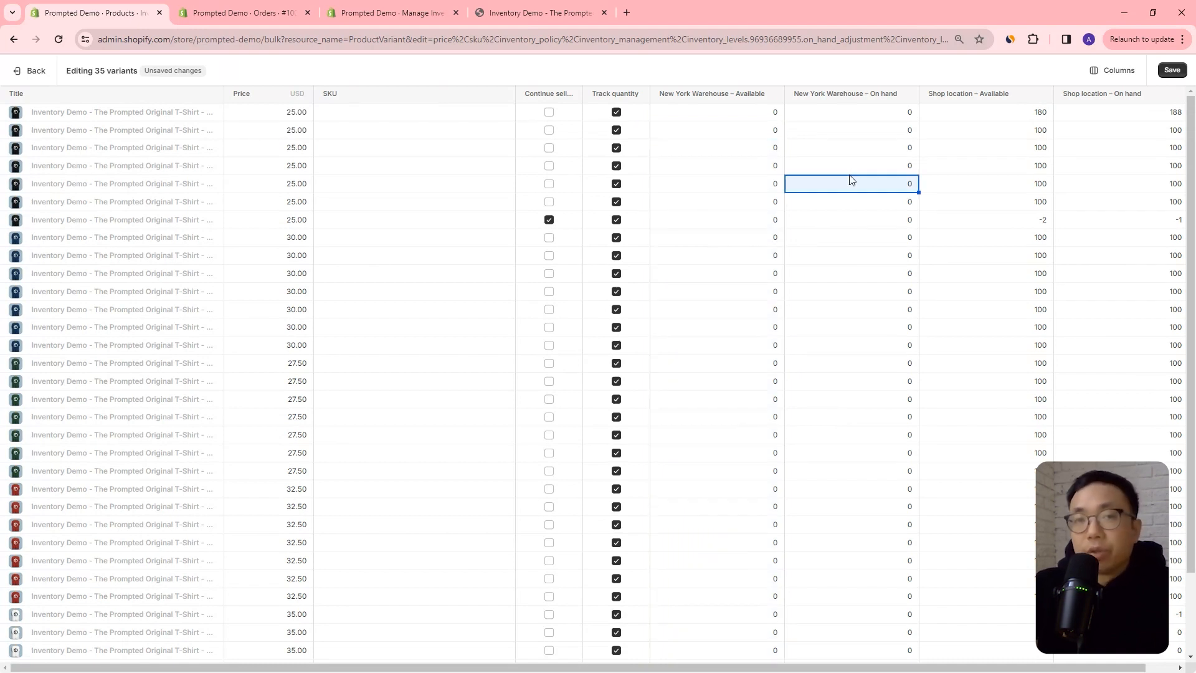
Copy the available quantity of 100 from Shop location to the seven black variants at New York Warehouse and save.
click(1014, 137)
drag(778, 116, 755, 218)
text(100)
click(1171, 70)
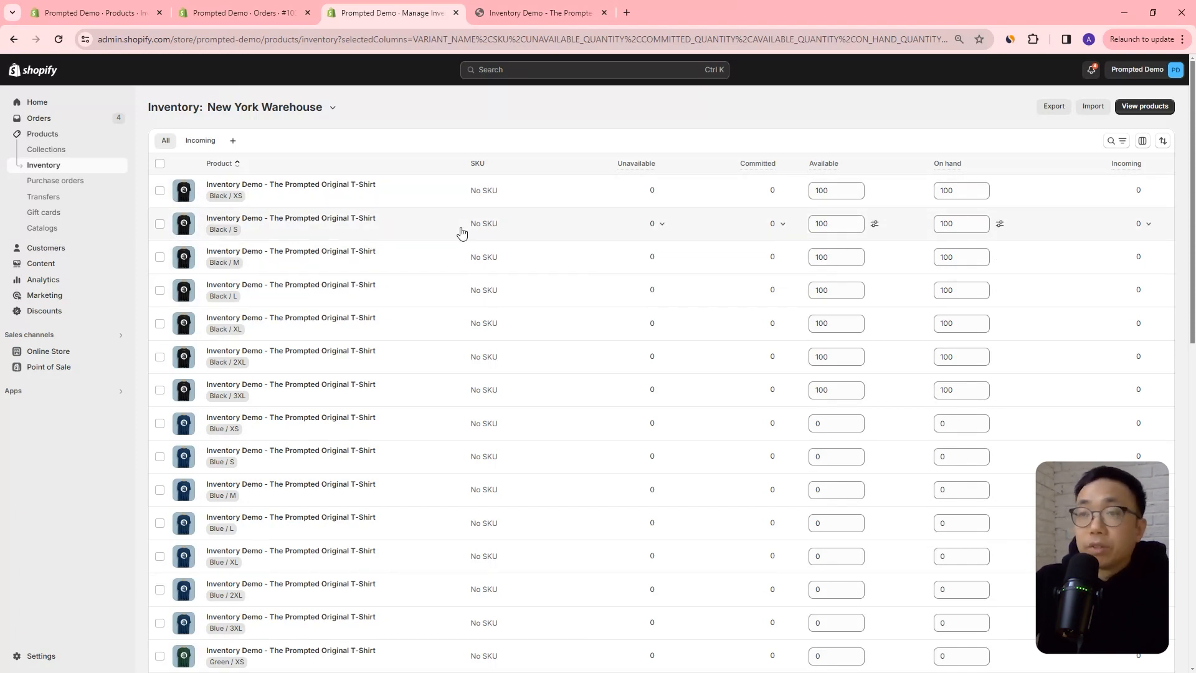
Look over the available and on-hand quantities of all variants in the New York Warehouse inventory list.
scroll(374, 265, down, 3)
scroll(381, 269, down, 3)
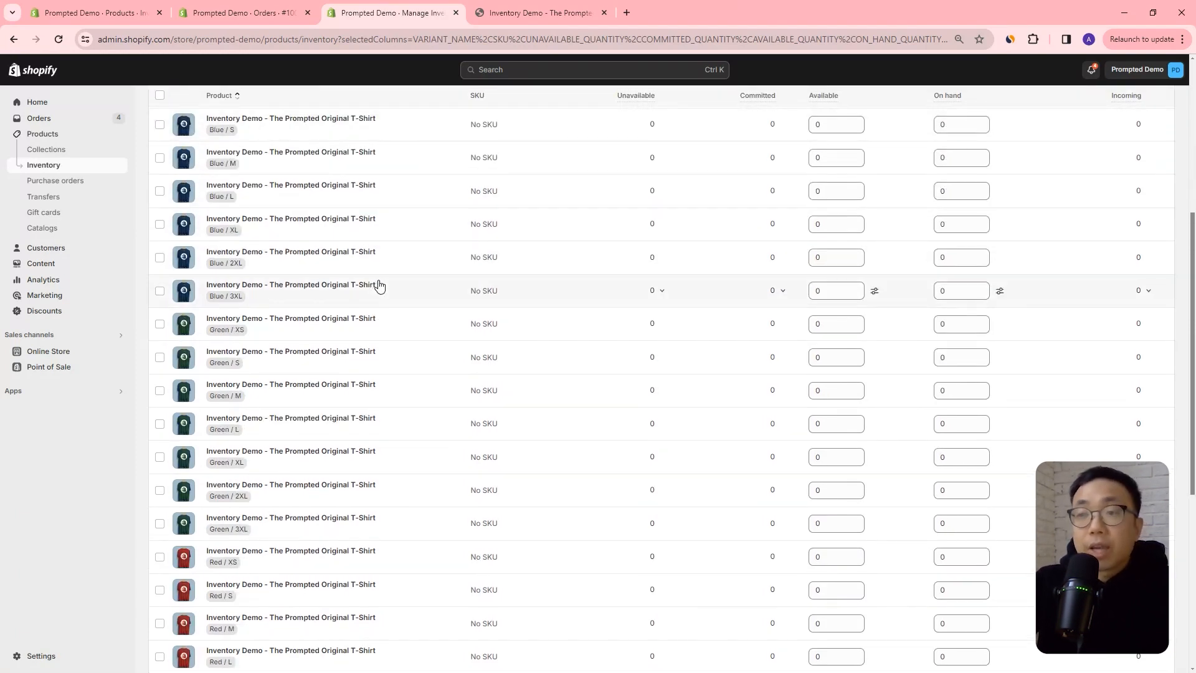
scroll(374, 284, up, 4)
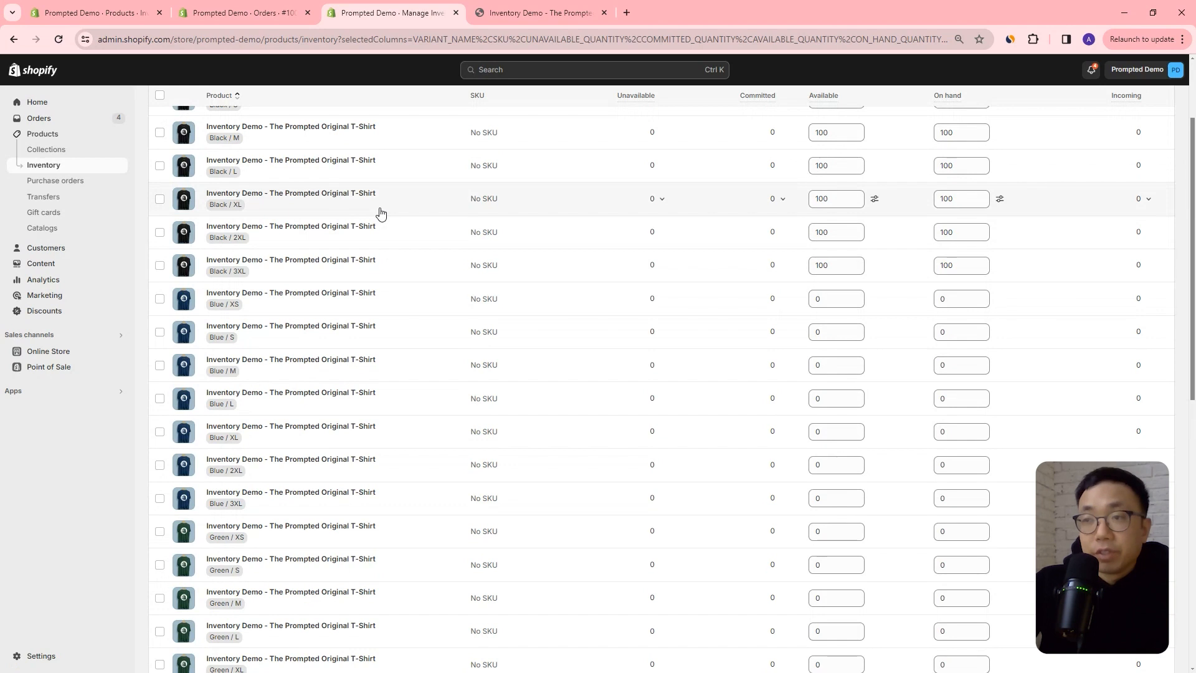
scroll(924, 267, down, 10)
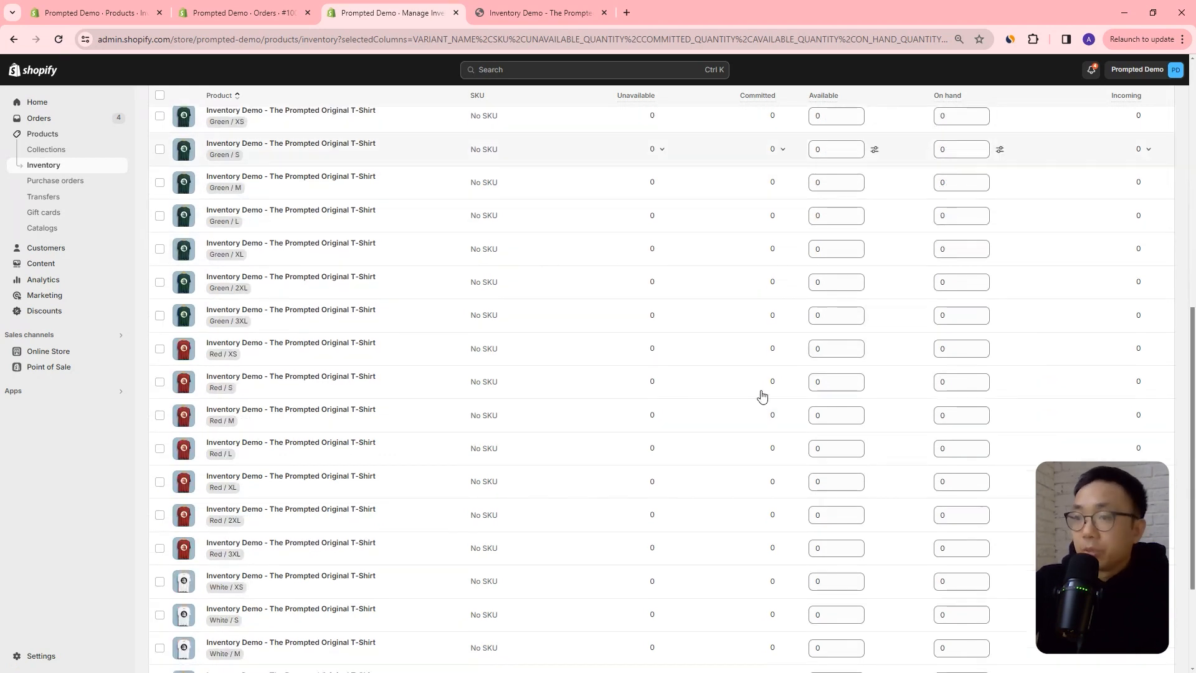
scroll(797, 488, up, 12)
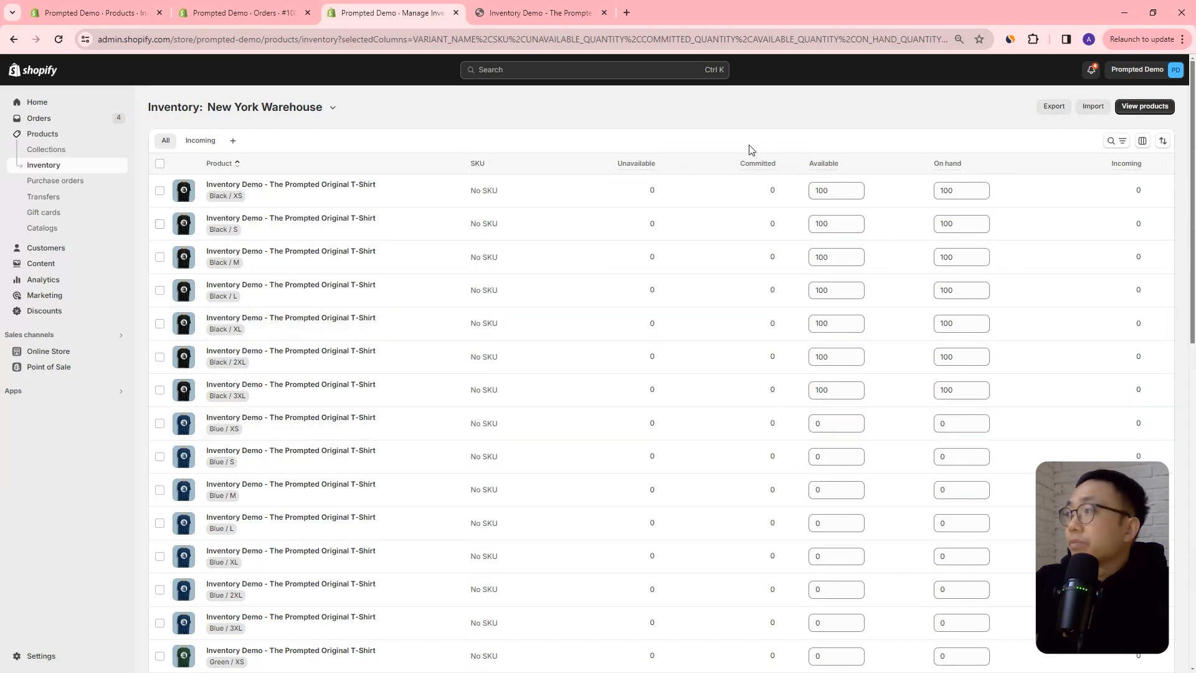
Create a transfer for the Black / XS variant into Shop location, with New York Warehouse as the origin.
click(333, 107)
click(327, 155)
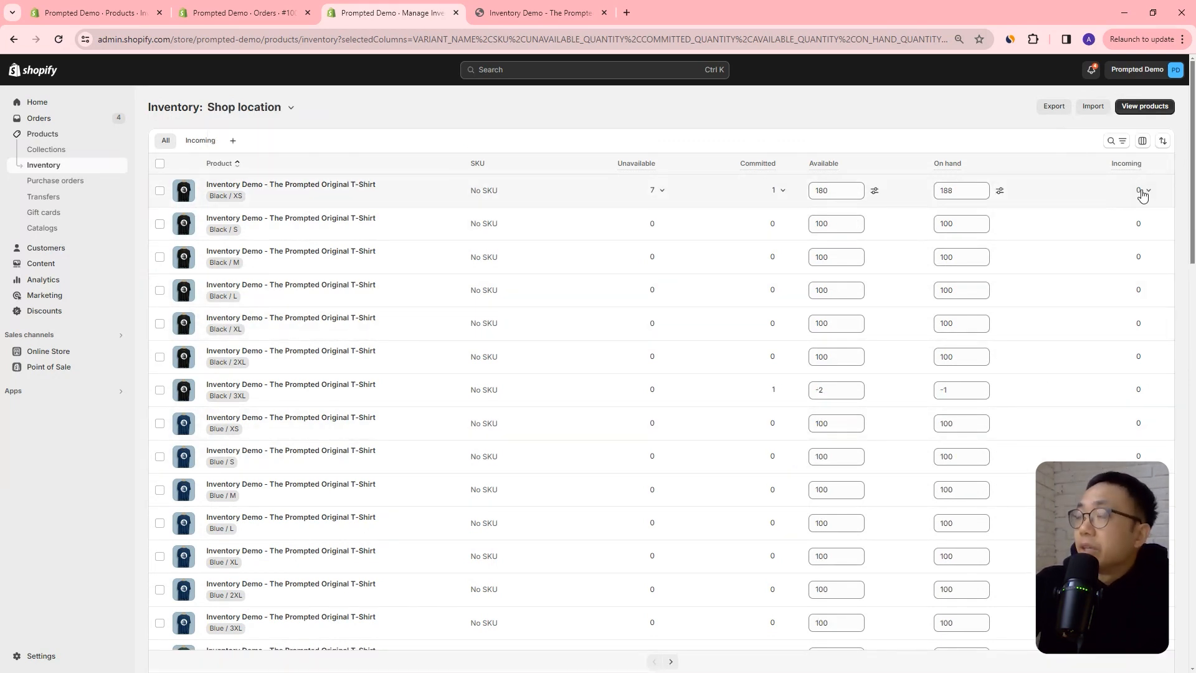
click(1142, 193)
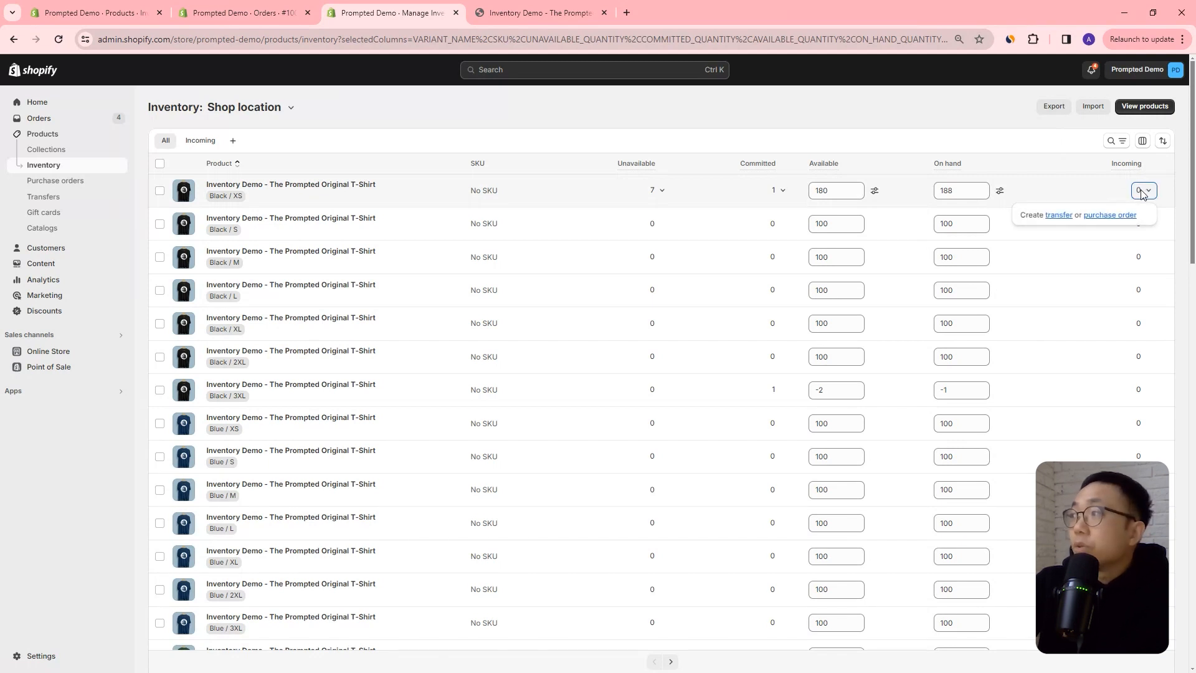
click(1057, 223)
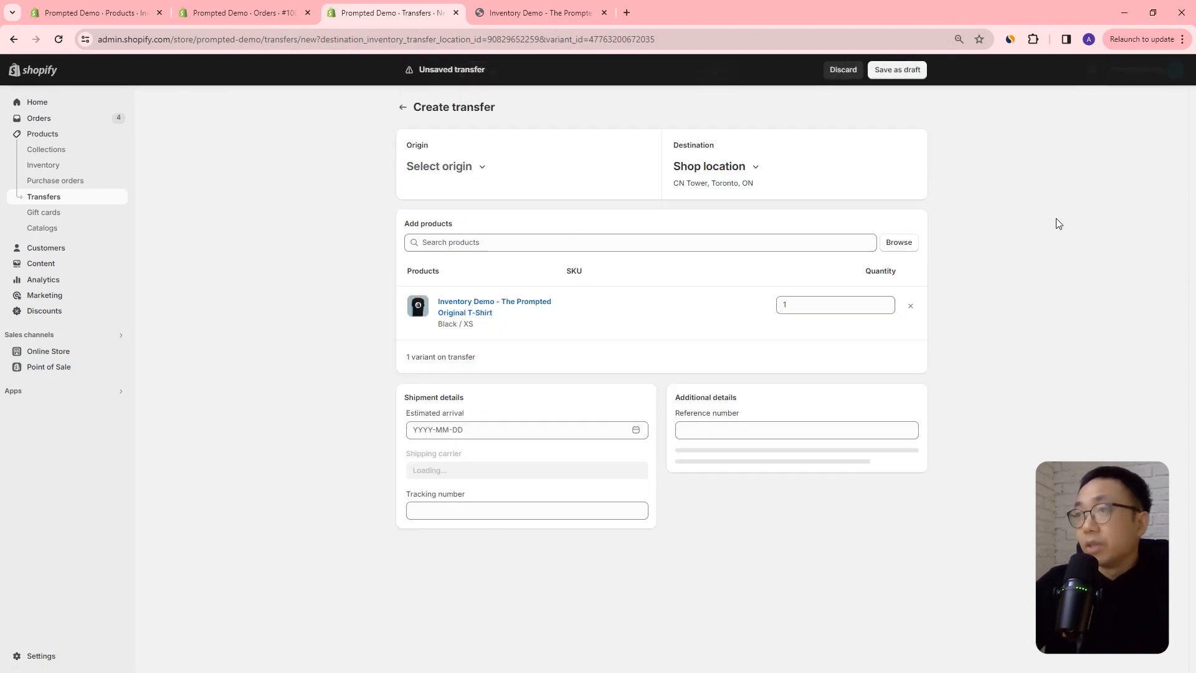
click(475, 170)
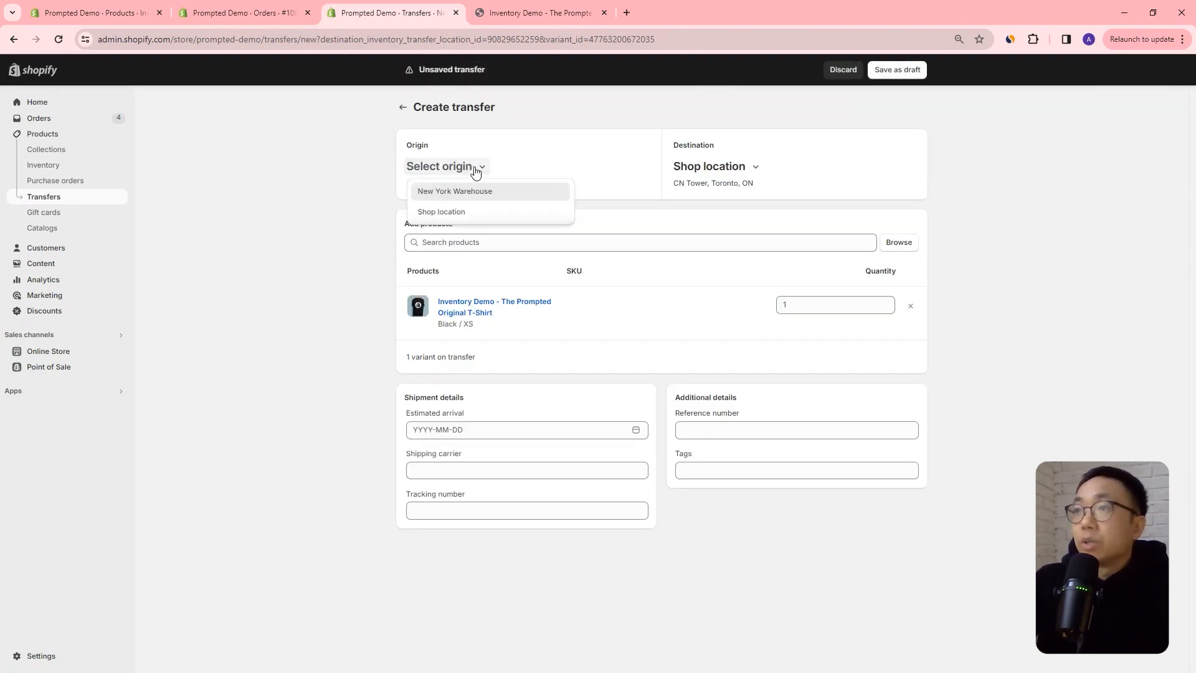
click(448, 198)
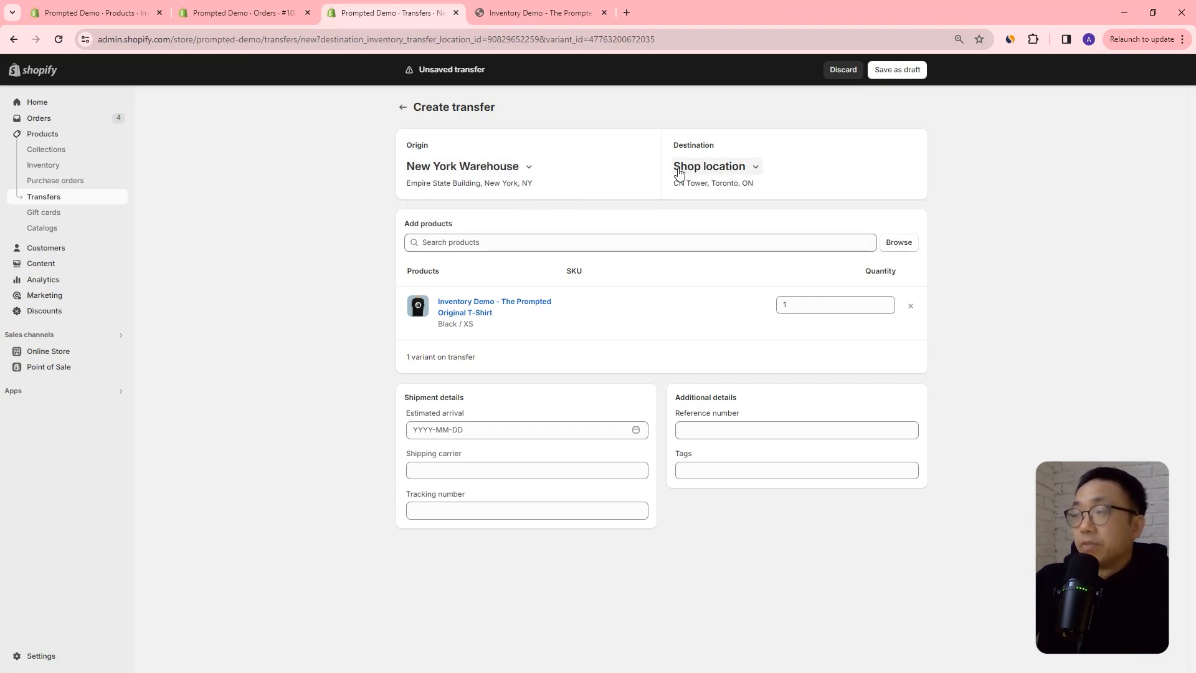
Set the transfer quantity to 50 and the estimated arrival to 2024-03-15, and save the transfer as a draft.
click(787, 304)
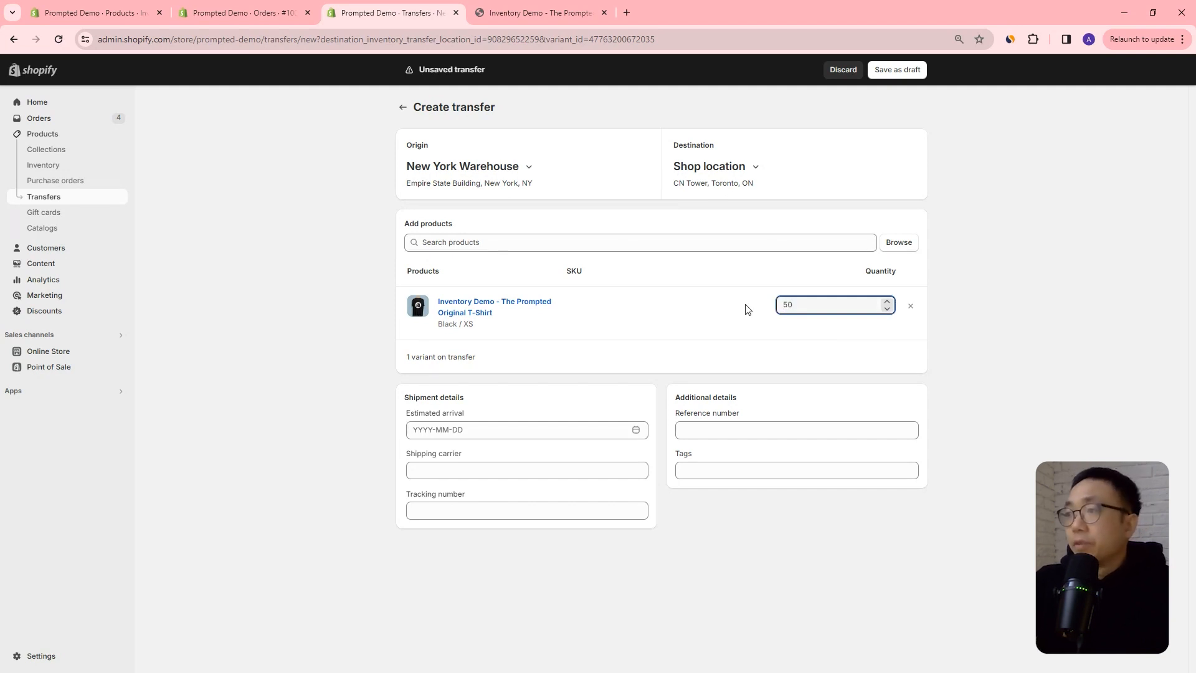
text(50)
click(569, 430)
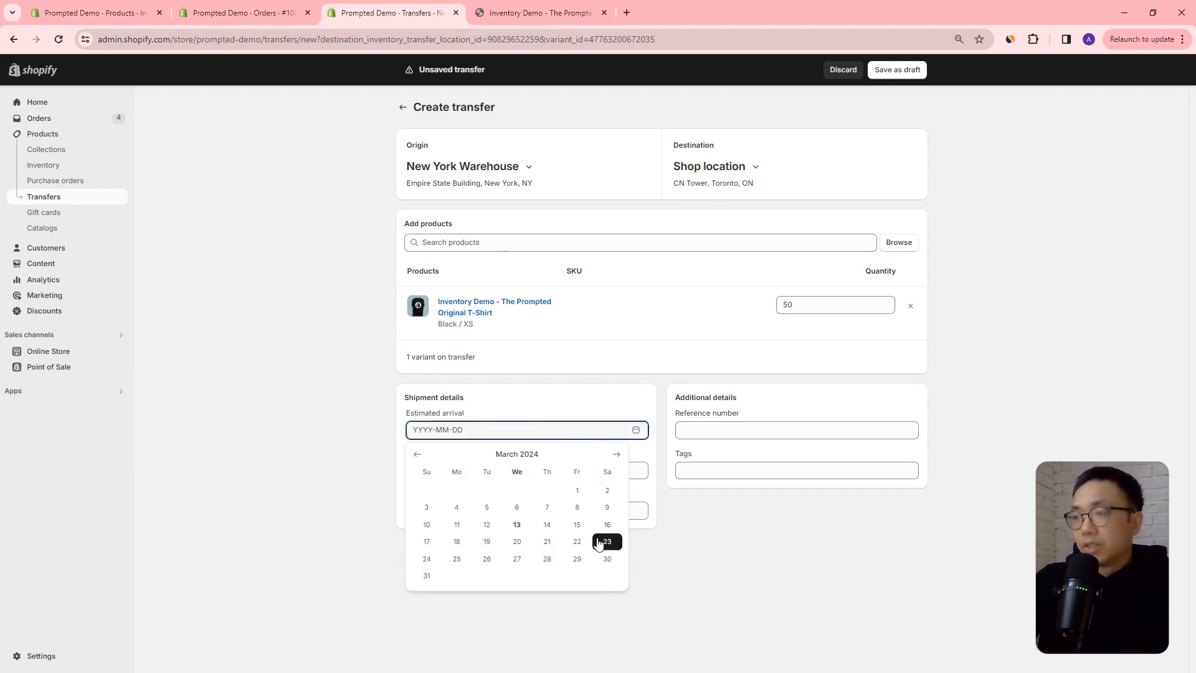
click(573, 524)
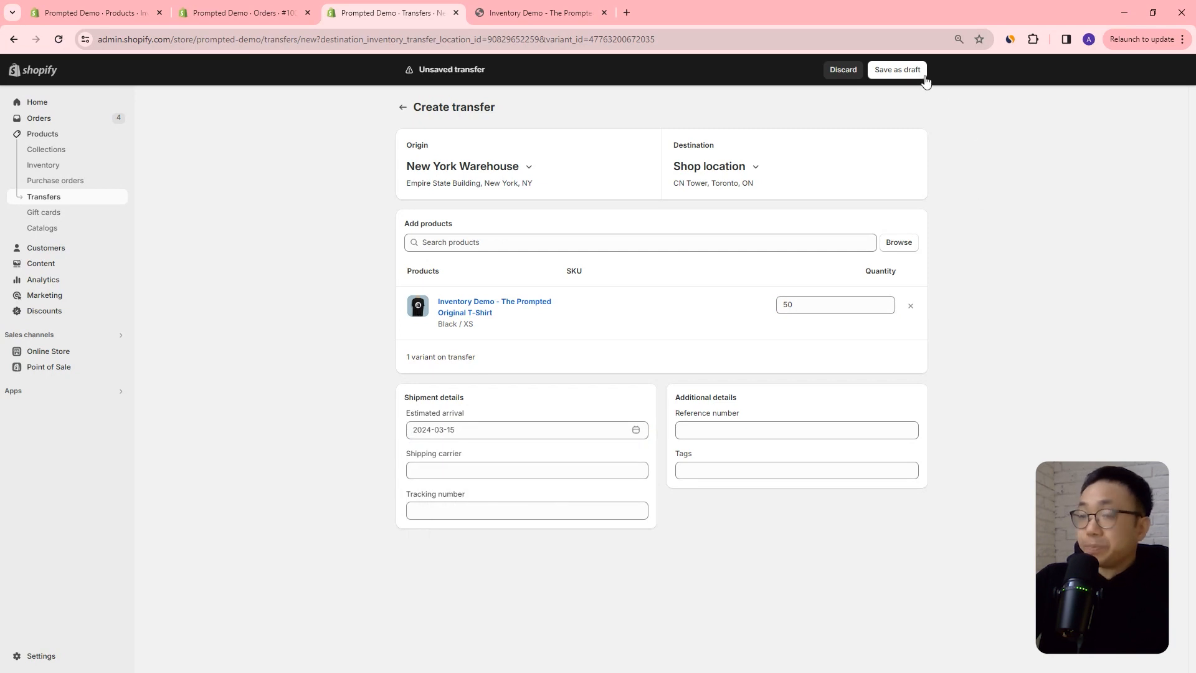
click(898, 74)
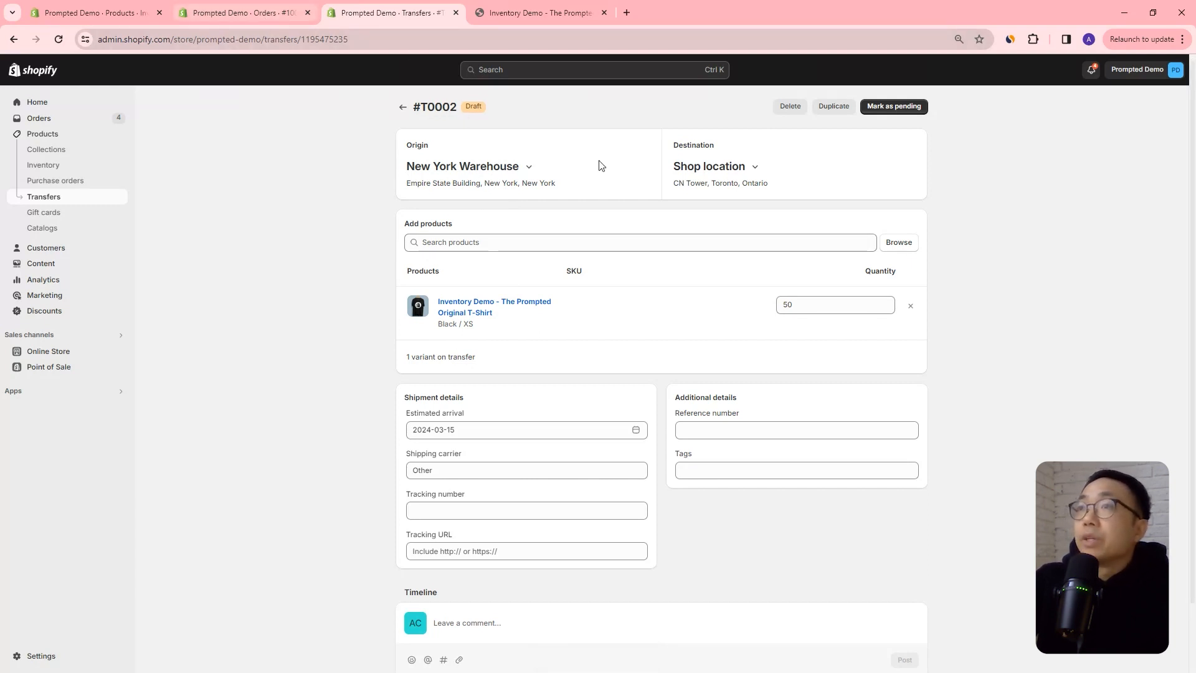
Check the incoming quantities in the Shop location inventory, and mark the draft transfer #T0002 as pending.
click(119, 171)
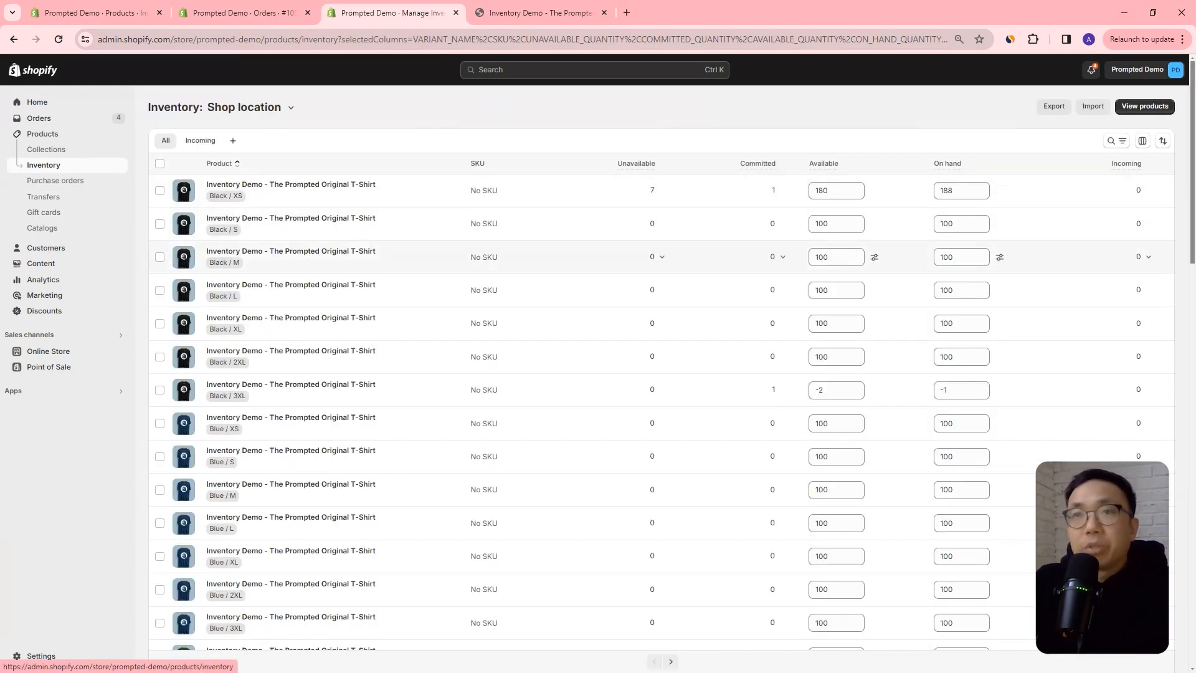
click(84, 191)
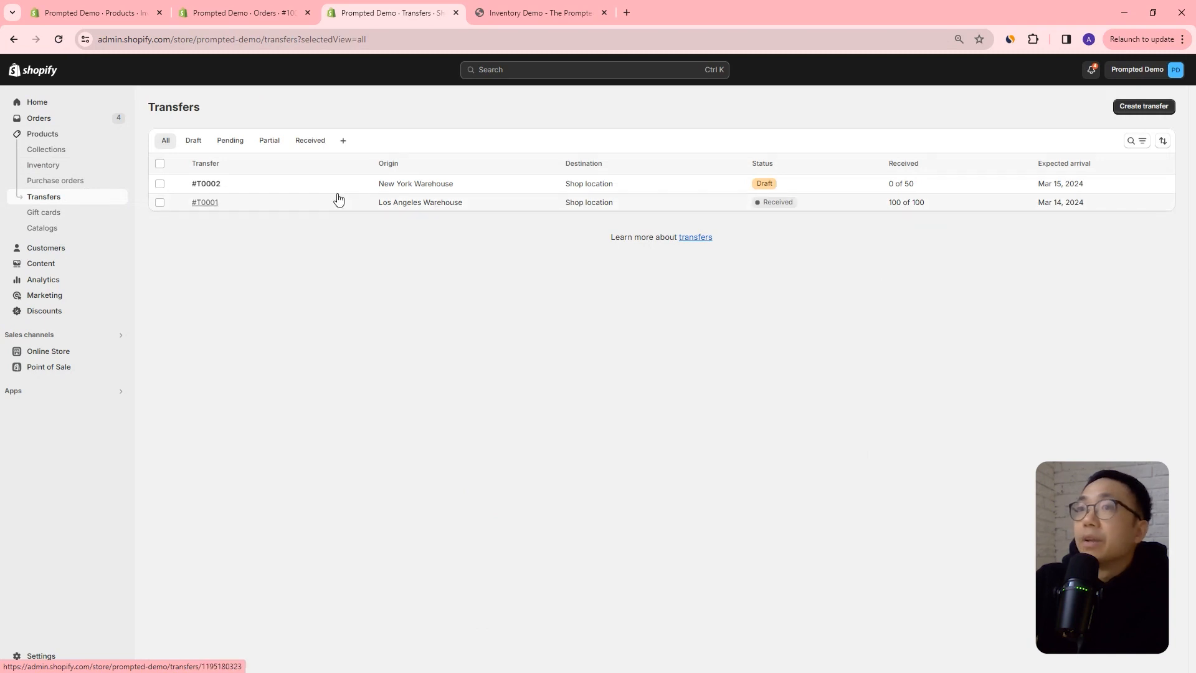
click(352, 184)
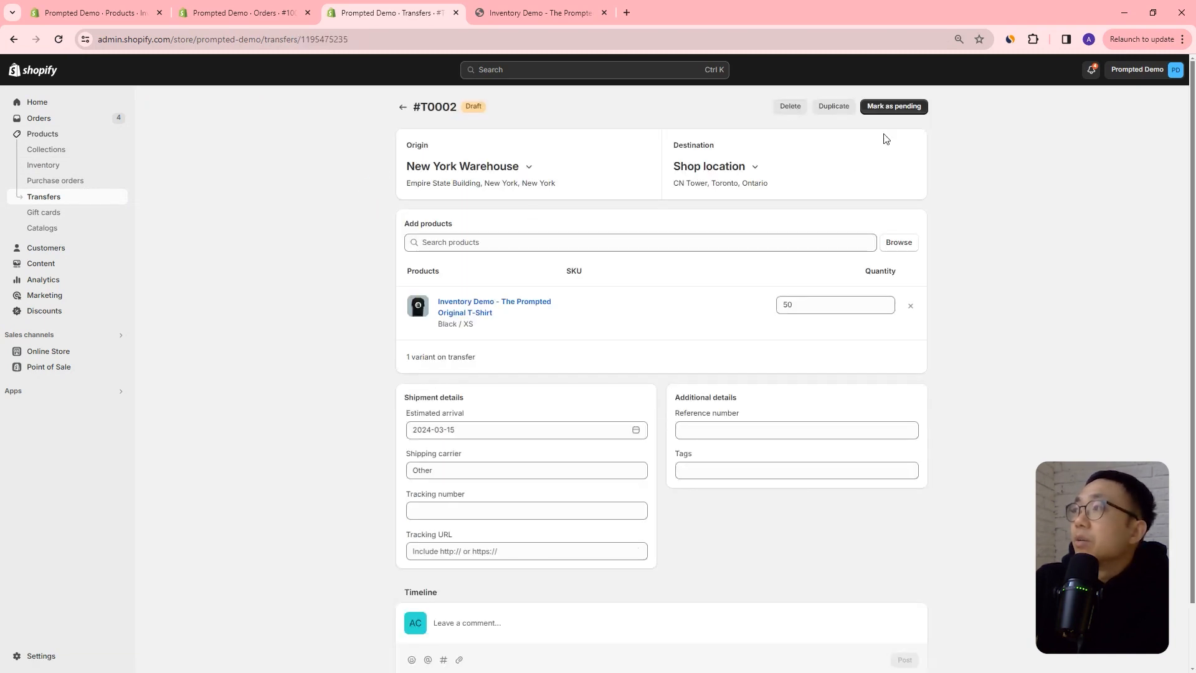
click(897, 111)
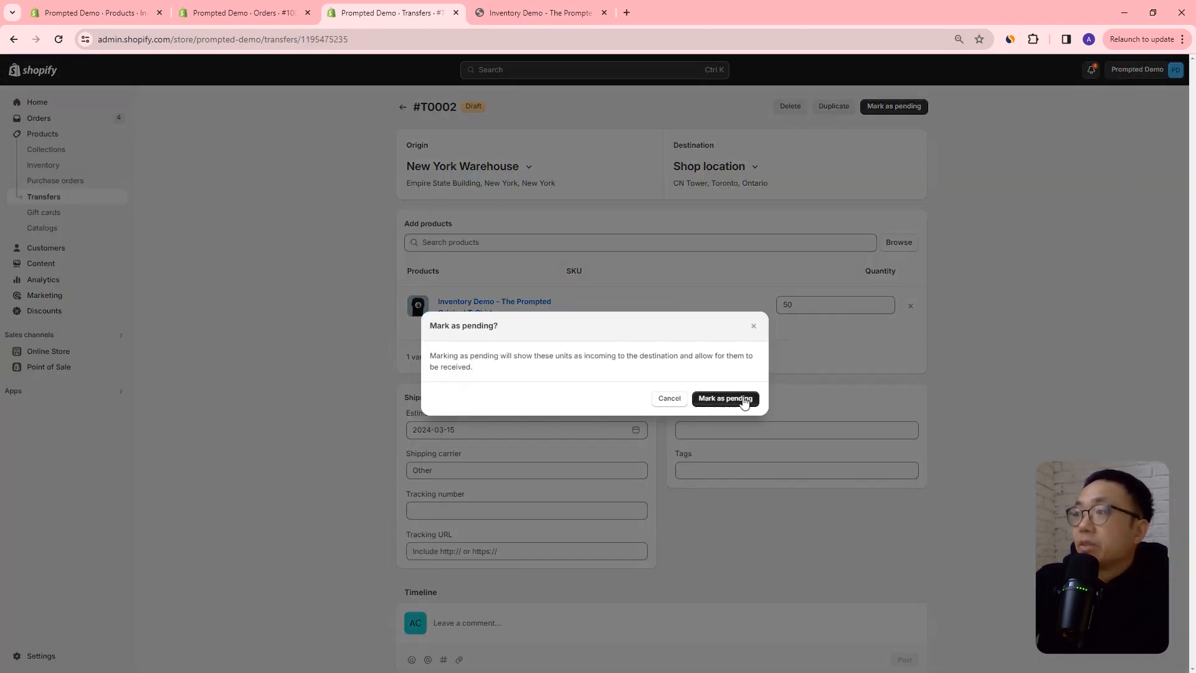
click(742, 399)
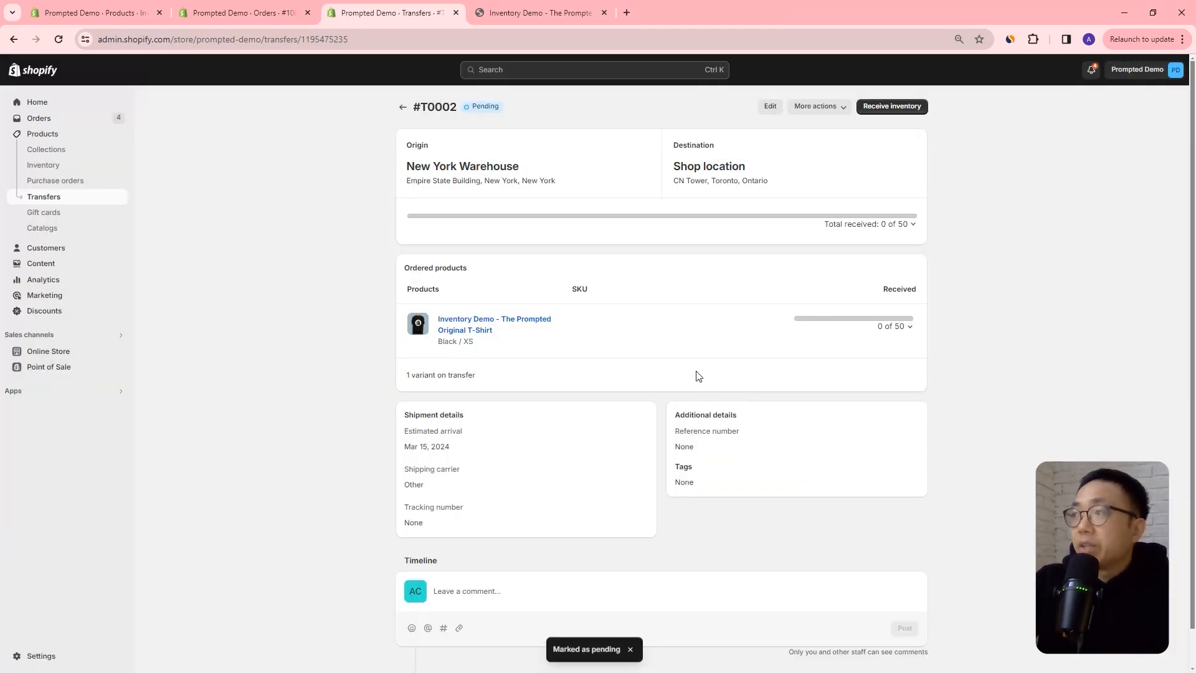
Inspect the incoming quantity of the Black / XS variant at Shop location and open its linked transfer #T0002.
click(57, 169)
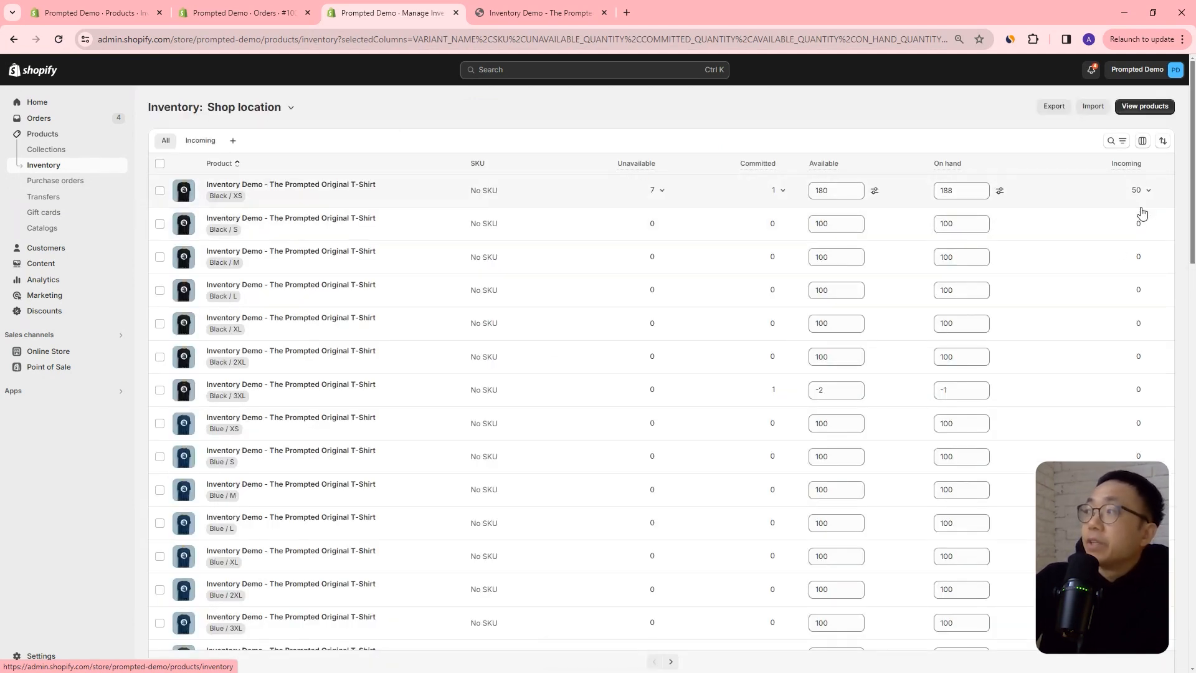
click(1132, 192)
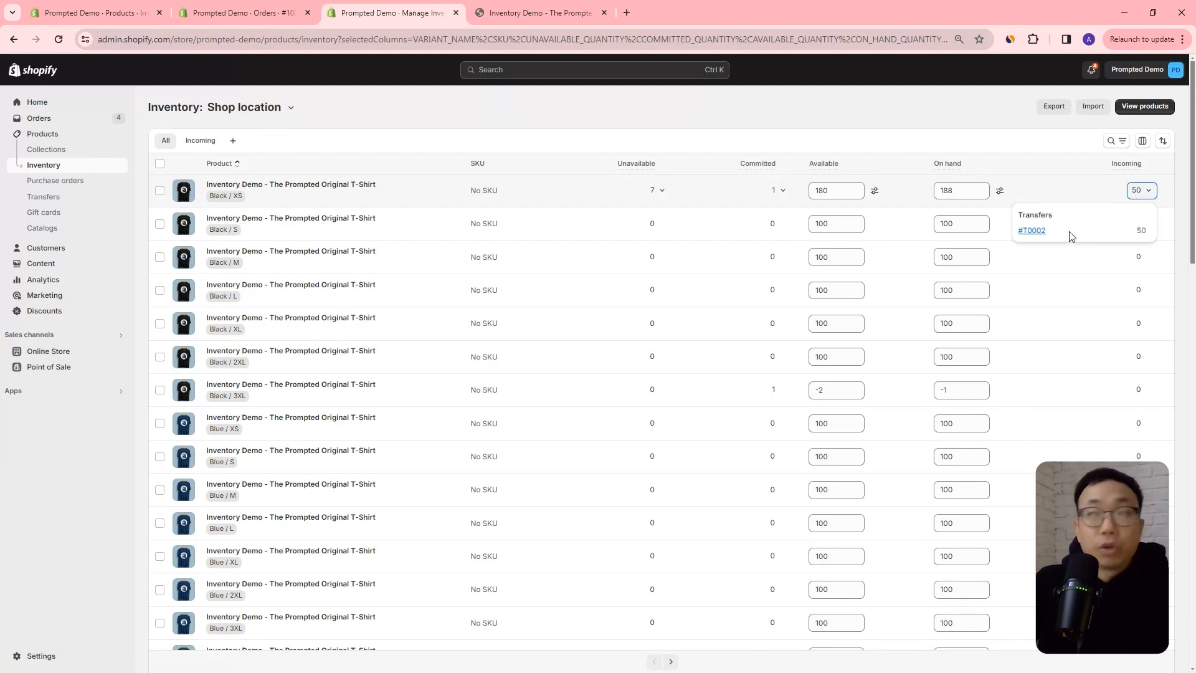
click(1044, 232)
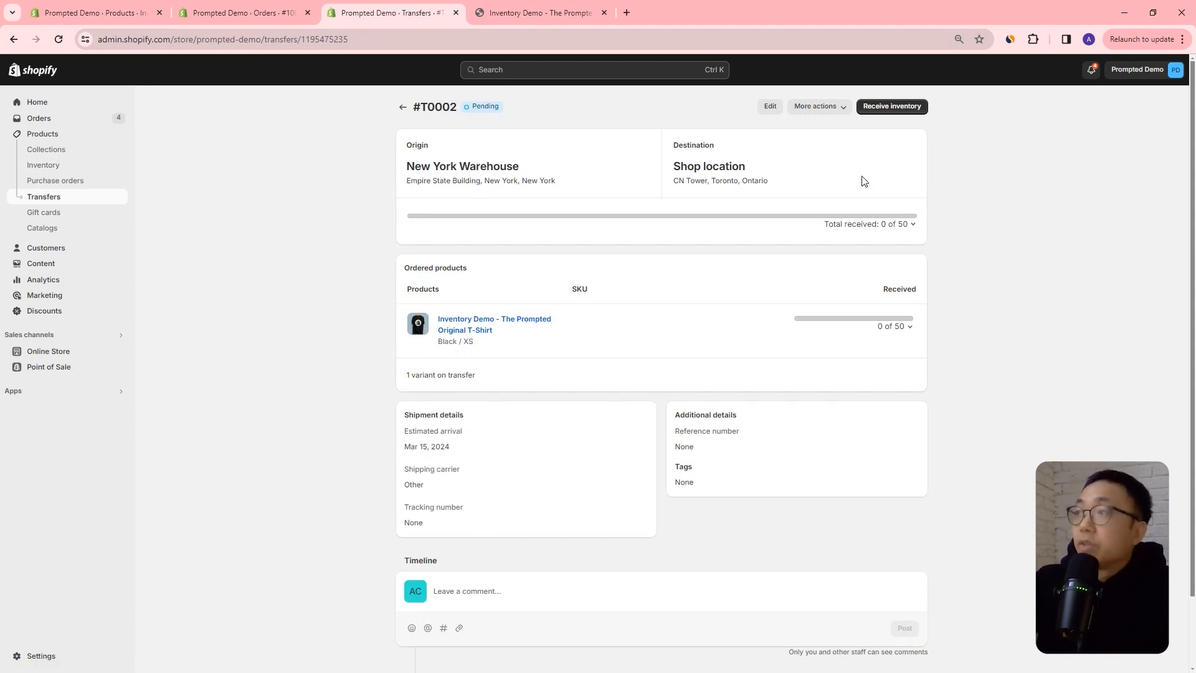
Start receiving the inventory of transfer #T0002 and set the accepted quantity of the Black / XS variant to 50.
click(900, 107)
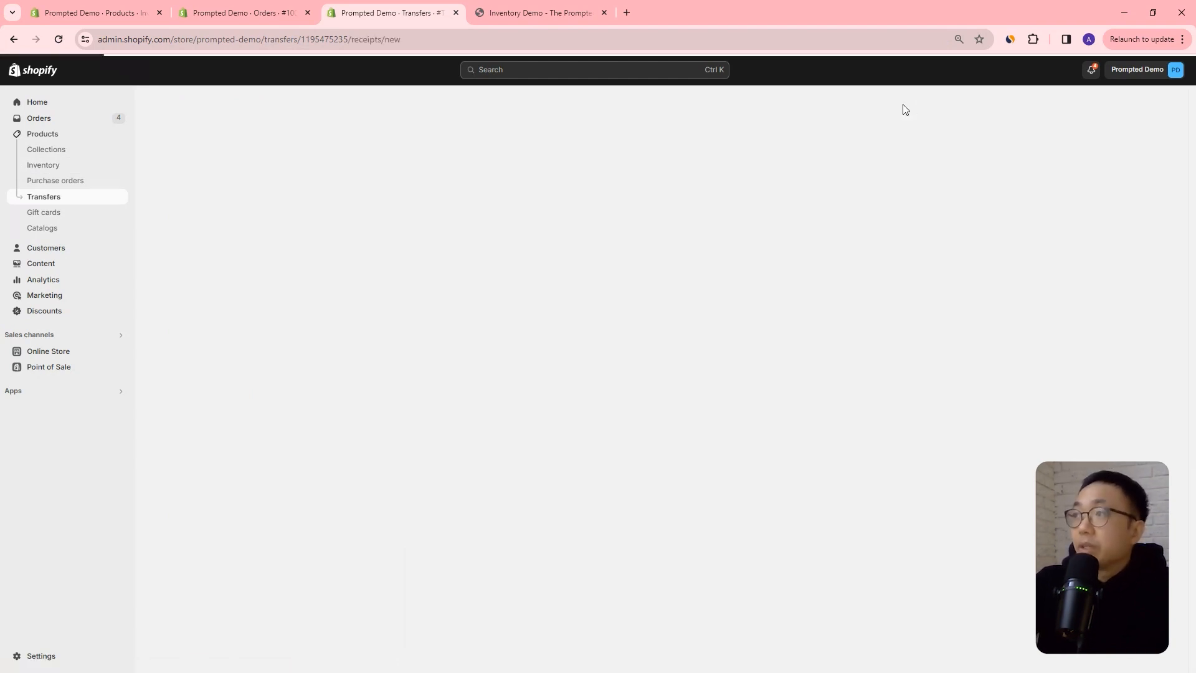
click(651, 253)
text(50)
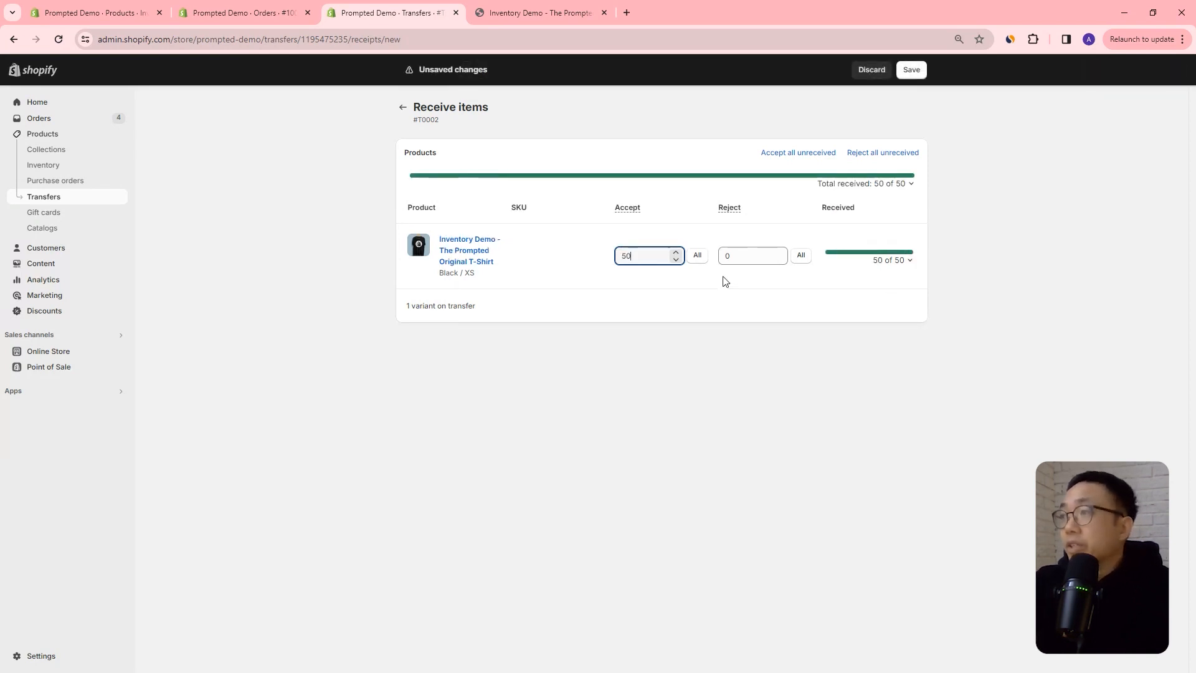
Try splitting the Black / XS receipt into 48 accepted and 2 rejected units.
click(725, 256)
text(2)
click(616, 259)
text(45)
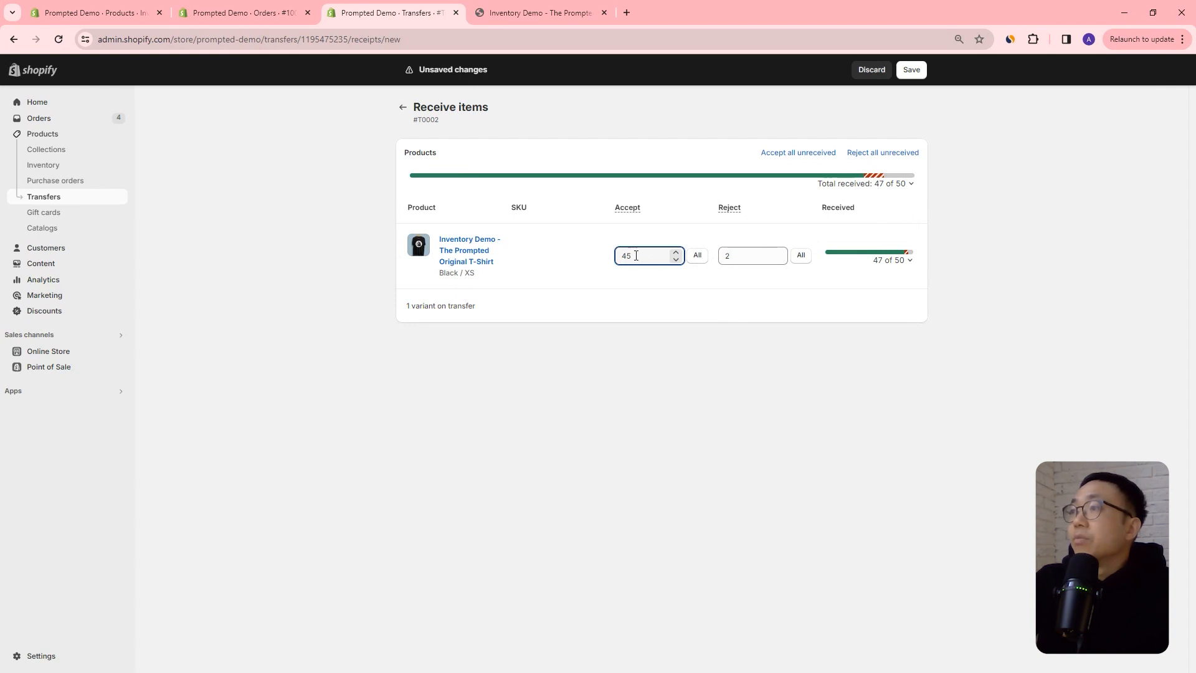
key(Up)
key(Up)
key(Up)
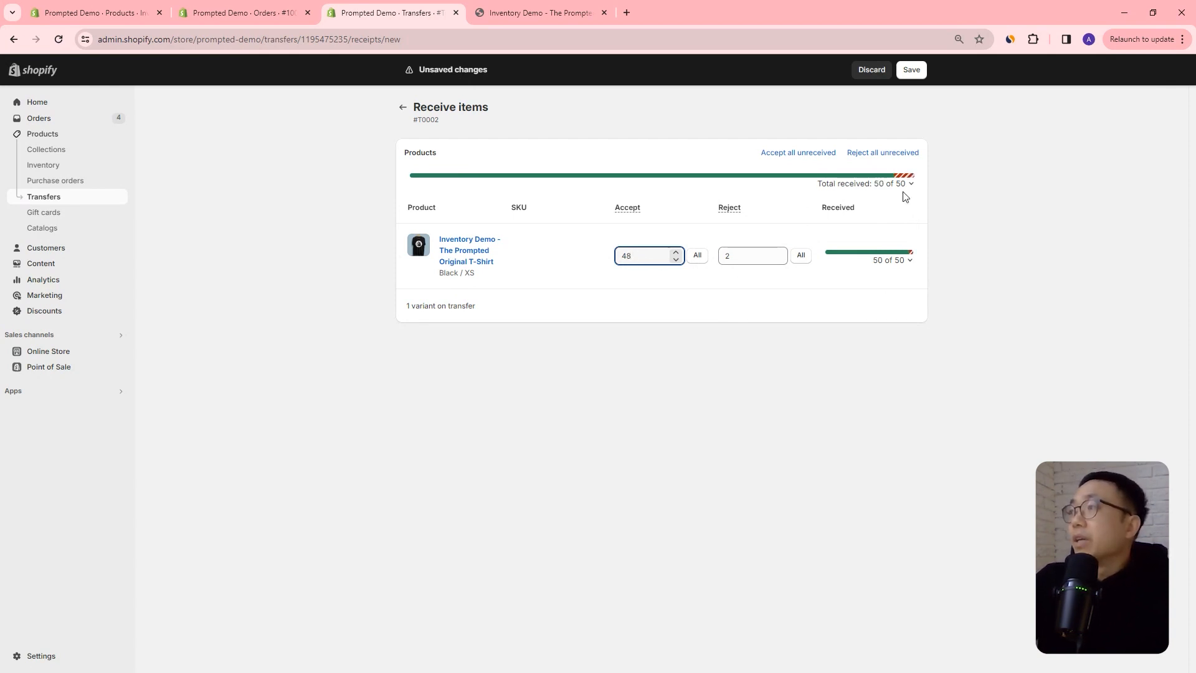
Set the accepted quantity to 50 and the rejected quantity to 0, and save the receipt.
key(ctrl+a)
text(50)
click(742, 260)
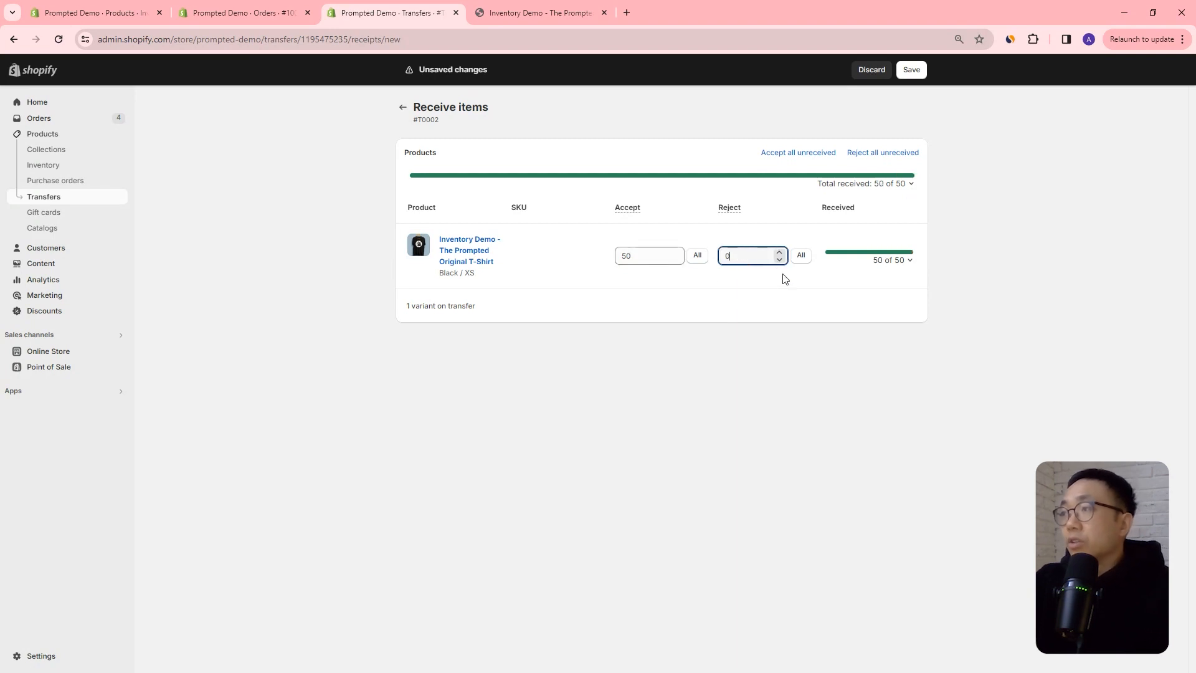
click(924, 71)
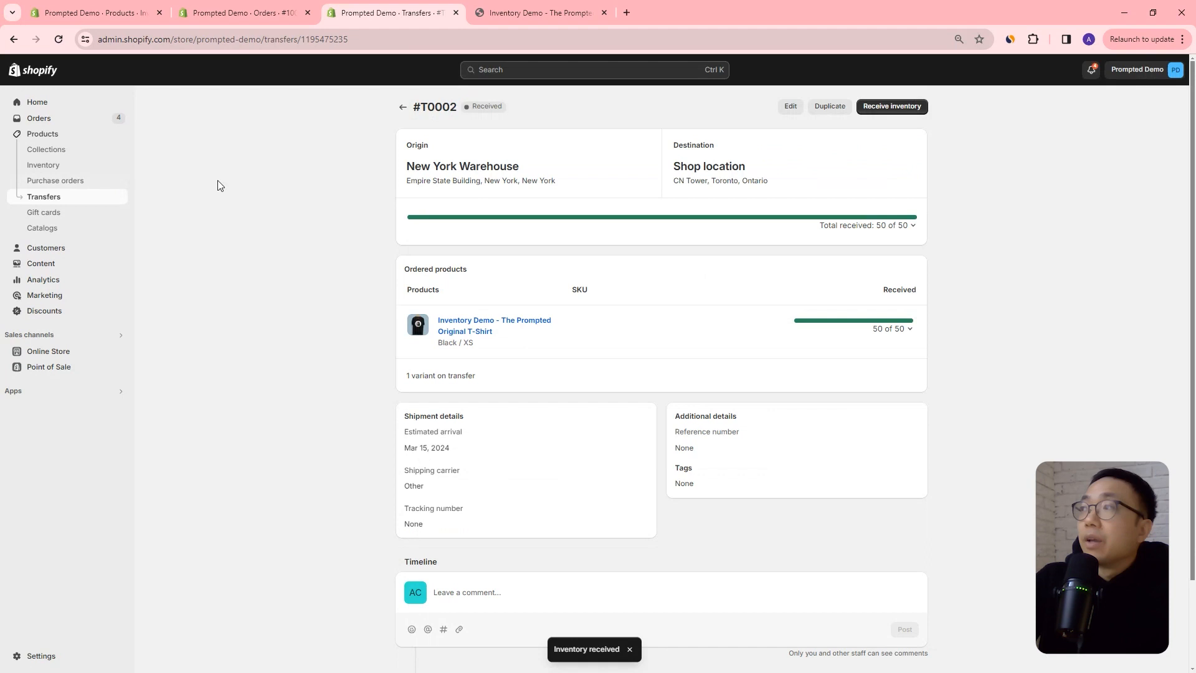
Compare the available and on-hand quantities of the Black / XS variant at Shop location and New York Warehouse.
click(67, 170)
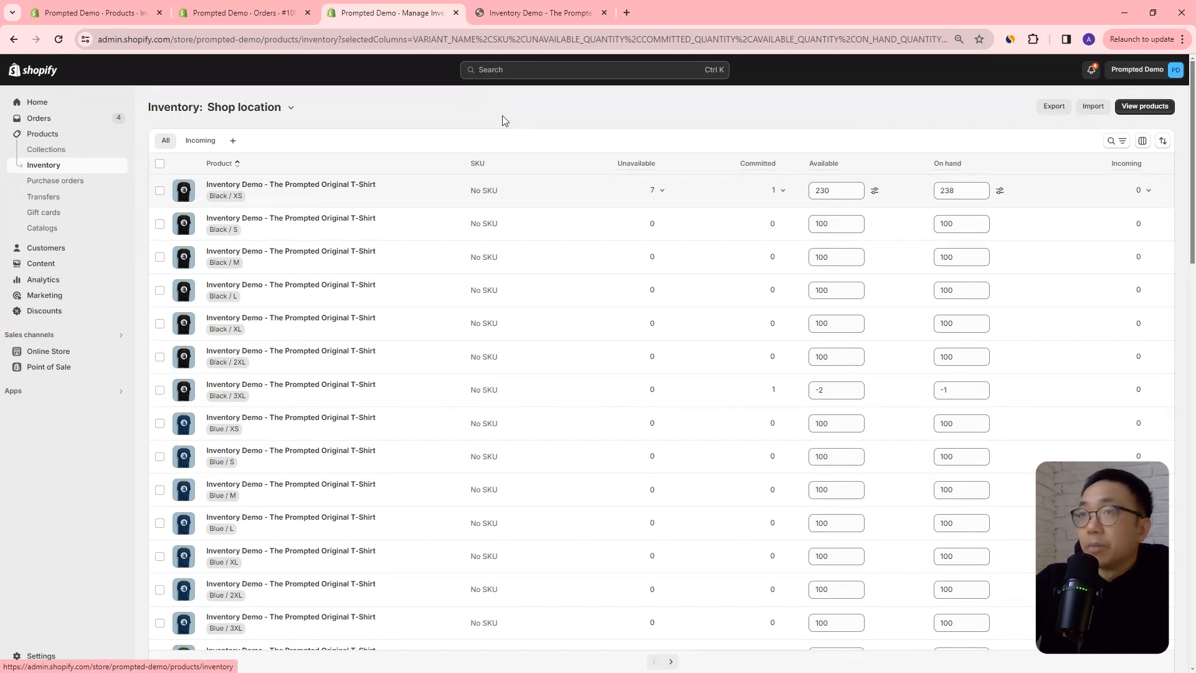
click(247, 108)
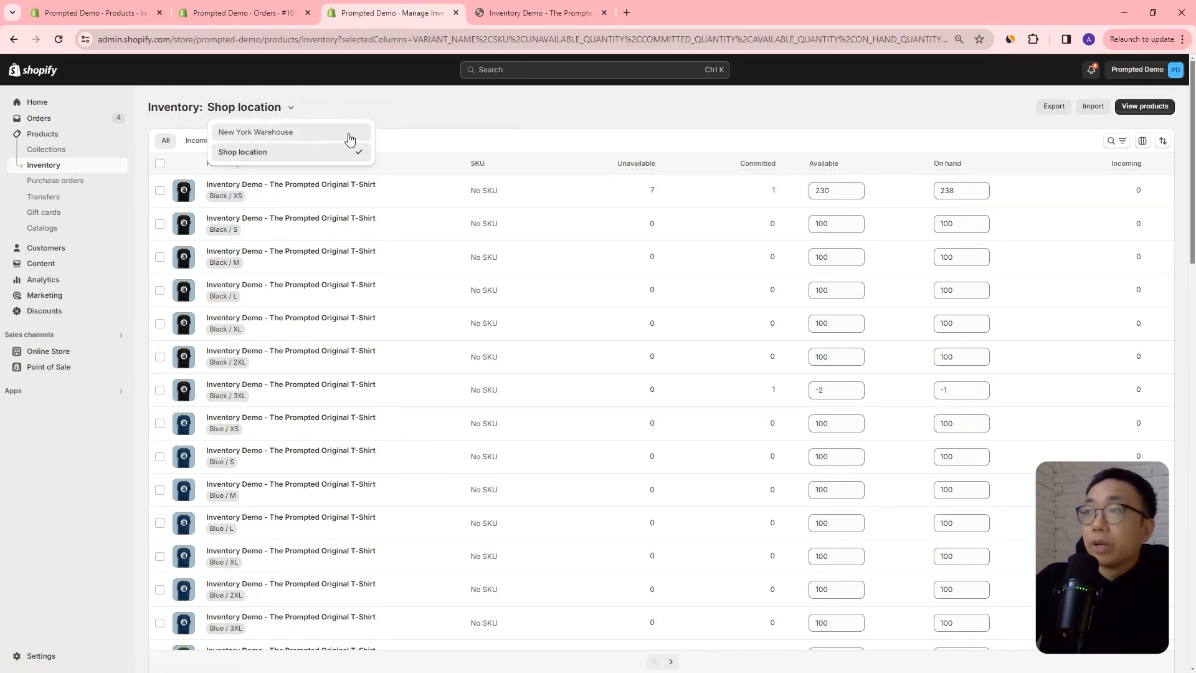
click(249, 132)
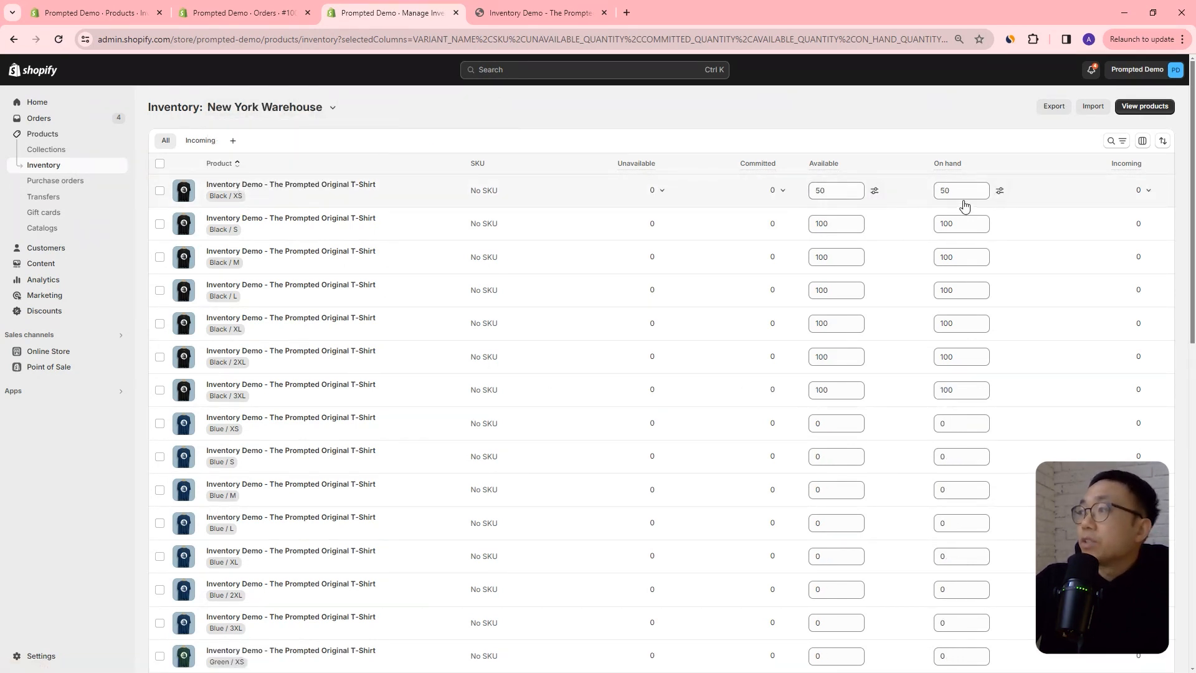
double_click(849, 193)
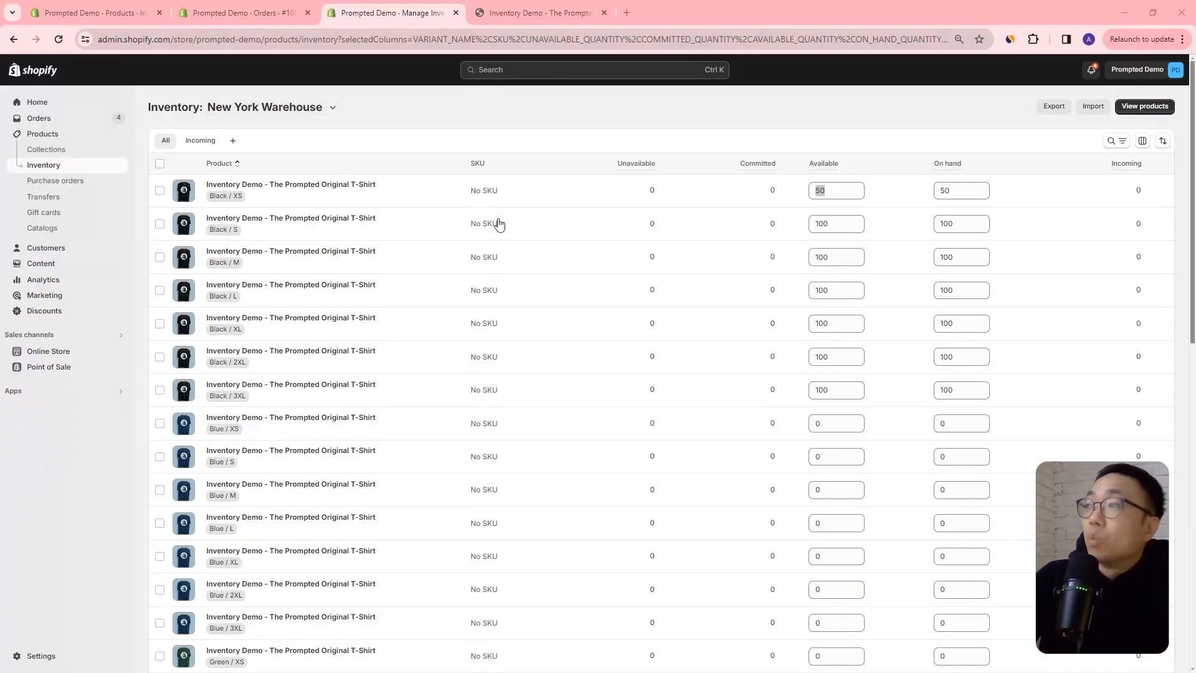
click(937, 193)
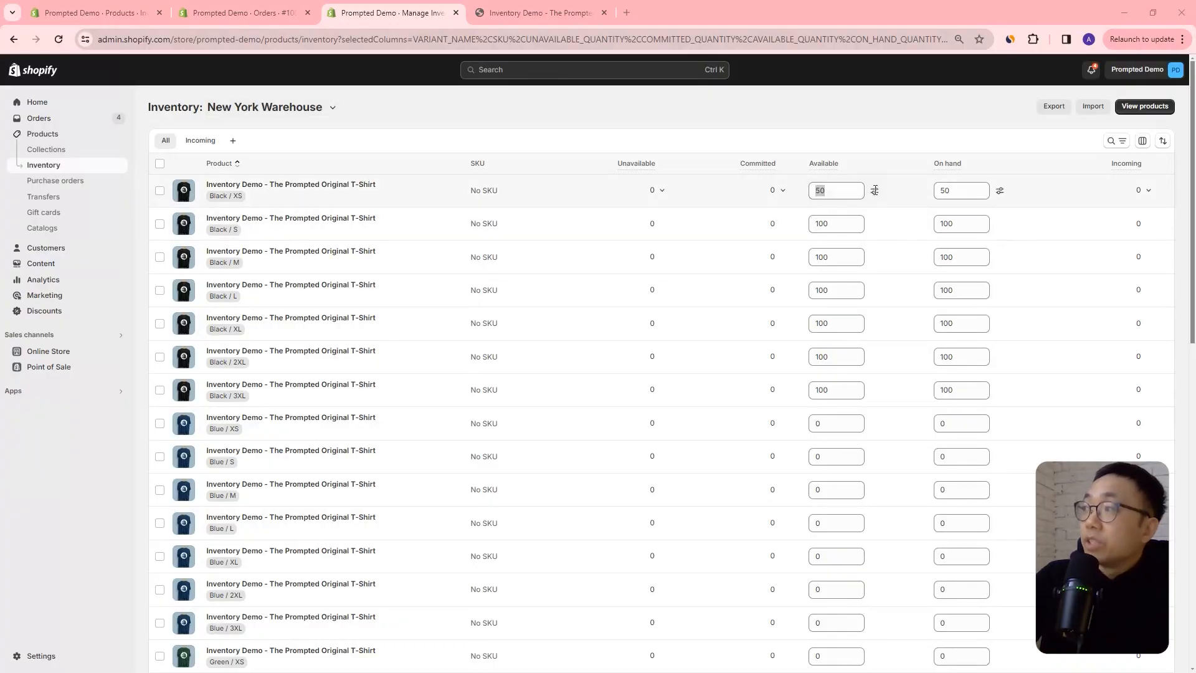